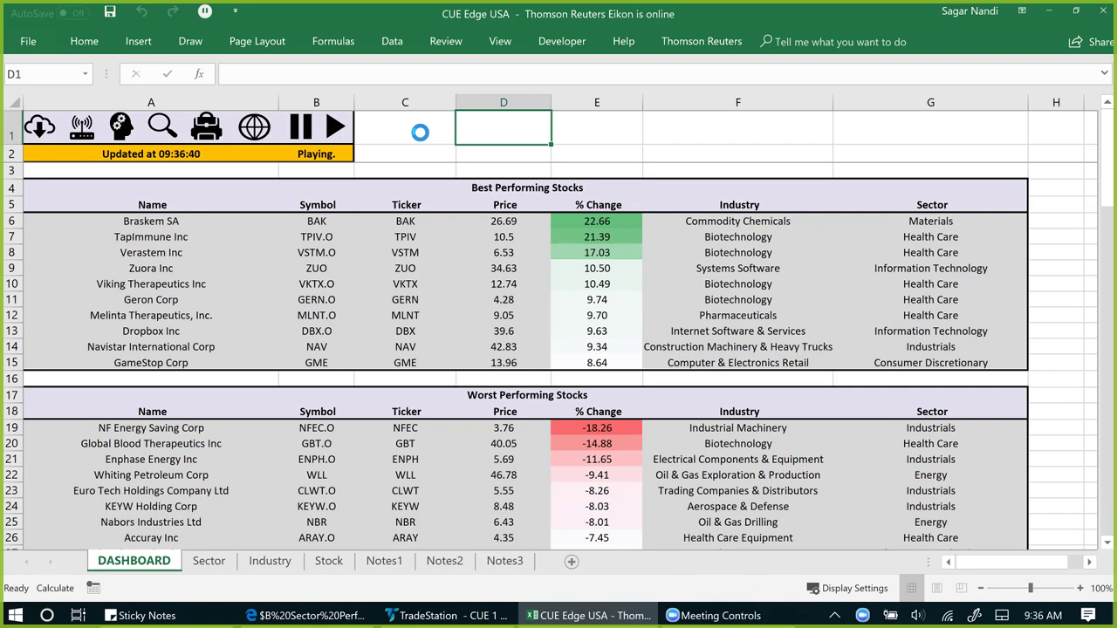
Pause the dashboard's data streaming and open the Sector sheet.
{"action": "left_click", "coordinate": [301, 132]}
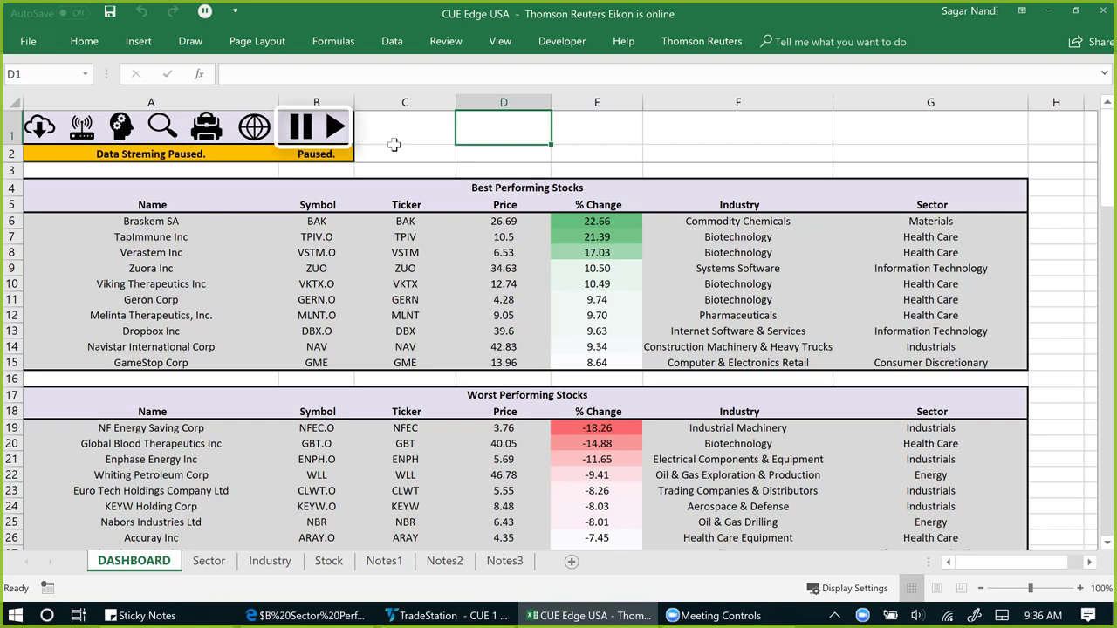
{"action": "left_click", "coordinate": [210, 563]}
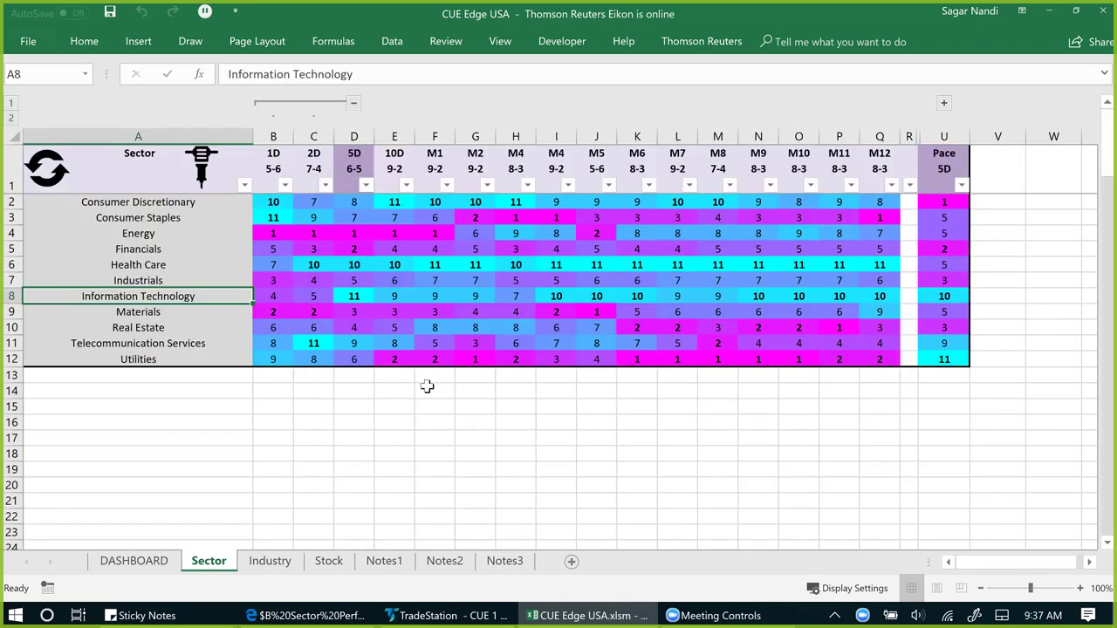
Review the sector names, the M1 to M12 month headers and the 1D to 10D day headers of the sector table.
{"action": "left_click", "coordinate": [183, 204]}
{"action": "left_click_drag", "start_coordinate": [187, 311], "coordinate": [182, 361]}
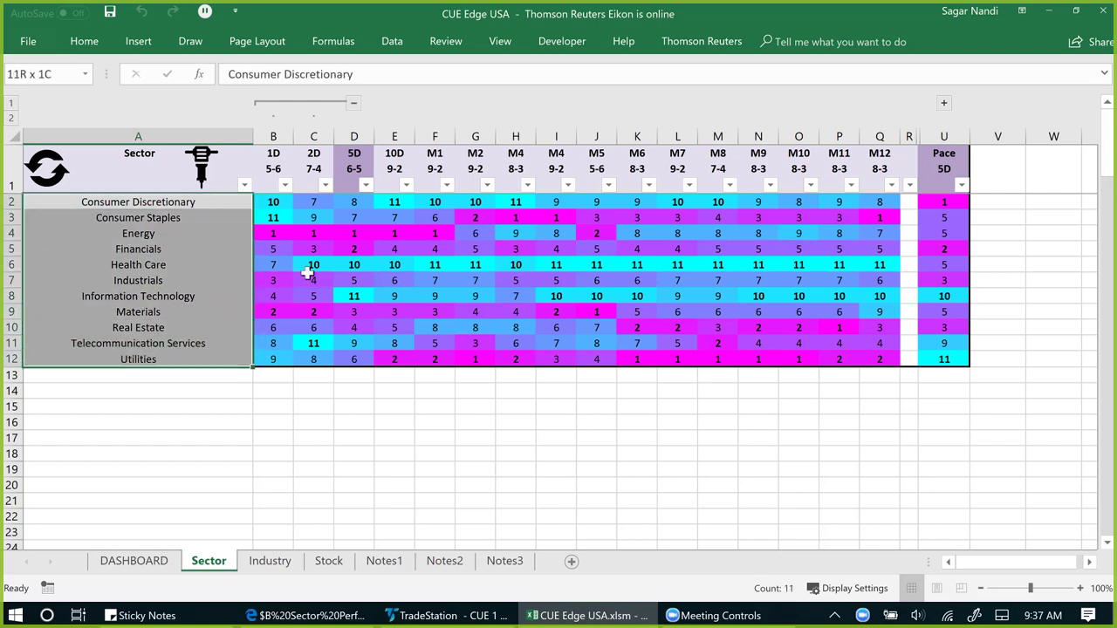
{"action": "left_click_drag", "start_coordinate": [428, 168], "coordinate": [886, 175]}
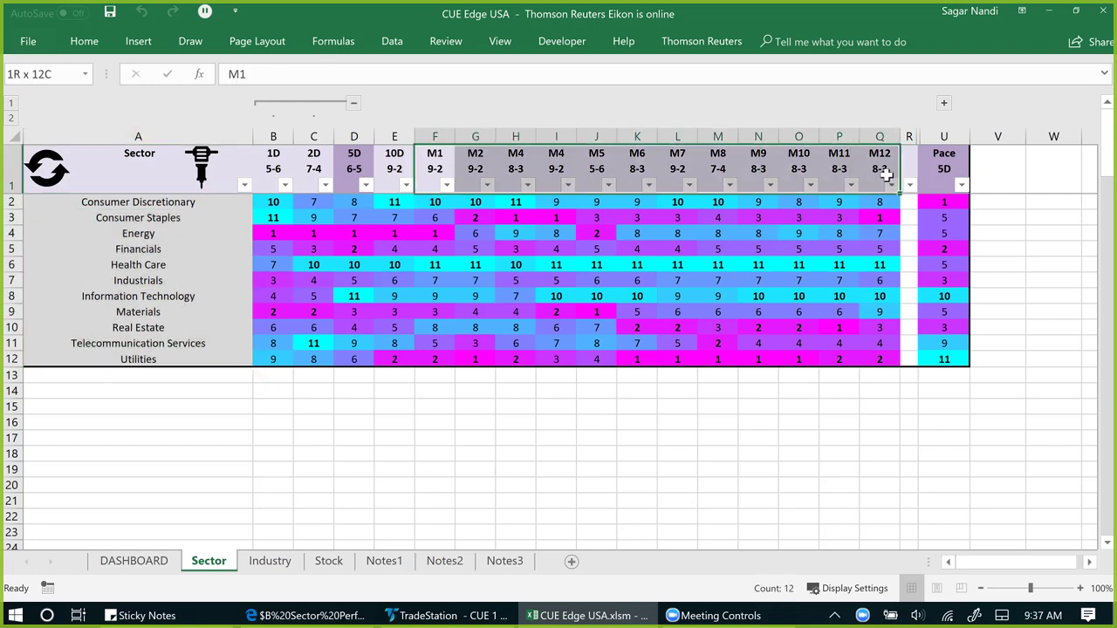
{"action": "left_click", "coordinate": [392, 172]}
{"action": "left_click_drag", "start_coordinate": [322, 169], "coordinate": [277, 175]}
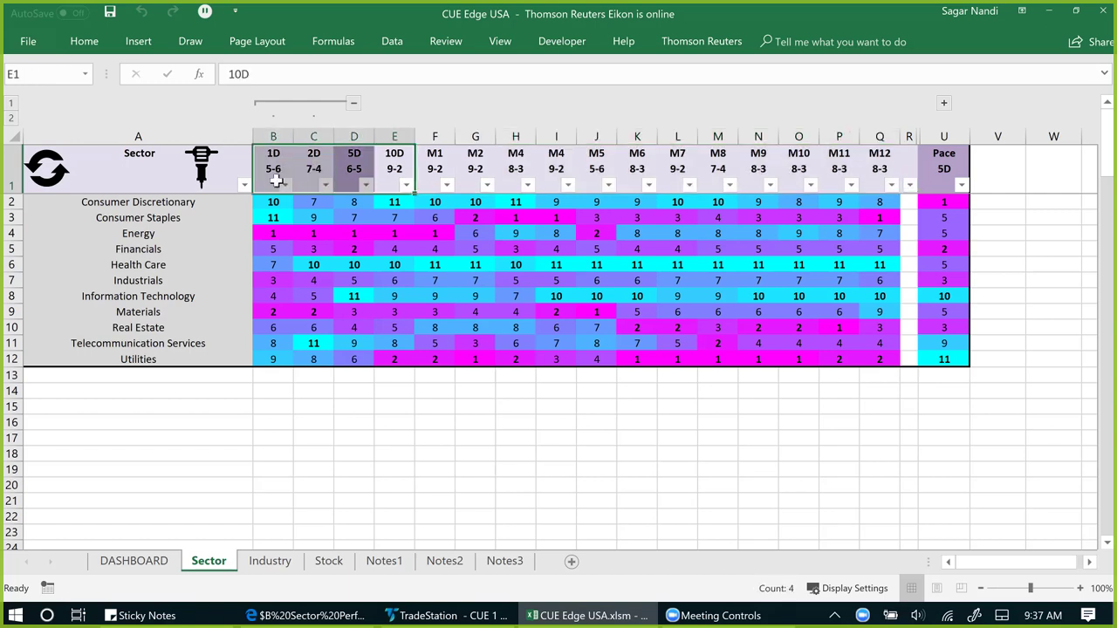
{"action": "left_click", "coordinate": [309, 424]}
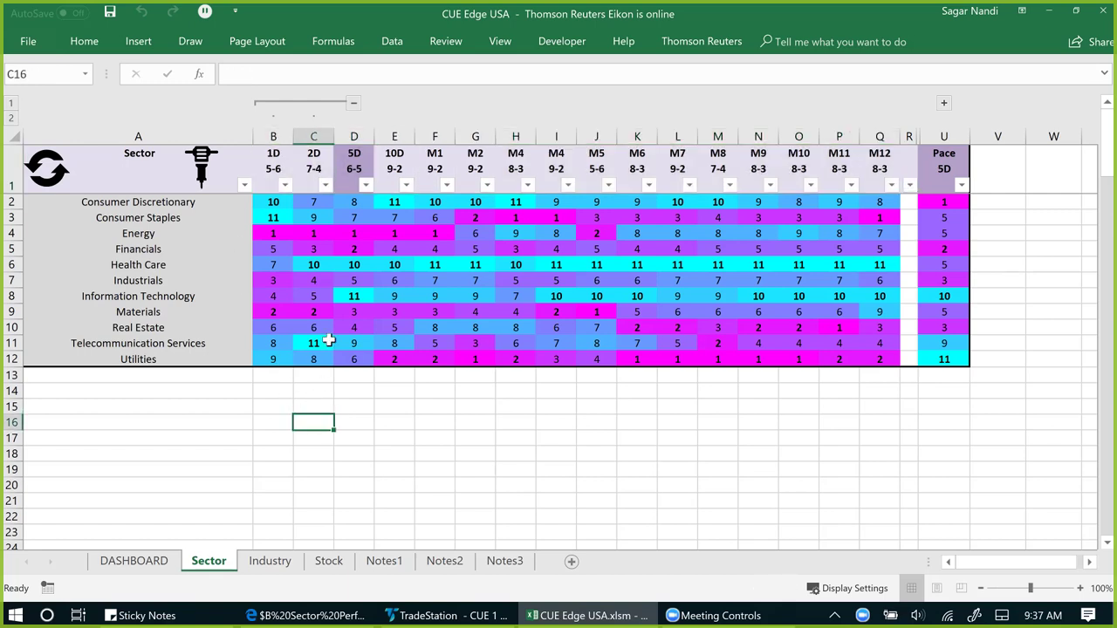
Sort the sector table by the 5D column in descending order and review its ranks from first to last sector.
{"action": "left_click", "coordinate": [354, 166]}
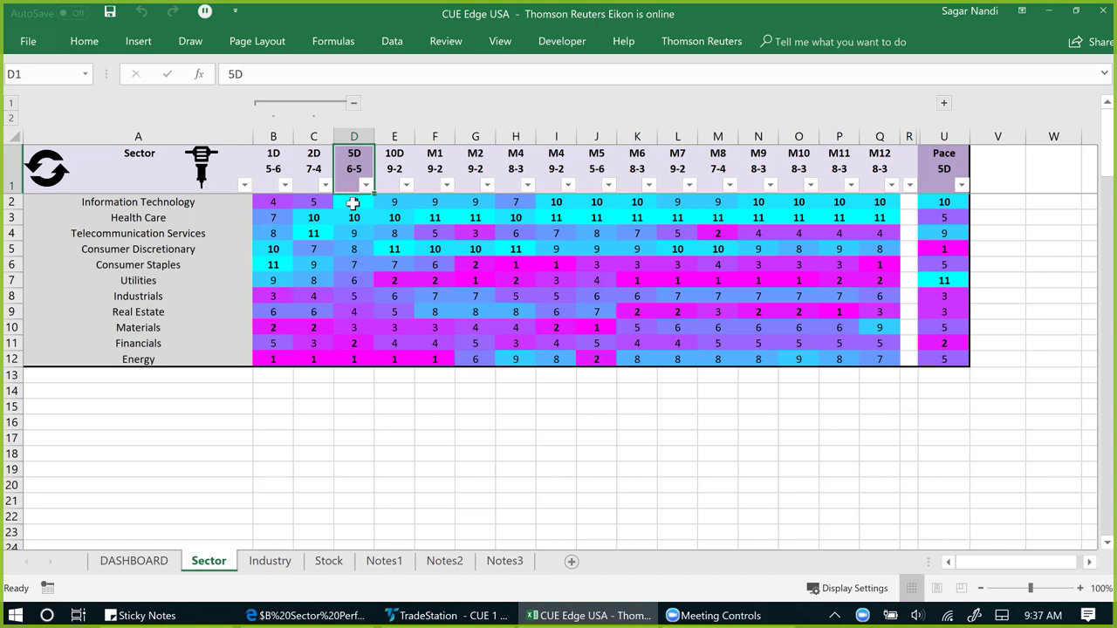
{"action": "left_click", "coordinate": [352, 359]}
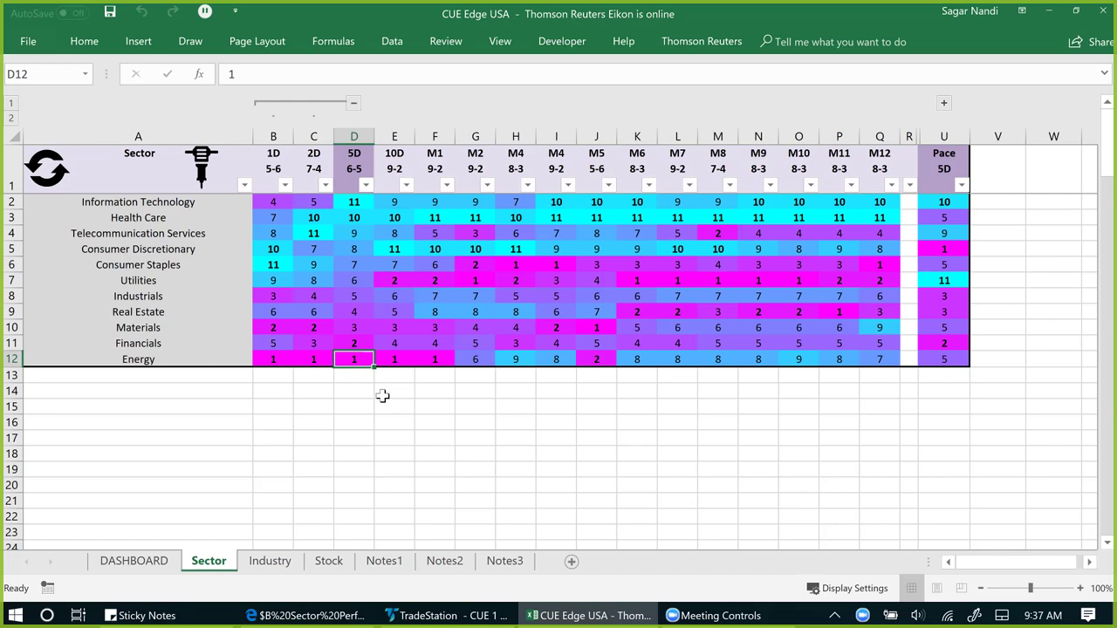
{"action": "left_click", "coordinate": [356, 203]}
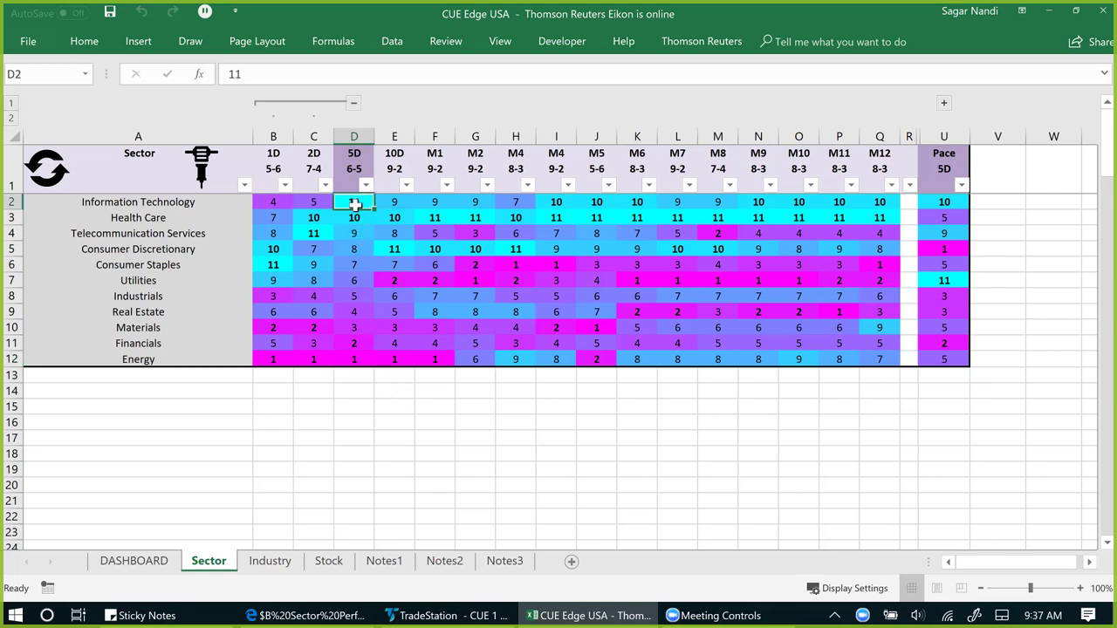
{"action": "left_click_drag", "start_coordinate": [355, 202], "coordinate": [352, 375]}
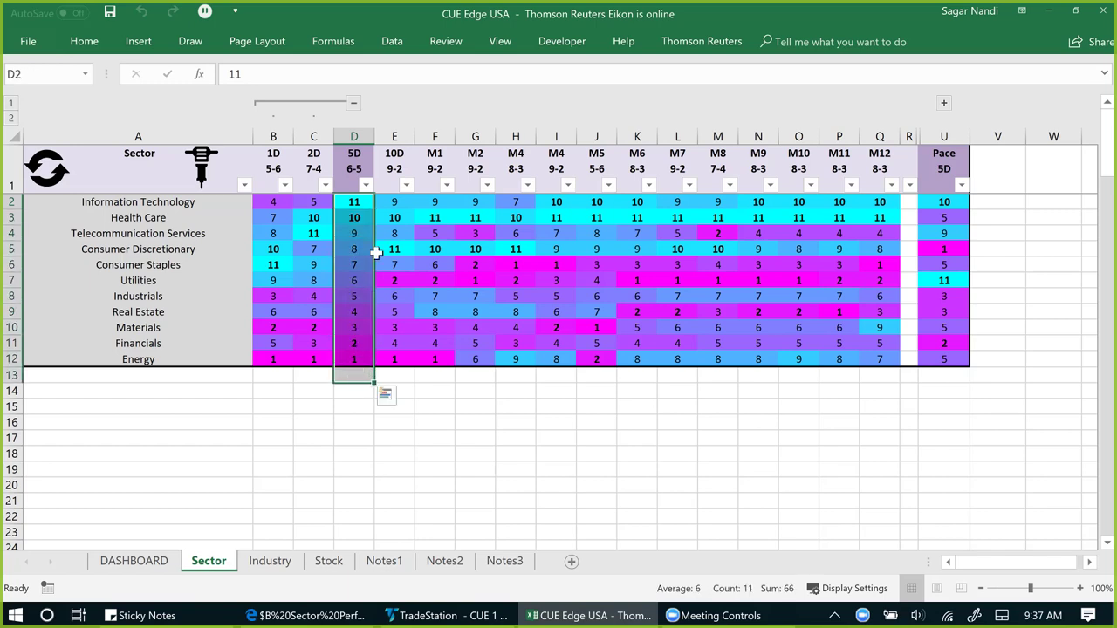
Highlight the three highest and then the three lowest ranked sectors in the 5D column.
{"action": "left_click", "coordinate": [356, 205]}
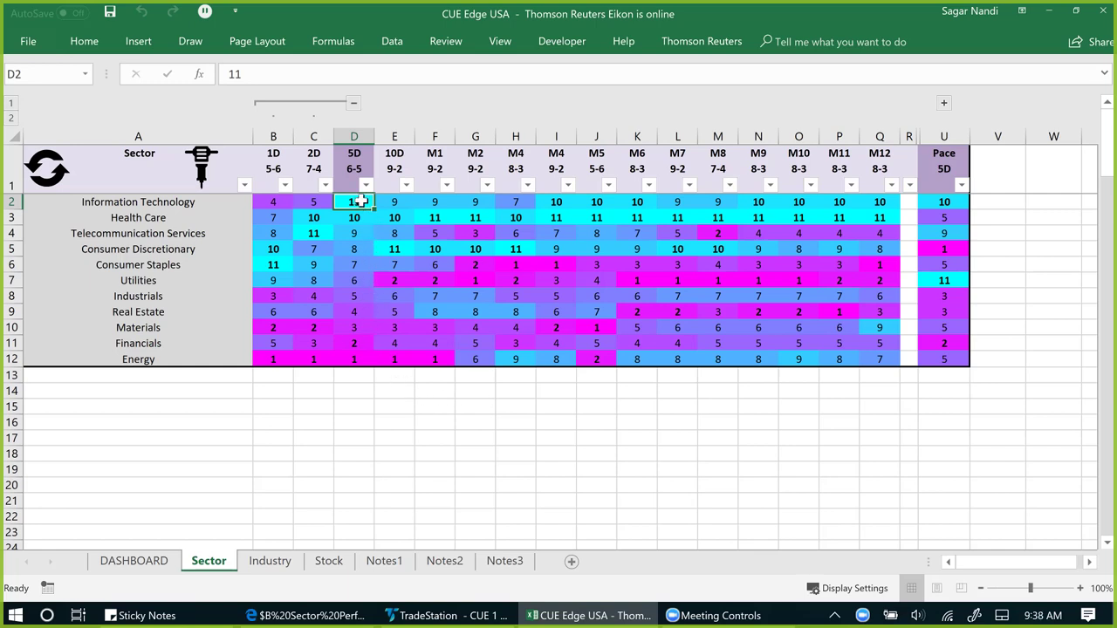
{"action": "left_click_drag", "start_coordinate": [363, 202], "coordinate": [364, 234]}
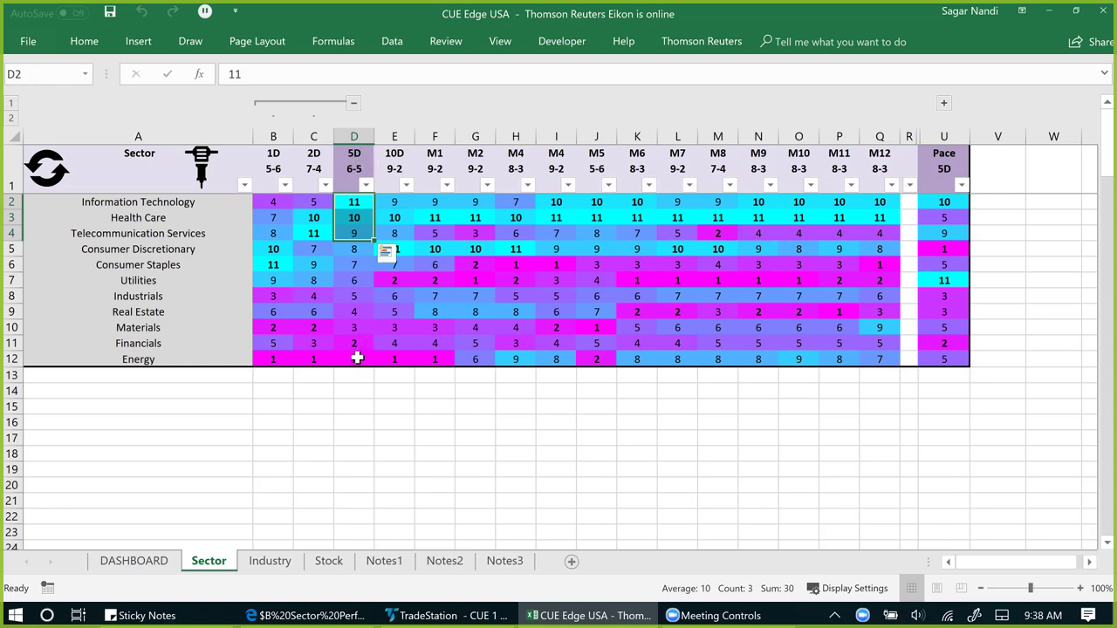
{"action": "left_click_drag", "start_coordinate": [356, 358], "coordinate": [358, 327]}
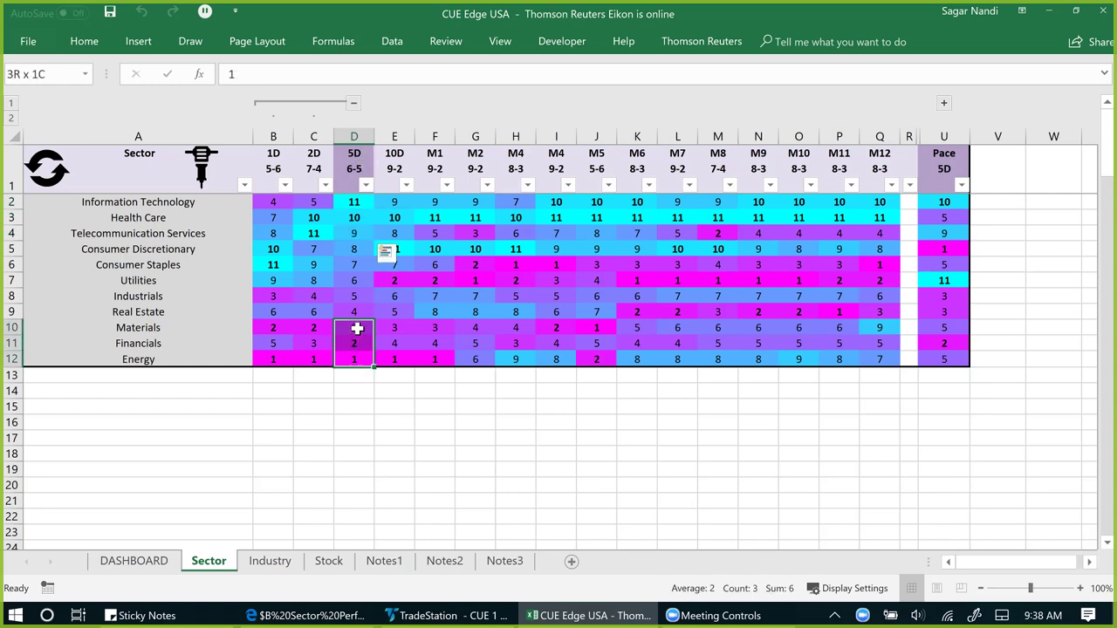
{"action": "left_click", "coordinate": [339, 405]}
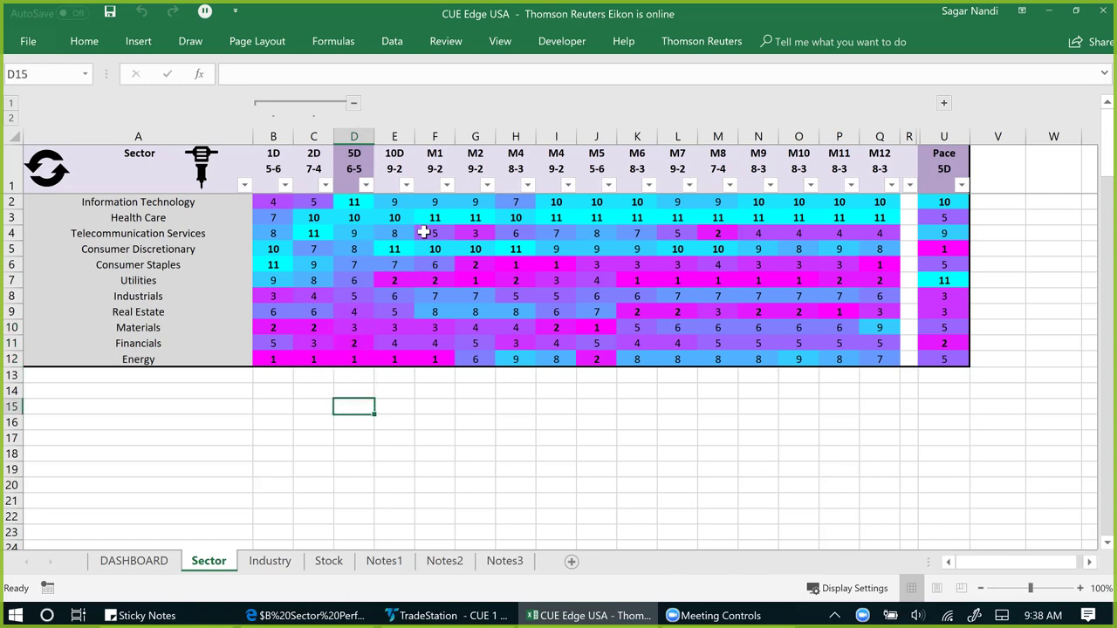
Compare the Telecommunication Services ranks for M1 to M7 with its 10D and 5D ranks.
{"action": "left_click_drag", "start_coordinate": [438, 233], "coordinate": [686, 233]}
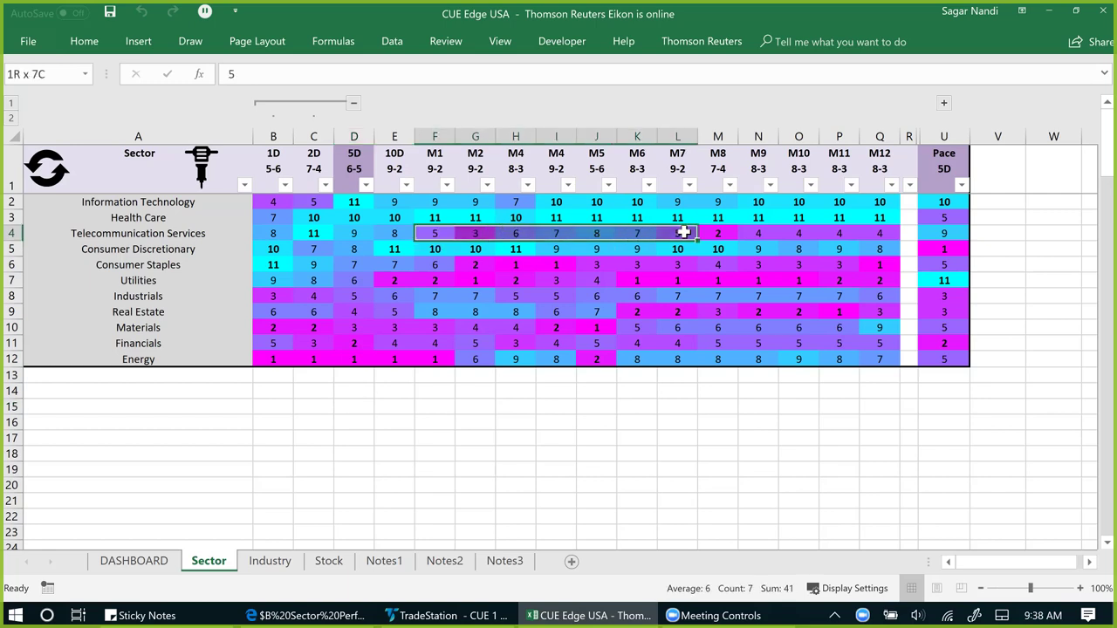
{"action": "left_click", "coordinate": [400, 233]}
{"action": "left_click_drag", "start_coordinate": [370, 236], "coordinate": [335, 239]}
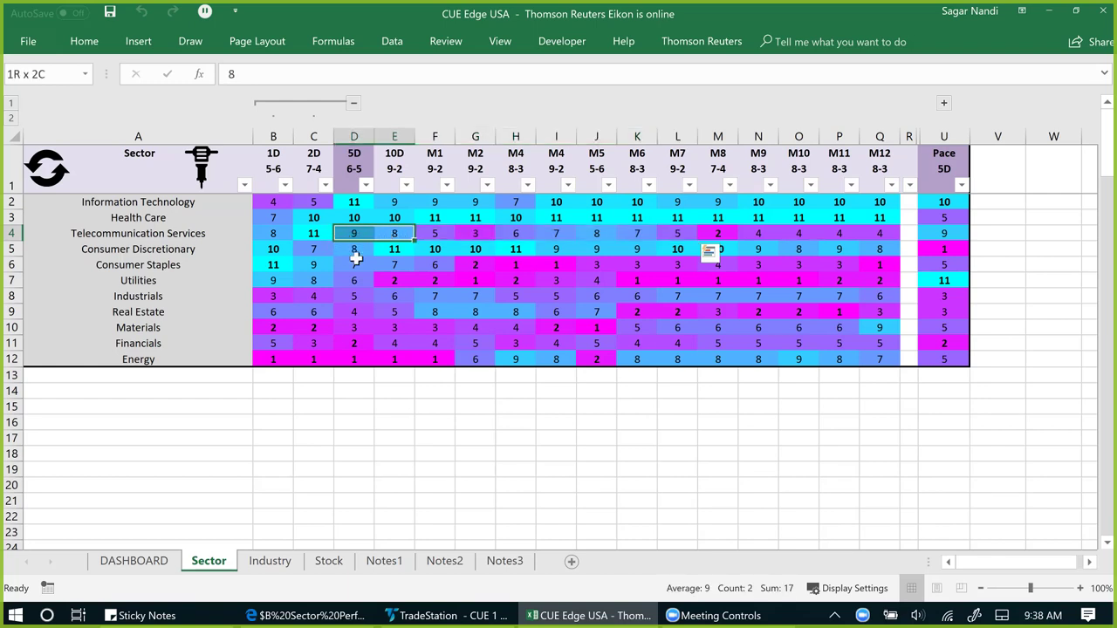
Compare the Energy ranks for M6 to M10 with its M1, 10D and 5D ranks.
{"action": "left_click_drag", "start_coordinate": [650, 361], "coordinate": [799, 361]}
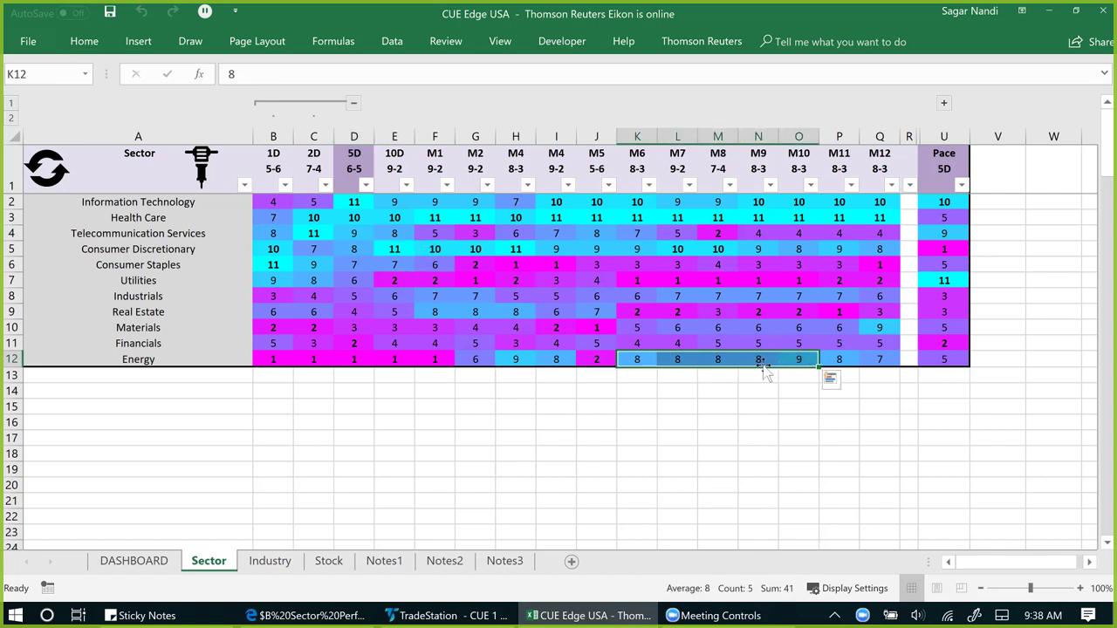
{"action": "left_click_drag", "start_coordinate": [426, 360], "coordinate": [351, 360]}
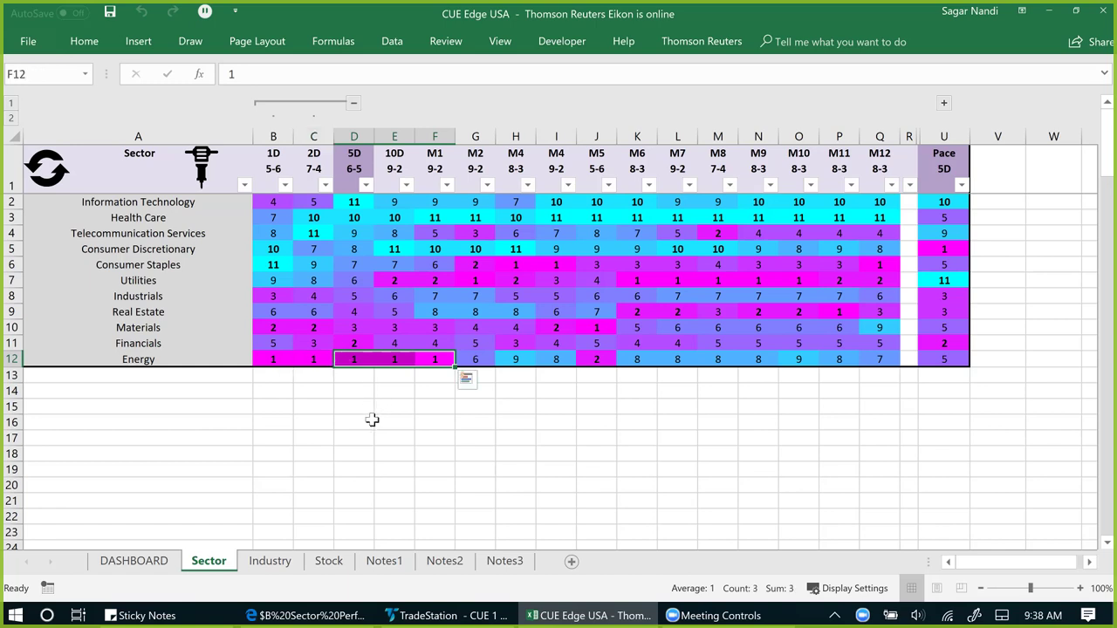
{"action": "left_click", "coordinate": [350, 359]}
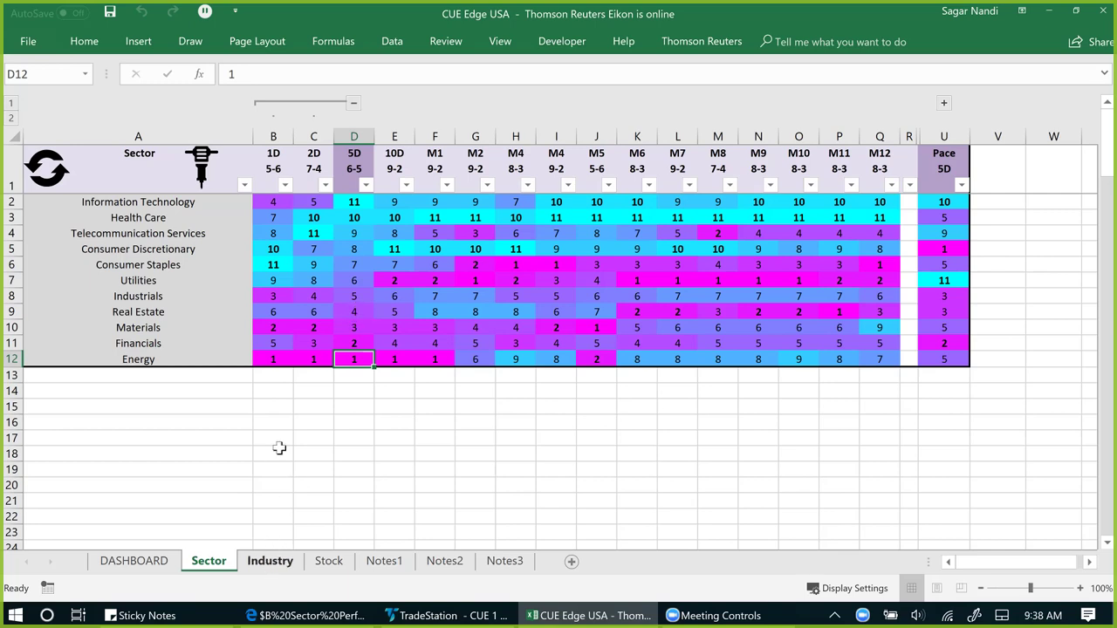
Return to the DASHBOARD sheet and examine the Best Performing Stocks and Worst Performing Stocks tables.
{"action": "left_click", "coordinate": [135, 562]}
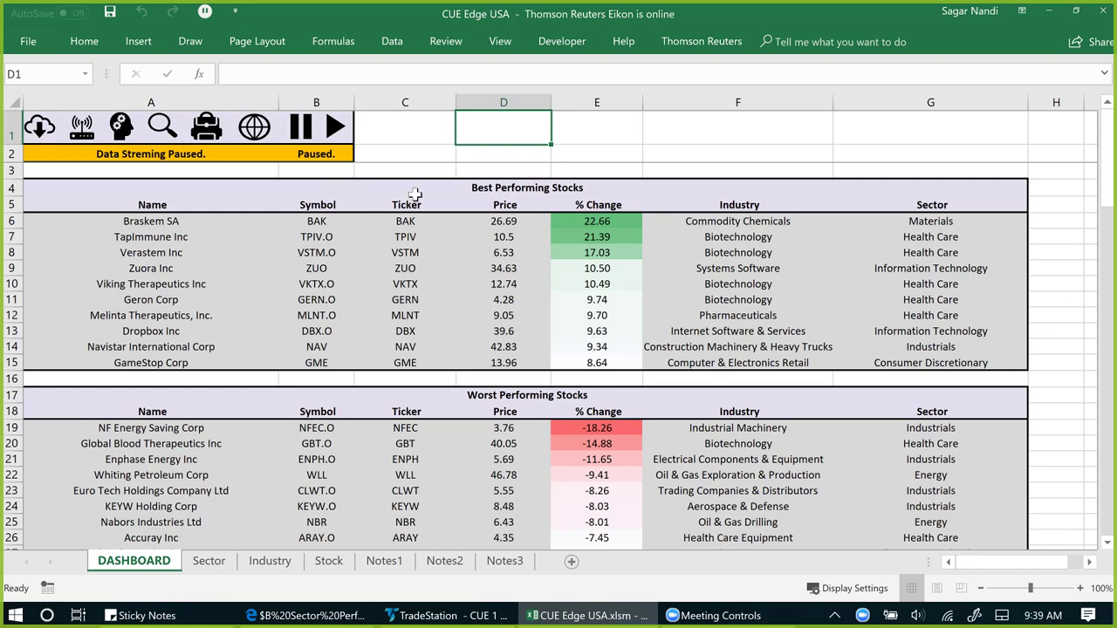
{"action": "left_click", "coordinate": [497, 189]}
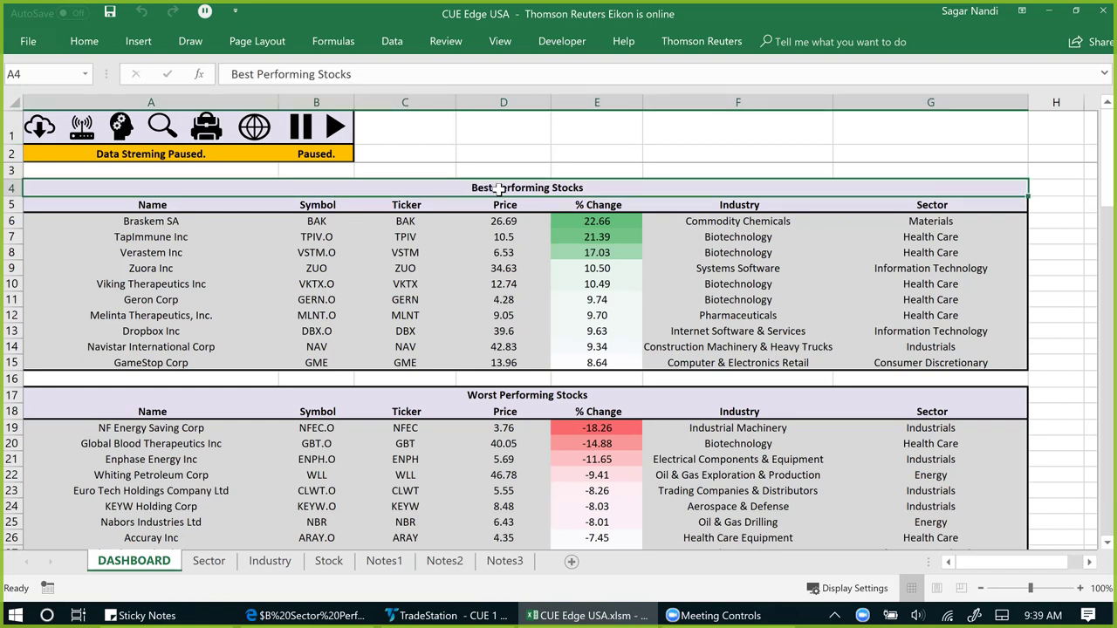
{"action": "left_click", "coordinate": [506, 395]}
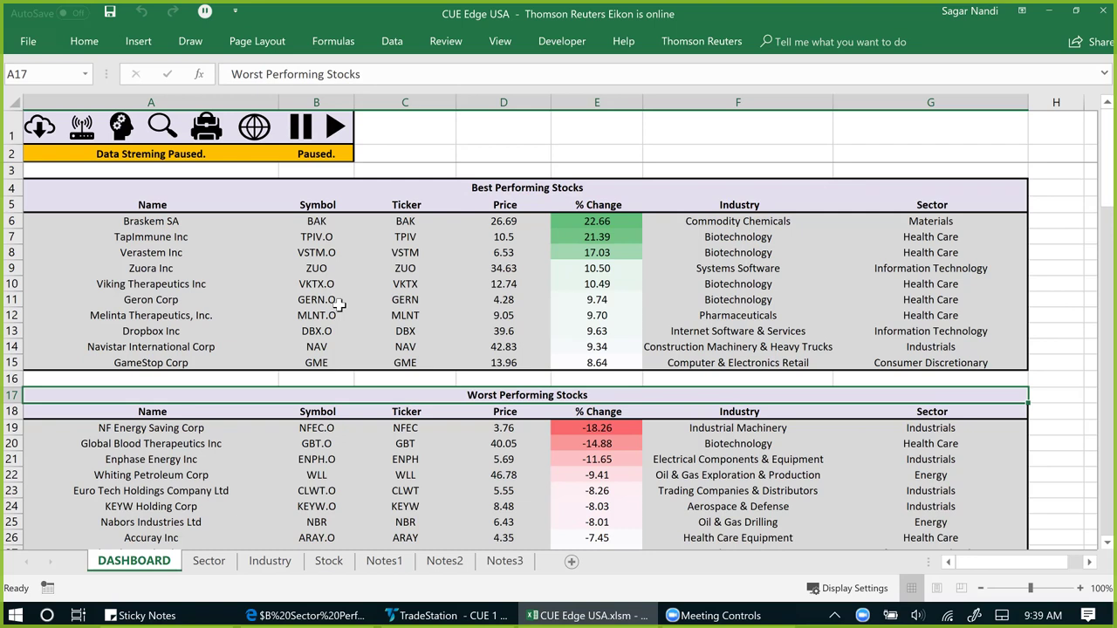
{"action": "left_click", "coordinate": [501, 190]}
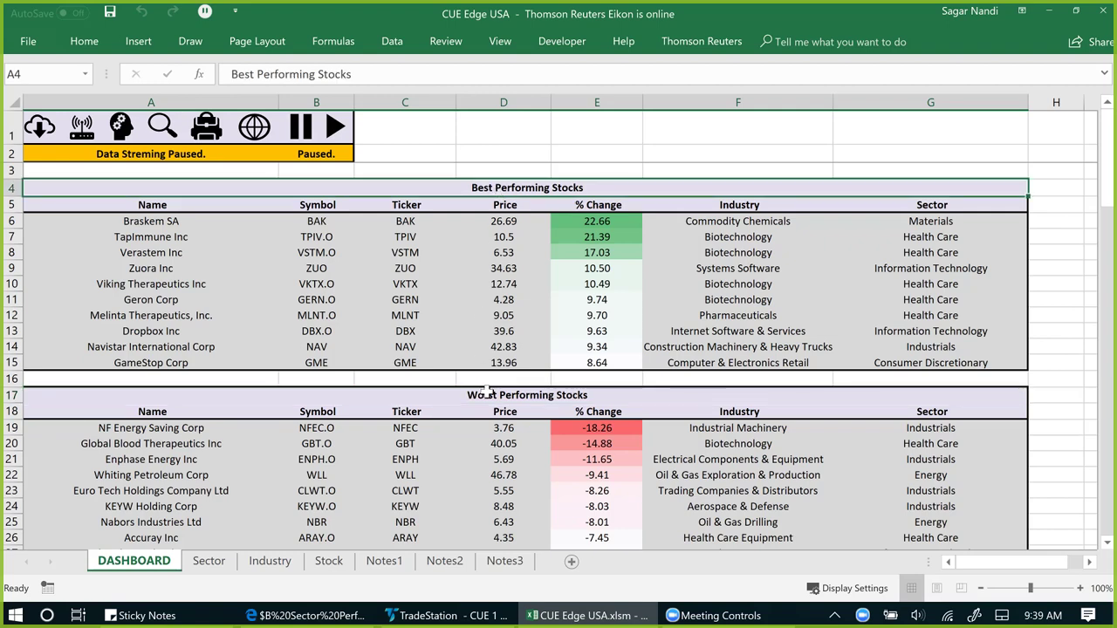
{"action": "left_click", "coordinate": [493, 393]}
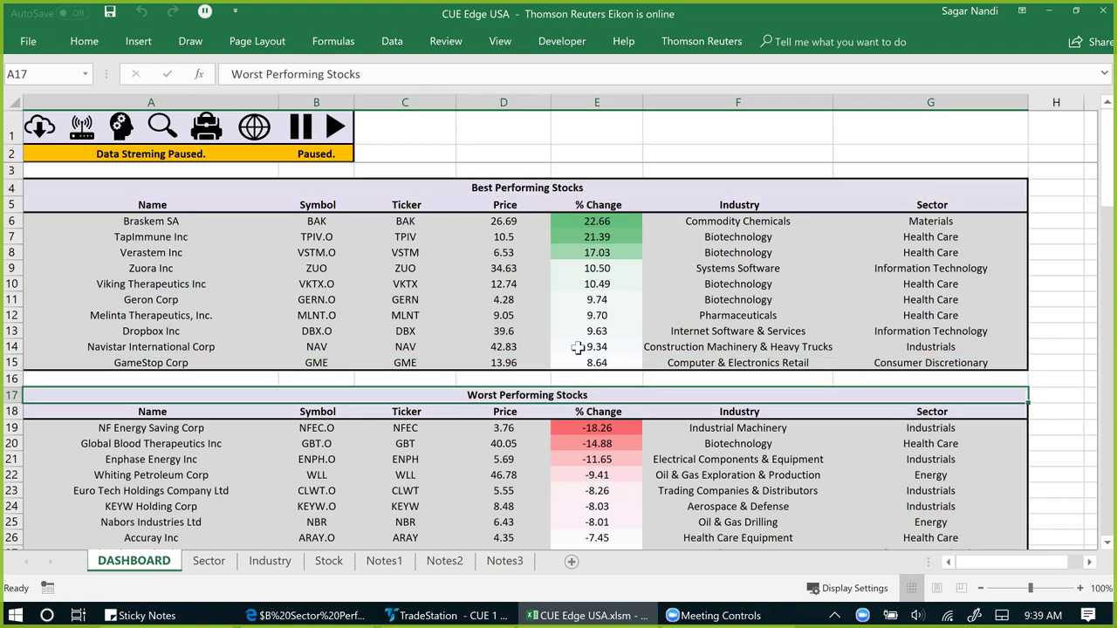
Examine the Best and Worst Performing Stocks with Volume Pressure tables.
{"action": "scroll", "coordinate": [578, 347], "scroll_direction": "down", "scroll_amount": 9}
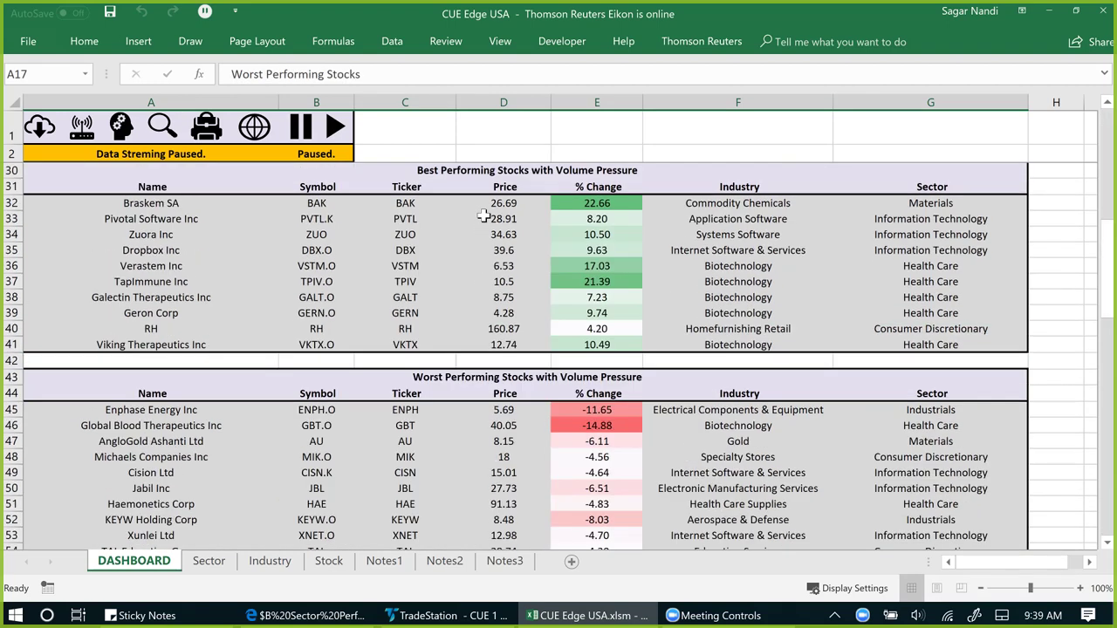
{"action": "left_click", "coordinate": [460, 173]}
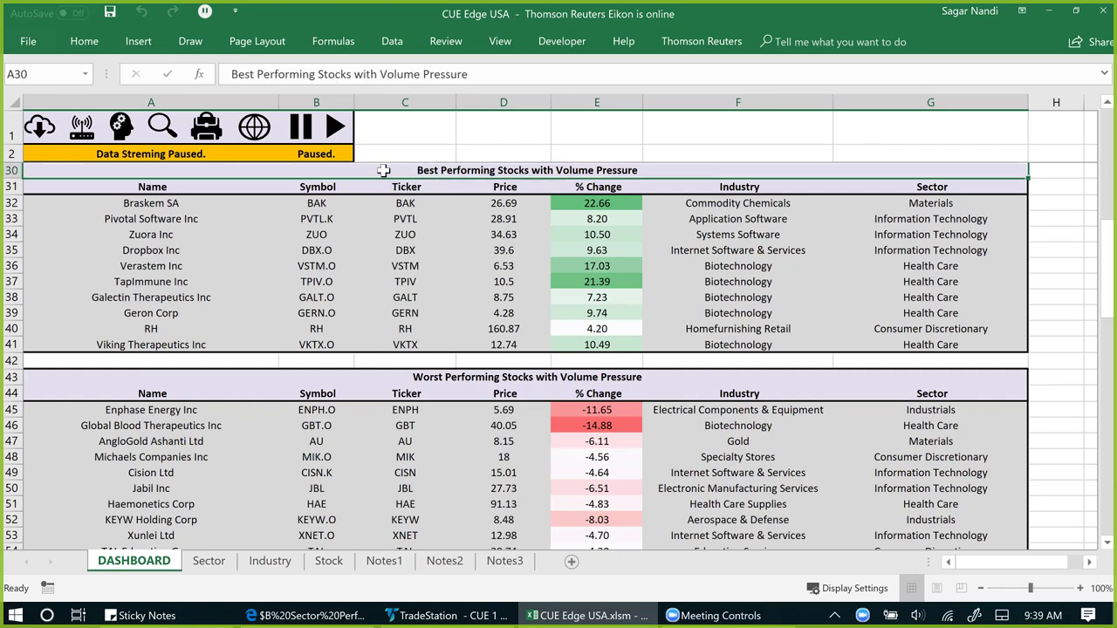
{"action": "left_click", "coordinate": [441, 380]}
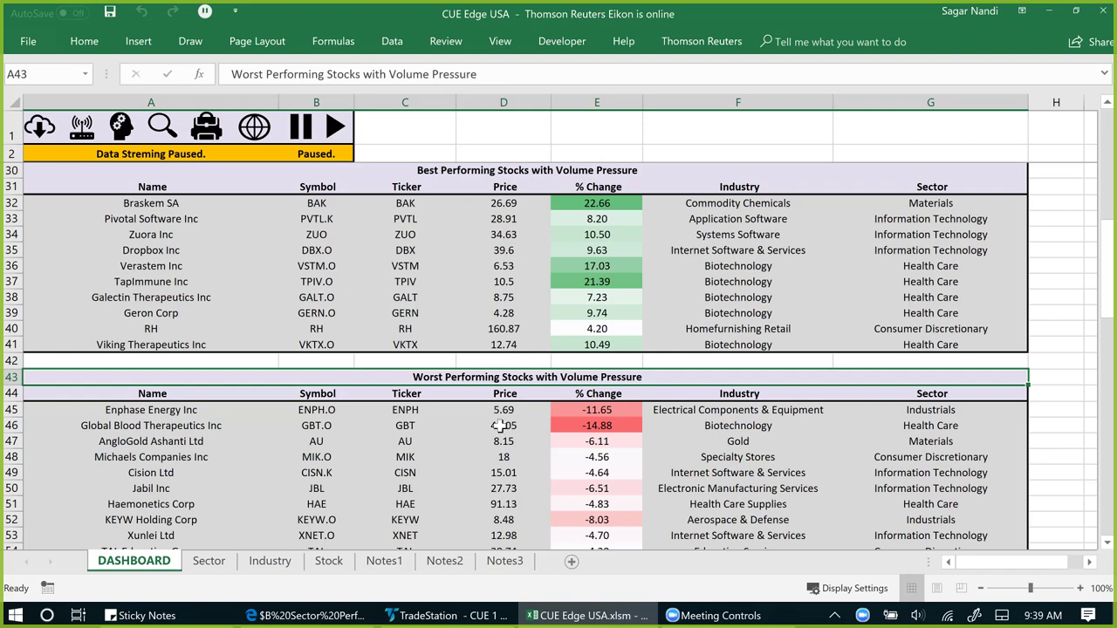
Examine the Best Performing Optimally Valued Stocks and Worst Performing Over Valued Stocks tables.
{"action": "scroll", "coordinate": [500, 425], "scroll_direction": "down", "scroll_amount": 9}
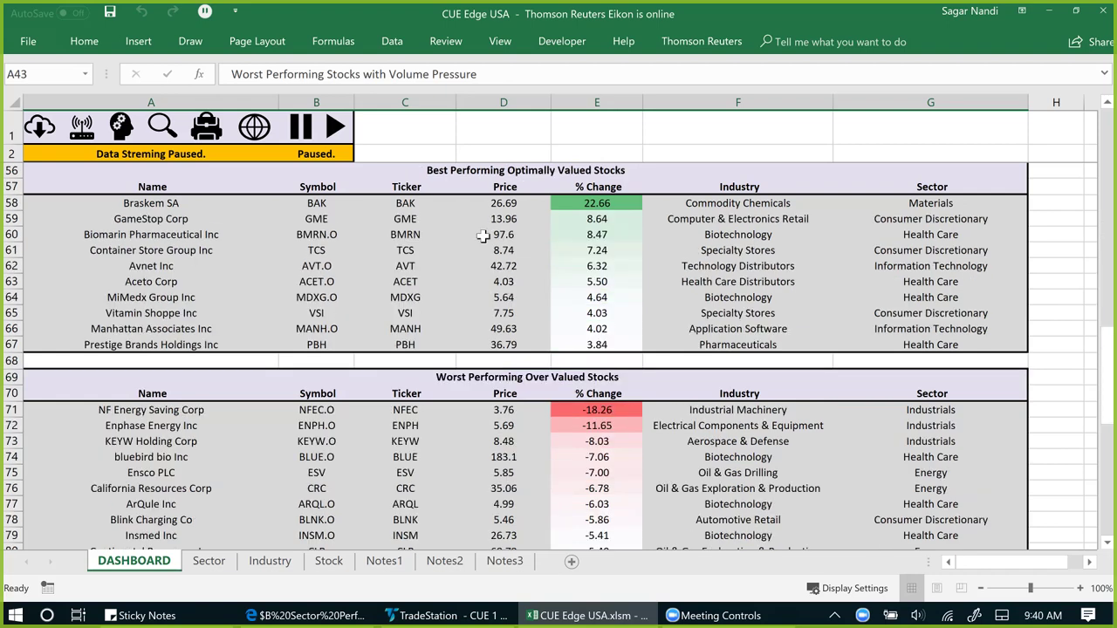
{"action": "left_click", "coordinate": [473, 171]}
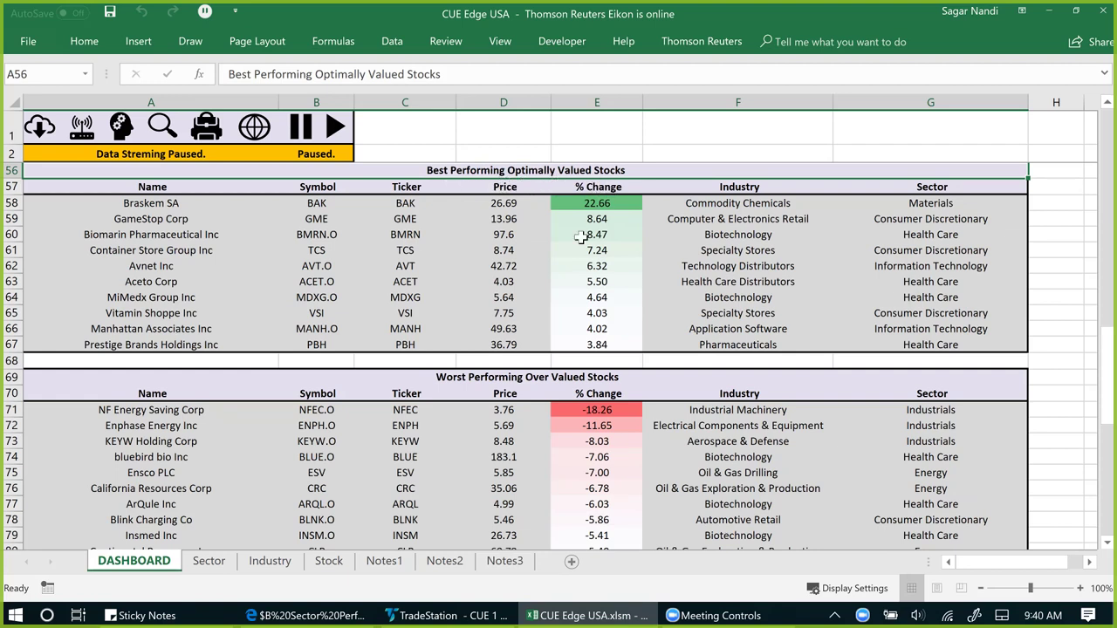
{"action": "left_click", "coordinate": [628, 381]}
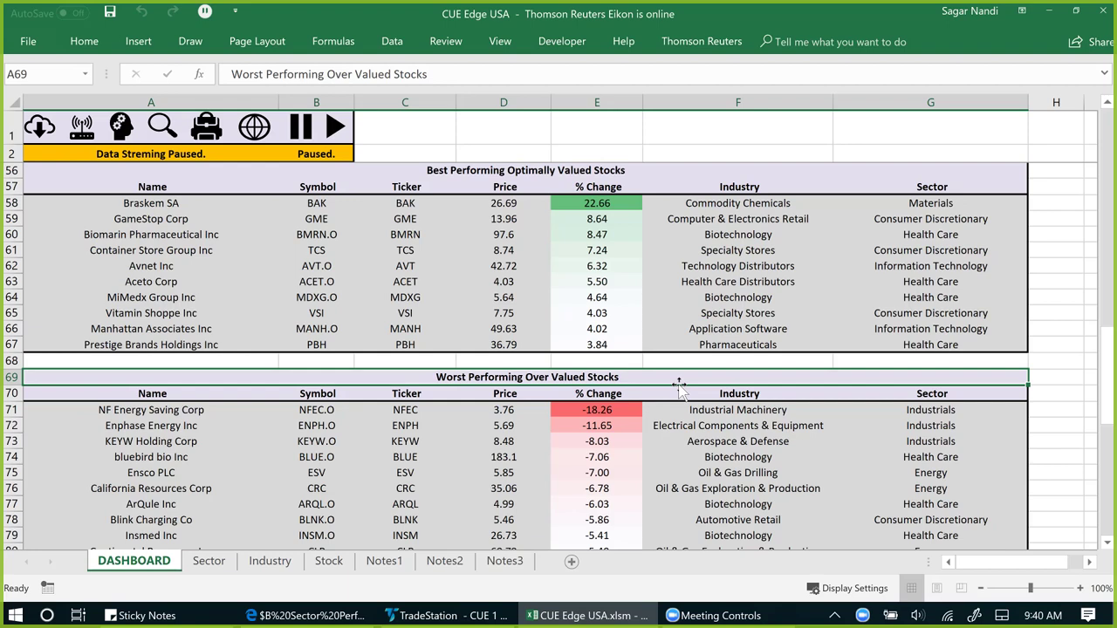
Examine the Best Performing Growth Stocks and Worst Performing Growth Stocks tables.
{"action": "scroll", "coordinate": [920, 410], "scroll_direction": "down", "scroll_amount": 8}
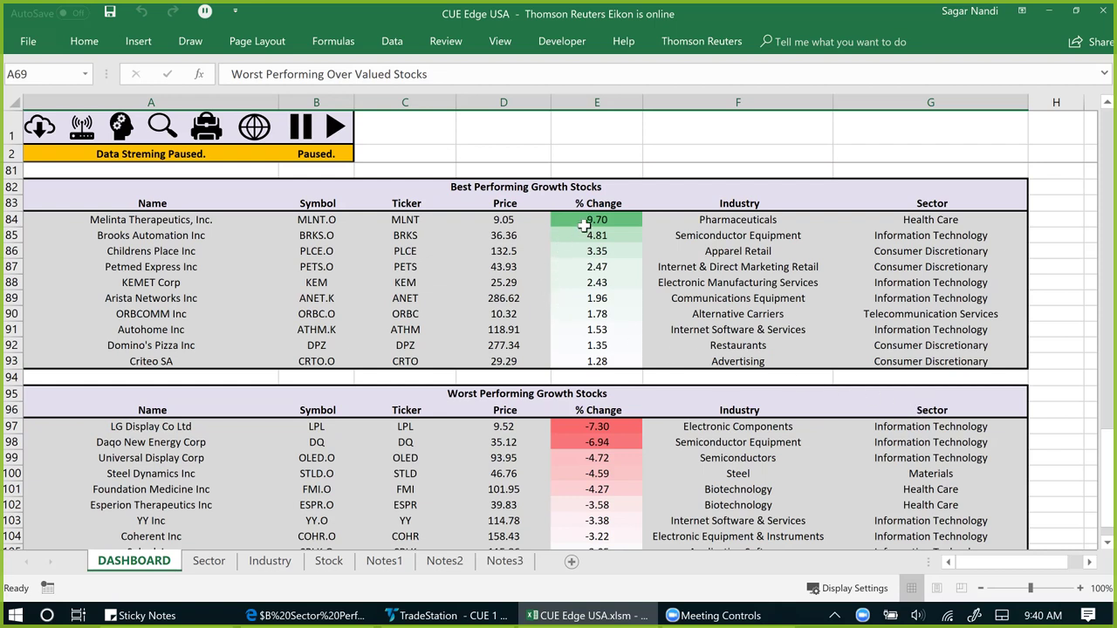
{"action": "left_click", "coordinate": [621, 186]}
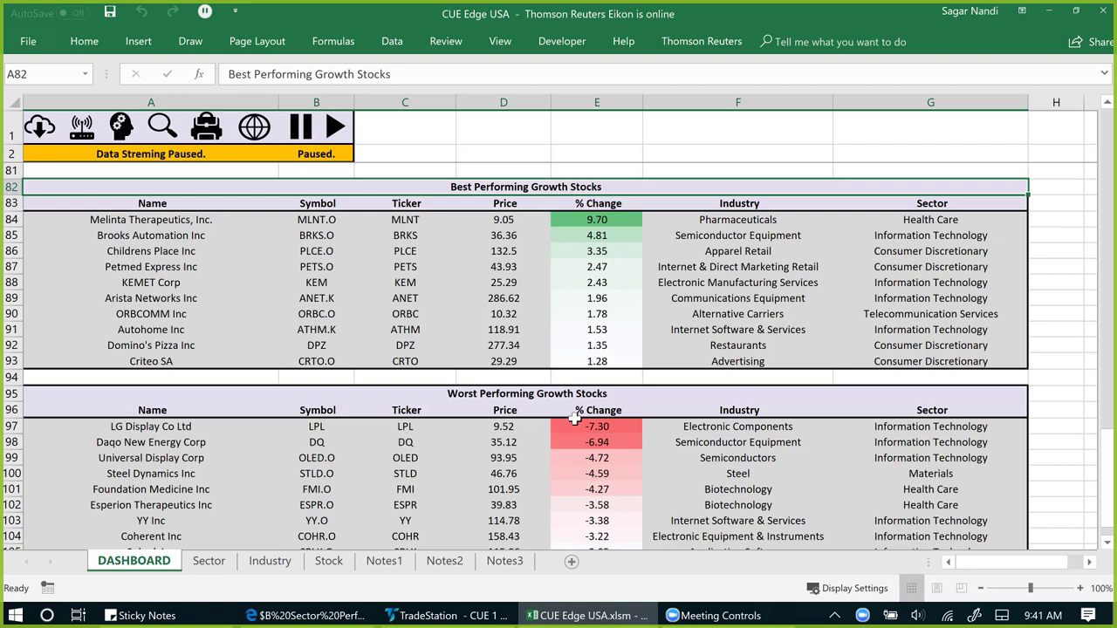
{"action": "left_click", "coordinate": [617, 395]}
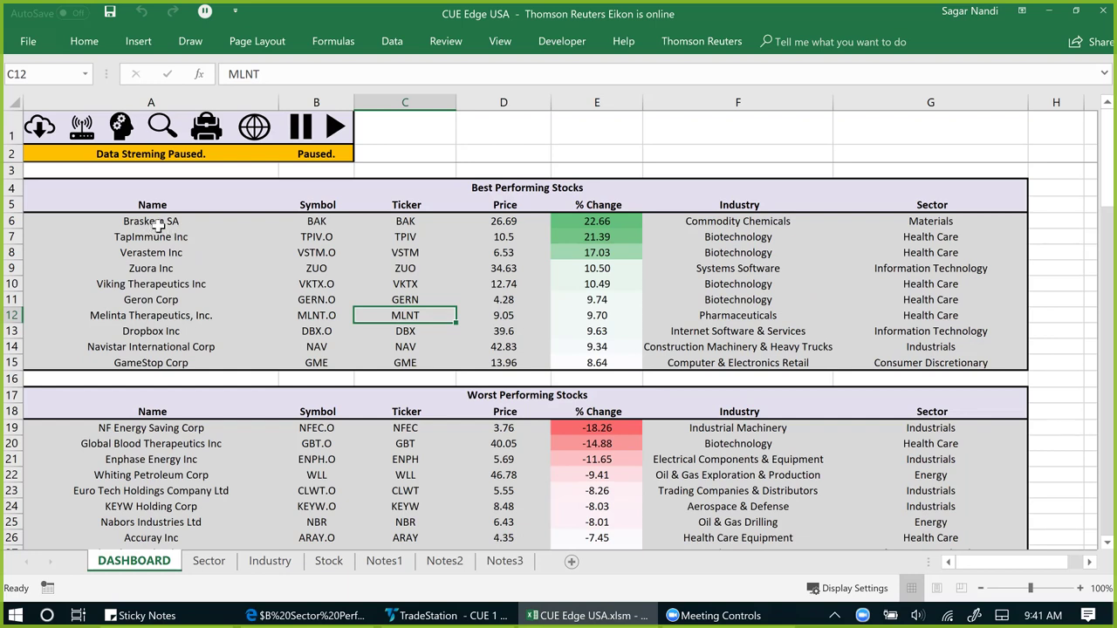
Highlight the ten stock names and then their industries in the Best Performing Stocks table.
{"action": "left_click_drag", "start_coordinate": [161, 223], "coordinate": [179, 365]}
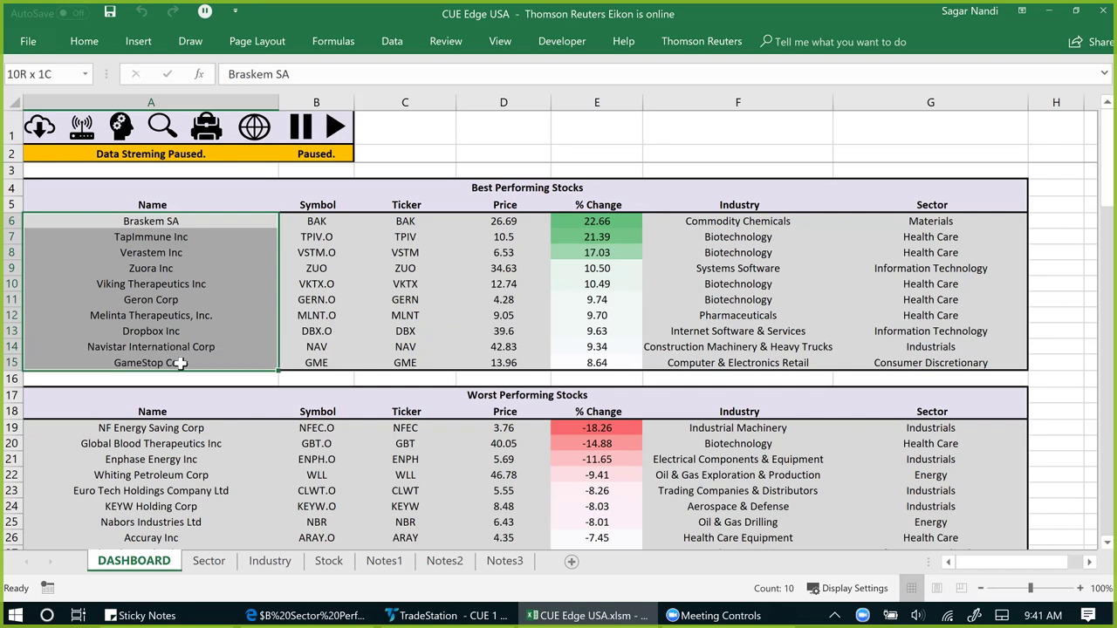
{"action": "left_click_drag", "start_coordinate": [263, 344], "coordinate": [263, 344]}
{"action": "left_click_drag", "start_coordinate": [741, 222], "coordinate": [773, 365]}
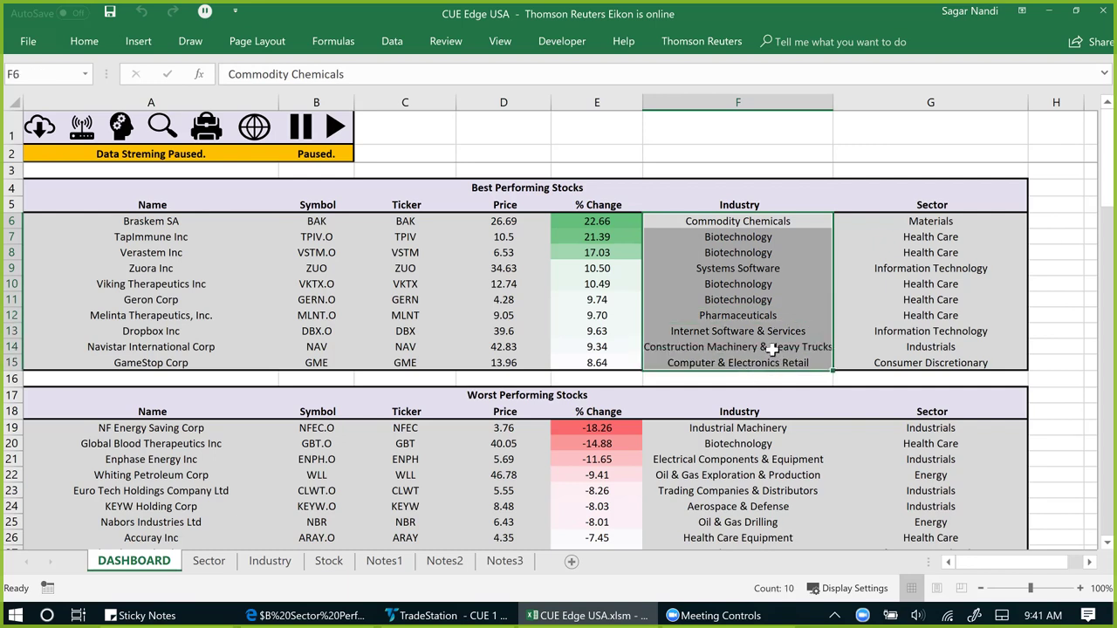
Highlight the two Information Technology entries in the Best Performing Stocks table, including the full Zuora Inc and Dropbox Inc rows.
{"action": "left_click", "coordinate": [899, 333]}
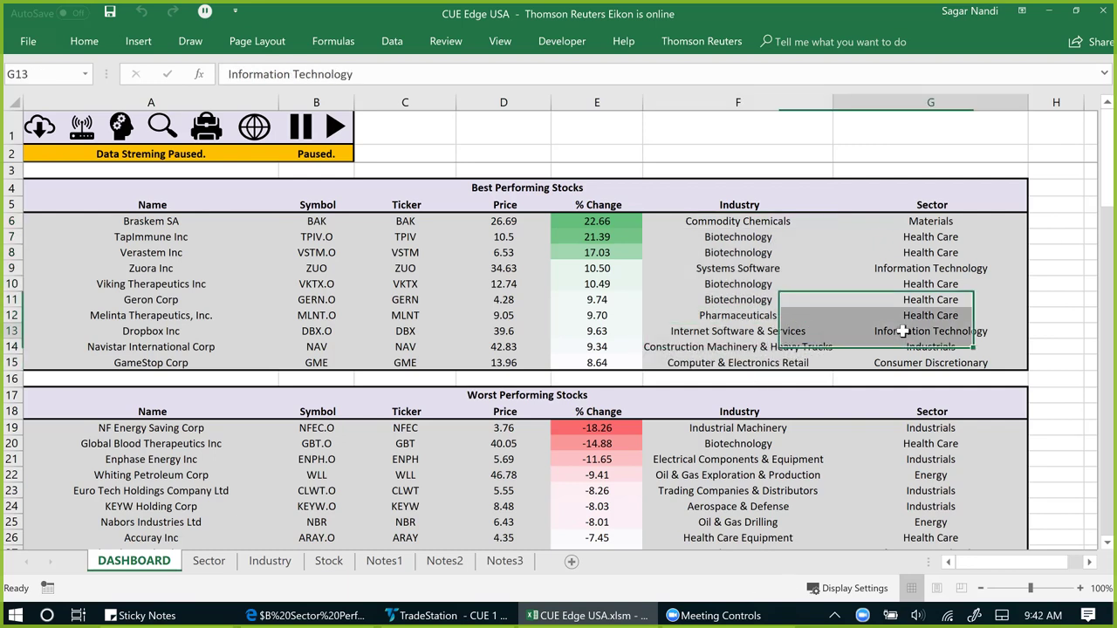
{"action": "left_click", "coordinate": [907, 270], "text": "ctrl"}
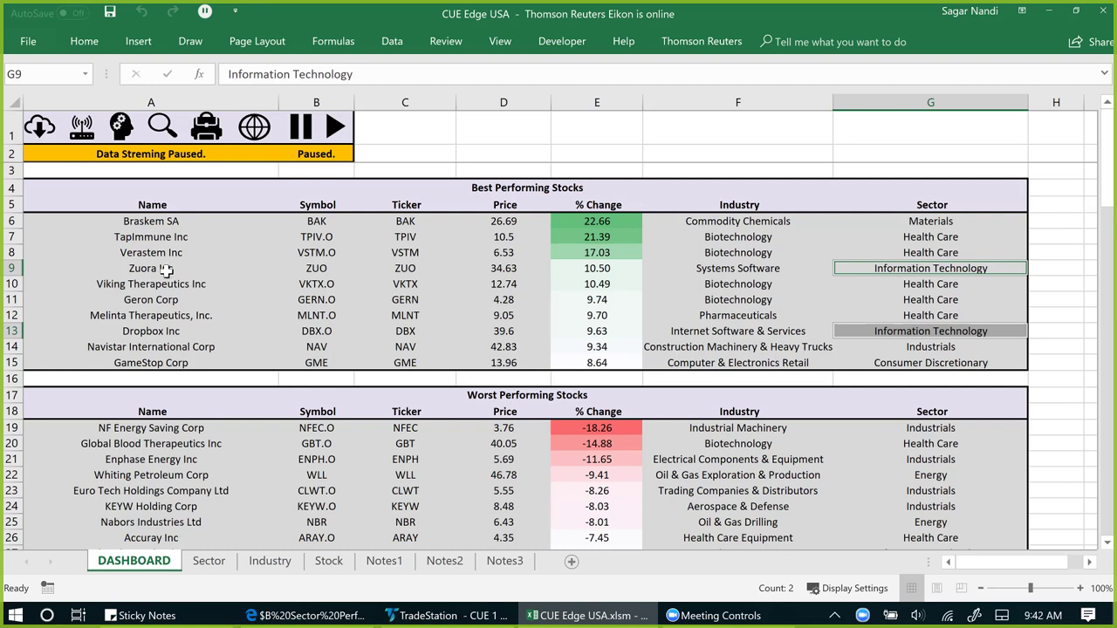
{"action": "left_click", "coordinate": [9, 268]}
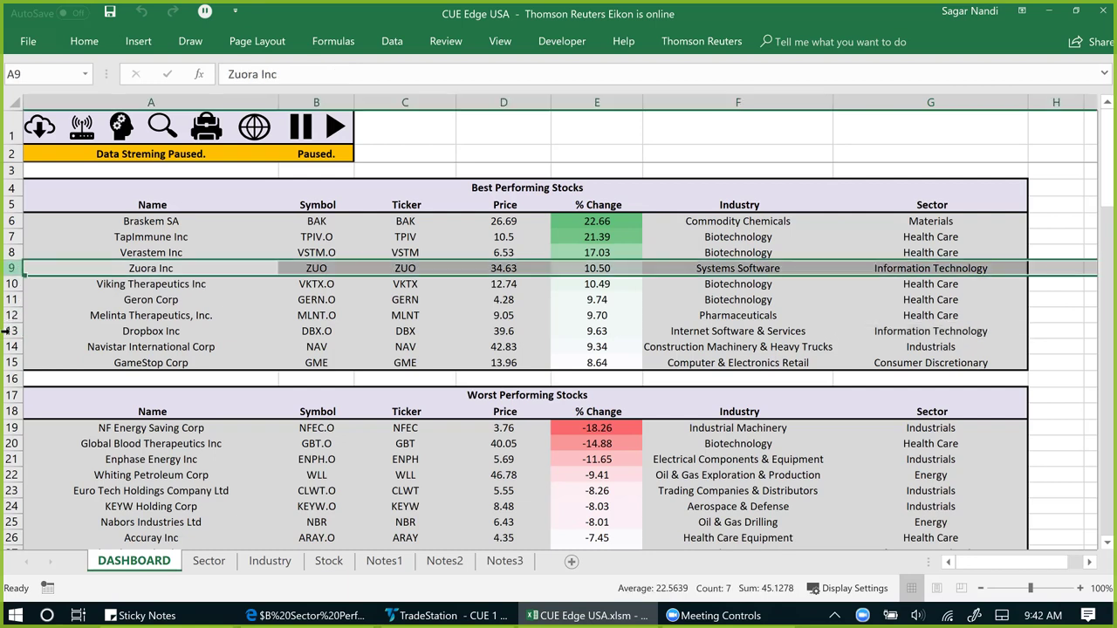
{"action": "left_click", "coordinate": [11, 331], "text": "ctrl"}
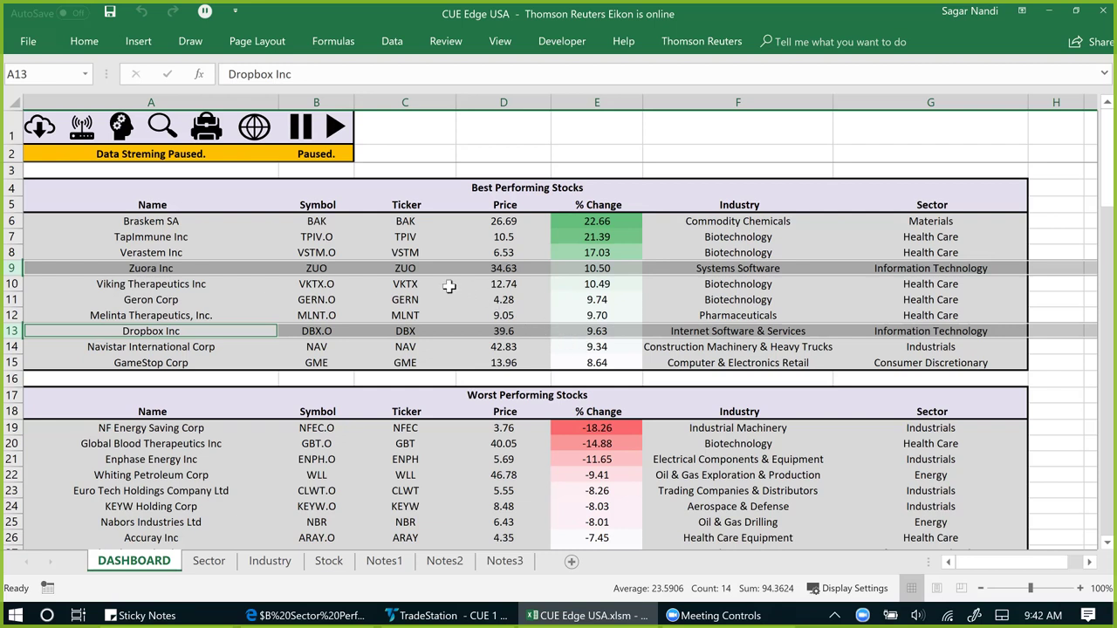
{"action": "left_click", "coordinate": [395, 288]}
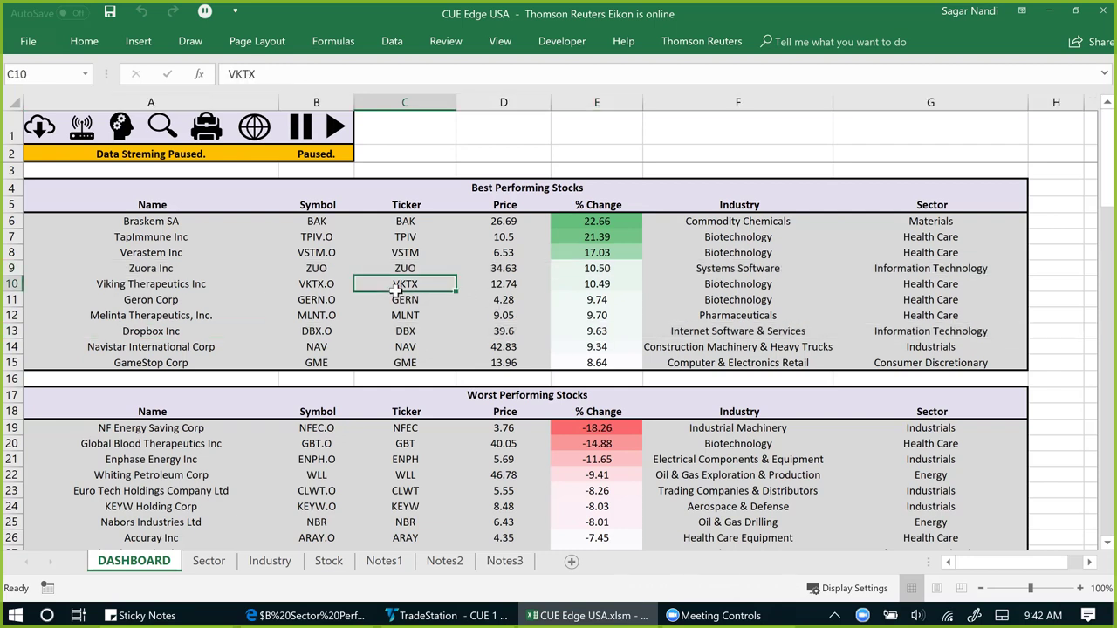
Look up Zuora Inc from the dashboard, review its row on the Stock sheet, and return to the dashboard.
{"action": "left_click", "coordinate": [157, 267]}
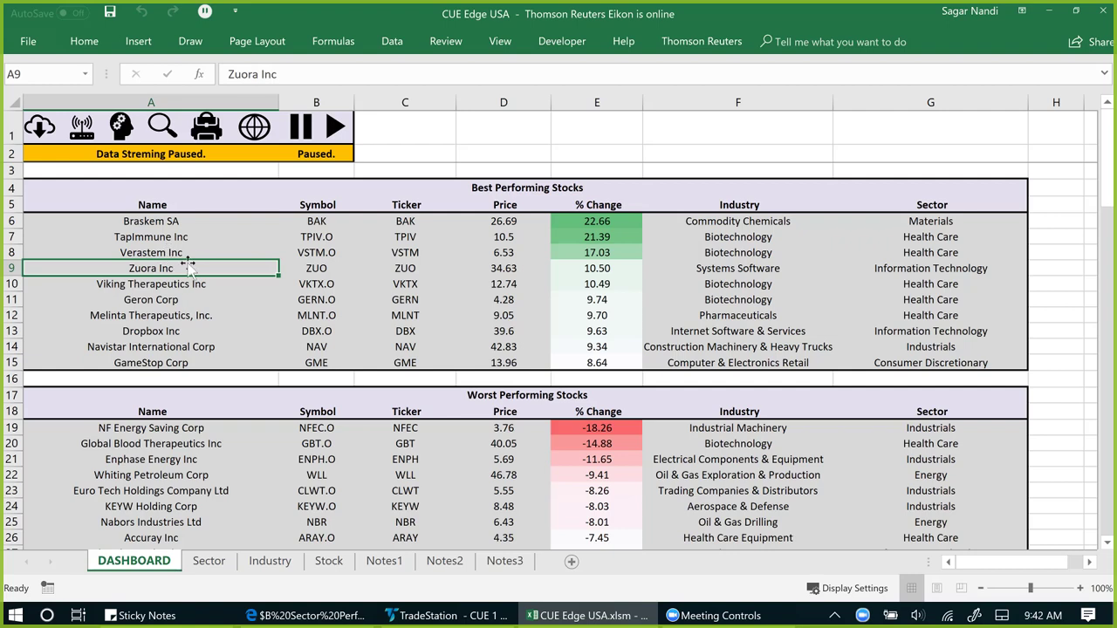
{"action": "left_click", "coordinate": [163, 129]}
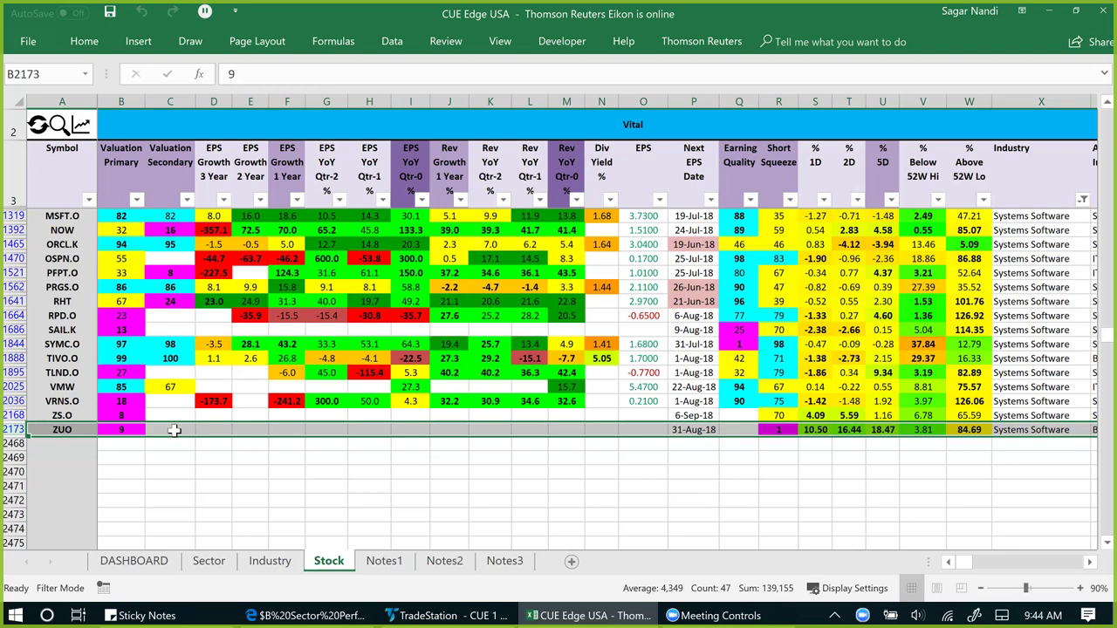
{"action": "double_click", "coordinate": [174, 429]}
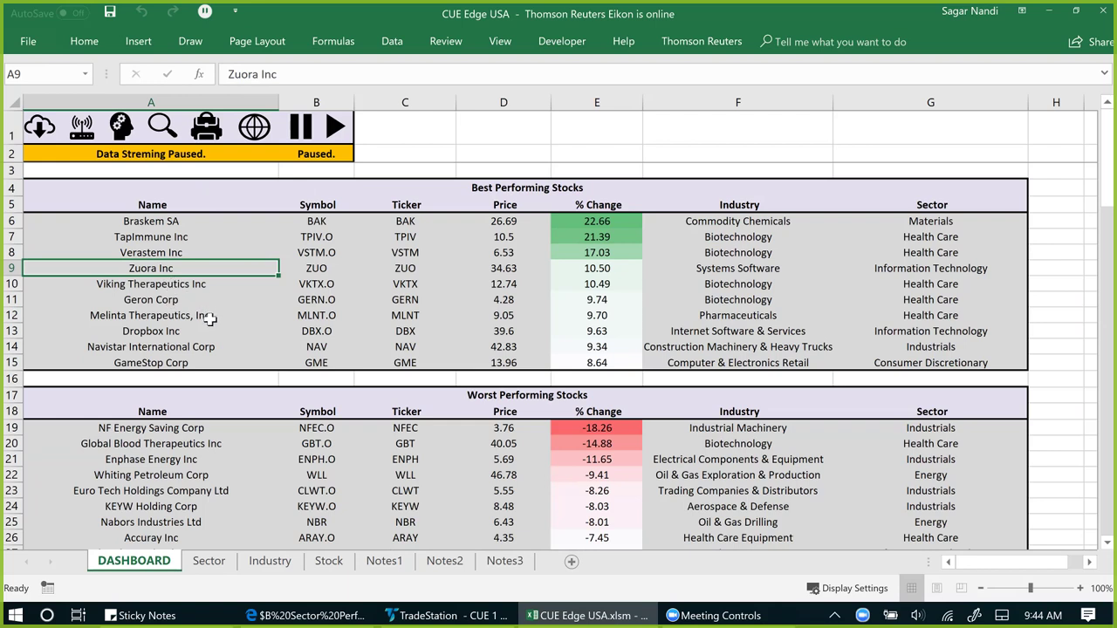
Look up Dropbox Inc on the Stock sheet and view its industry's scores on the Industry sheet.
{"action": "left_click", "coordinate": [190, 334]}
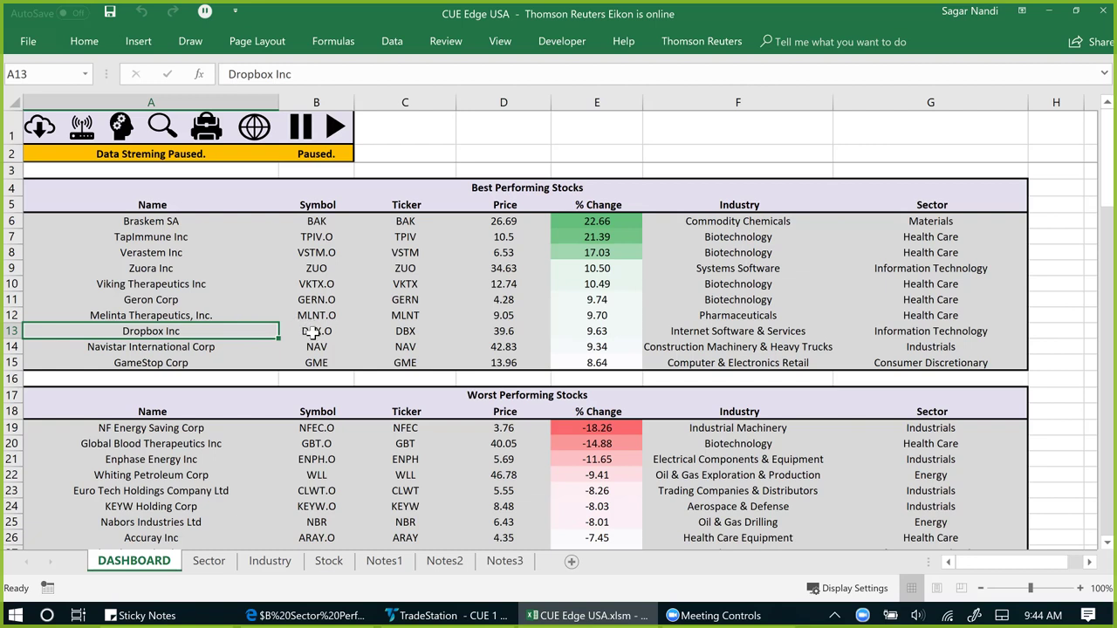
{"action": "left_click", "coordinate": [162, 124]}
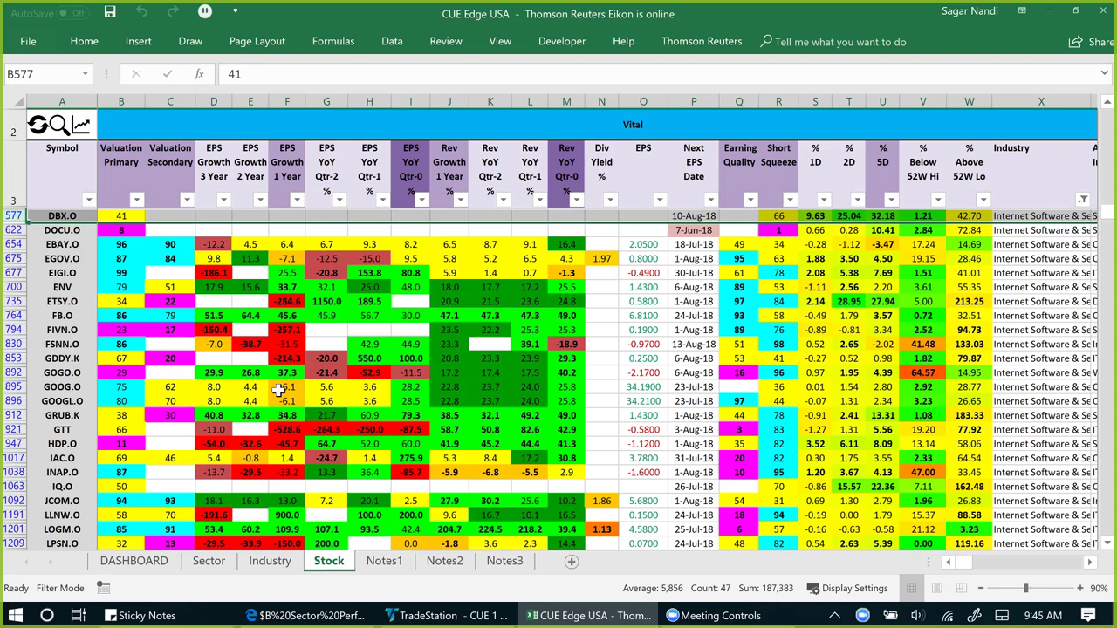
{"action": "key", "text": "ctrl+Page_Up"}
{"action": "key", "text": "ctrl+Page_Up"}
{"action": "key", "text": "ctrl+Page_Up"}
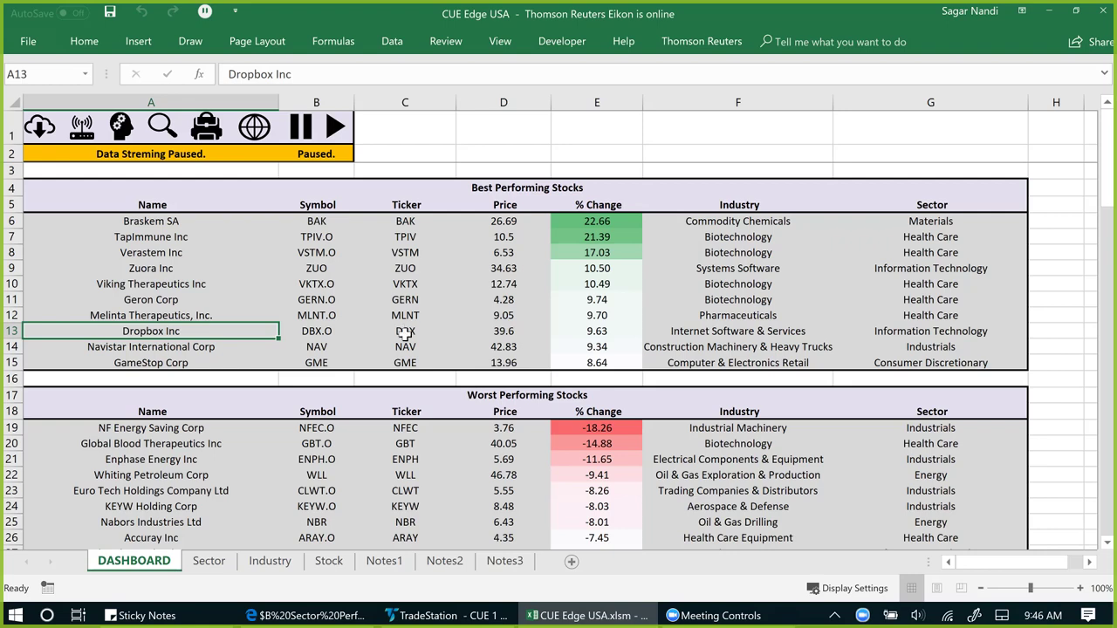
{"action": "left_click", "coordinate": [336, 563]}
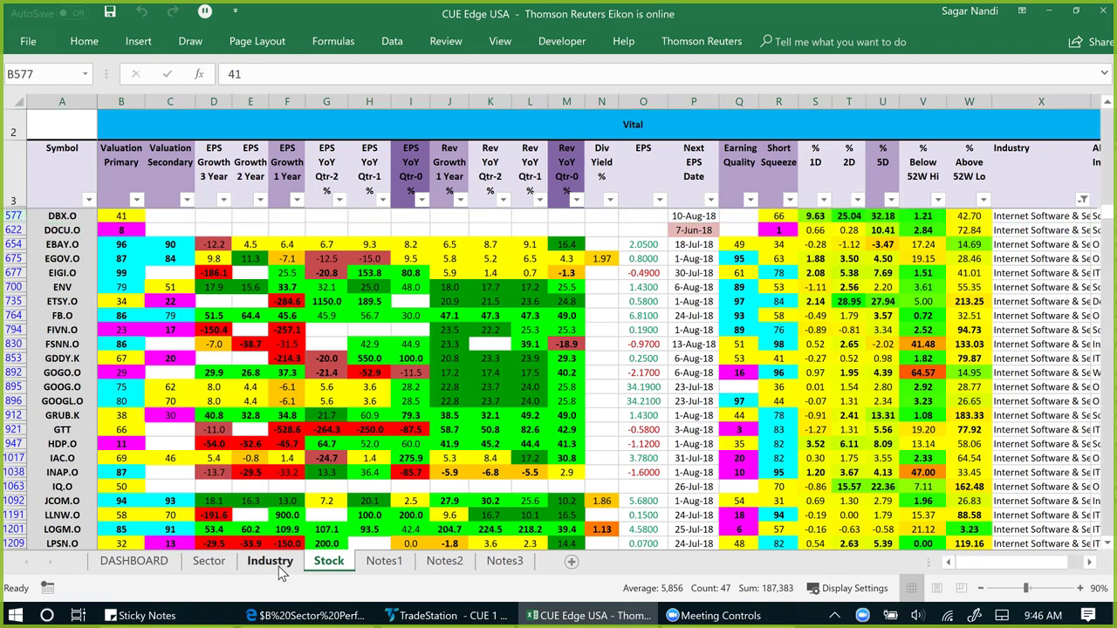
{"action": "left_click", "coordinate": [280, 568]}
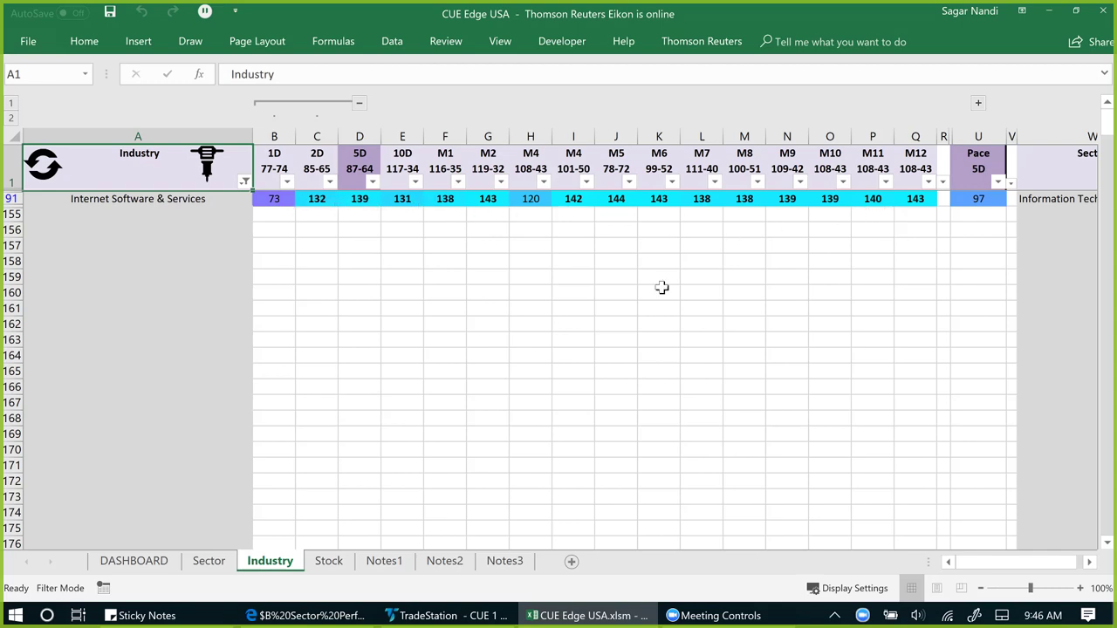
On the Sector sheet, clear the Information Technology filter and sort all sectors by 5D rank in ascending order.
{"action": "left_click", "coordinate": [209, 561]}
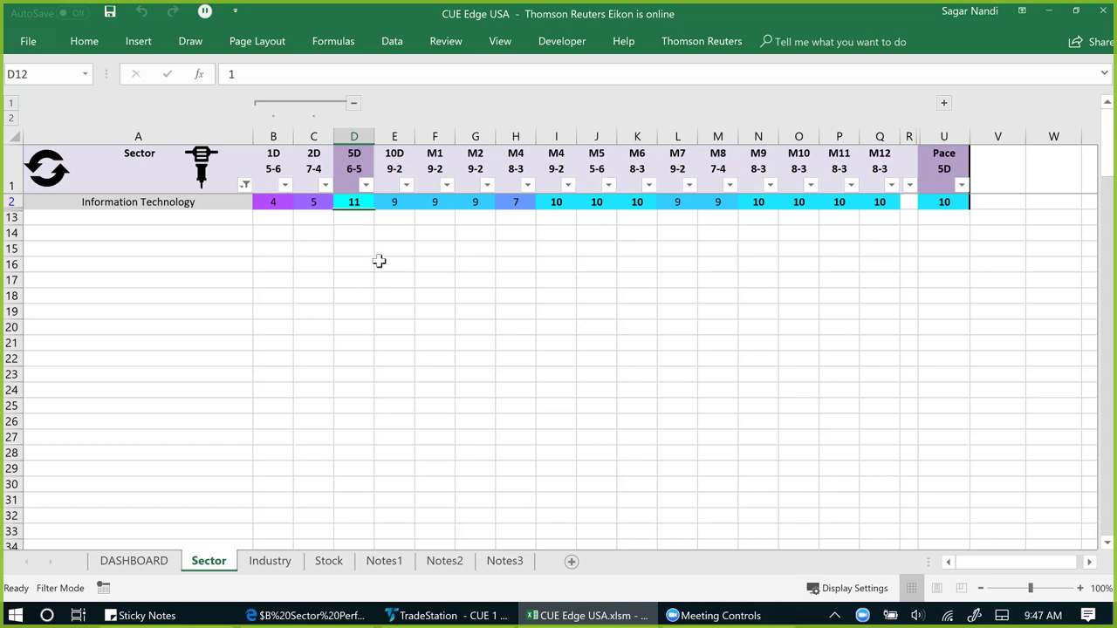
{"action": "left_click", "coordinate": [48, 173]}
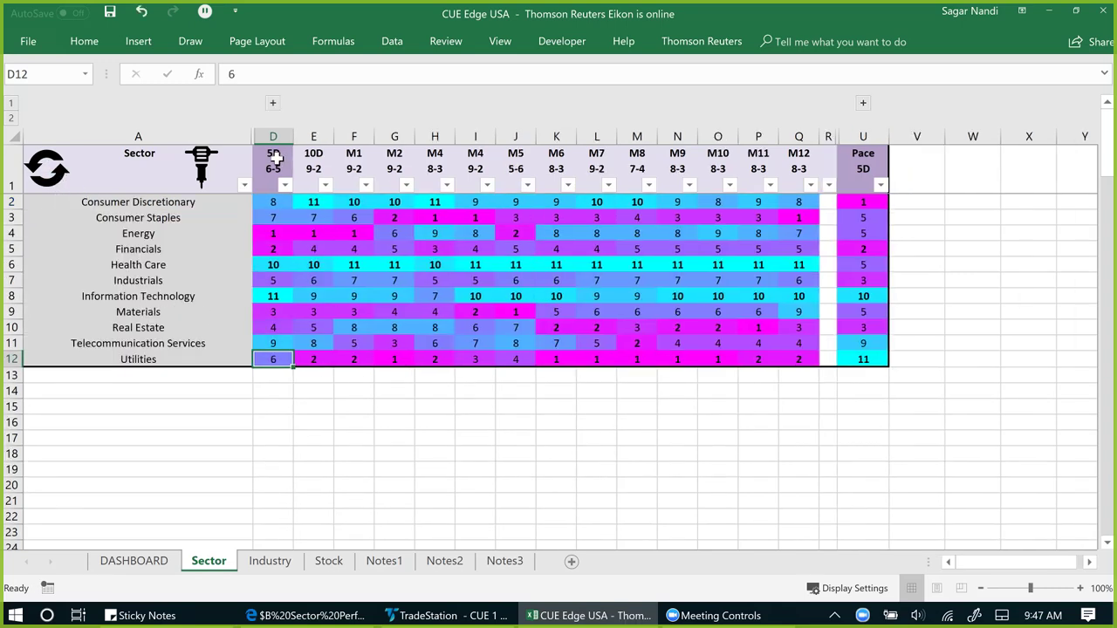
{"action": "left_click", "coordinate": [272, 161]}
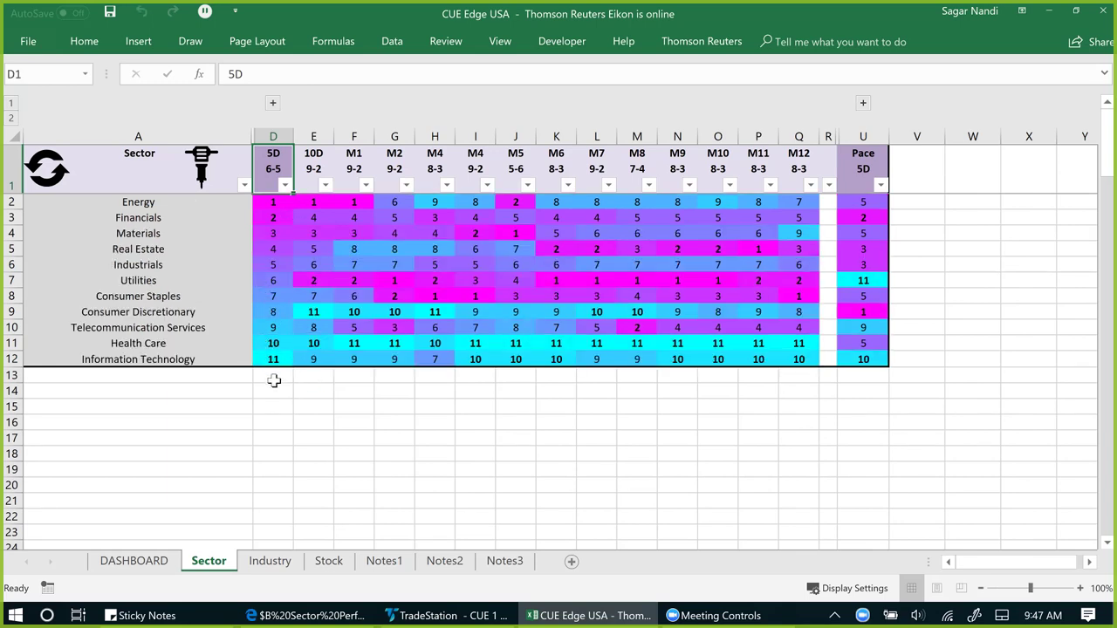
Compare the sector ranks by highlighting the Utilities, Consumer Discretionary, Consumer Staples and Telecommunication Services rows.
{"action": "left_click", "coordinate": [17, 281]}
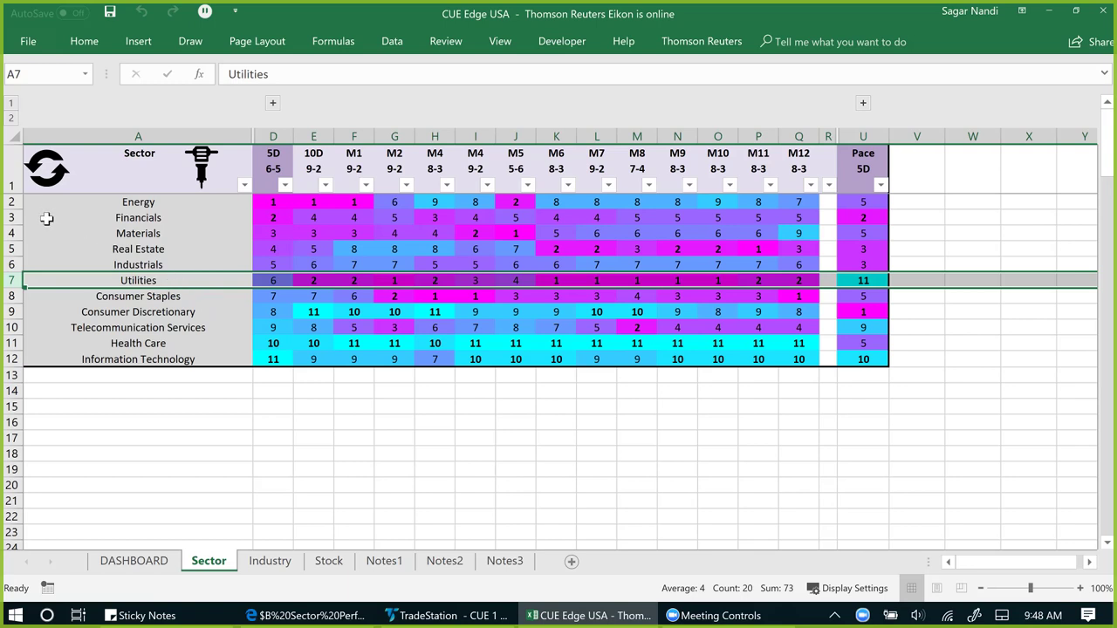
{"action": "left_click", "coordinate": [12, 312]}
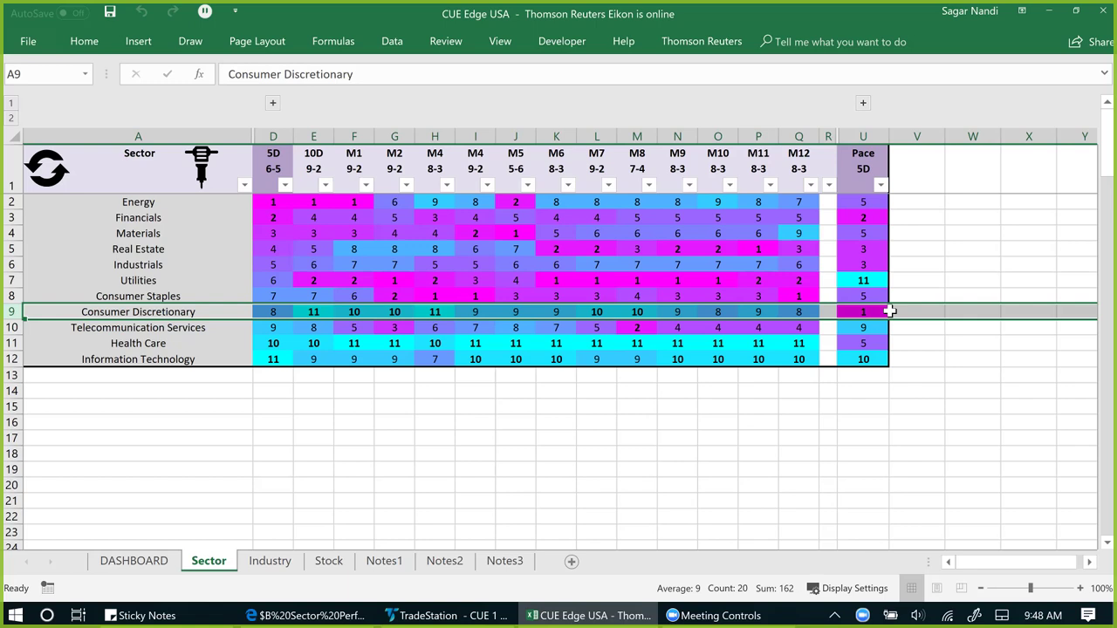
{"action": "left_click", "coordinate": [412, 324]}
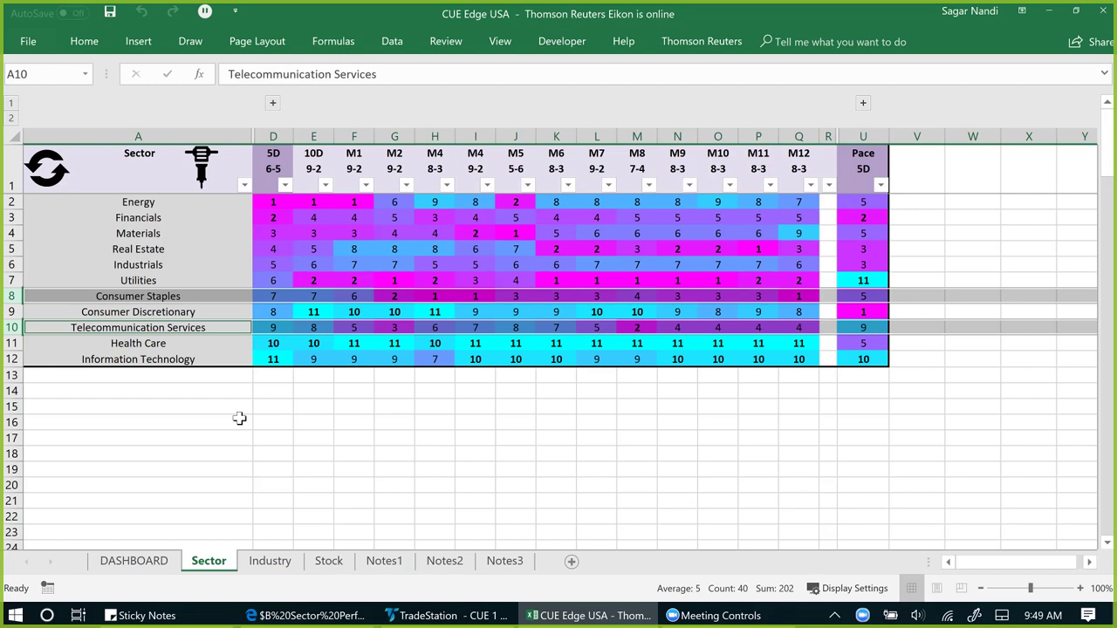
{"action": "left_click", "coordinate": [488, 406]}
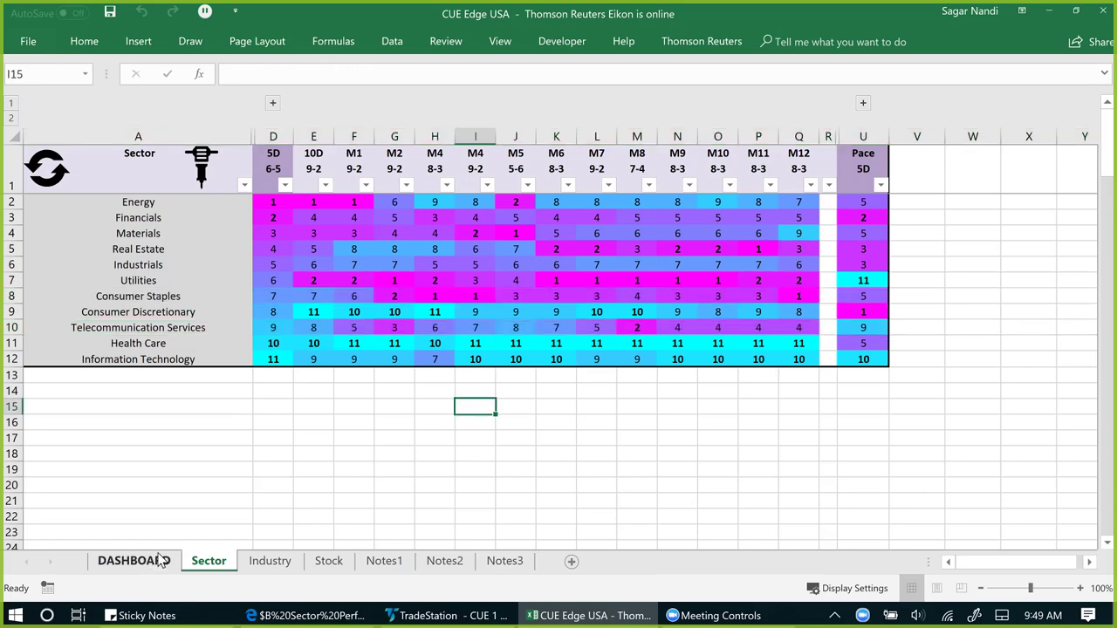
Switch to the Best Performing Industries (Score) chart in the browser and underline note 1 about the Consumer Discretionary Sector with arrows.
{"action": "left_click", "coordinate": [134, 561]}
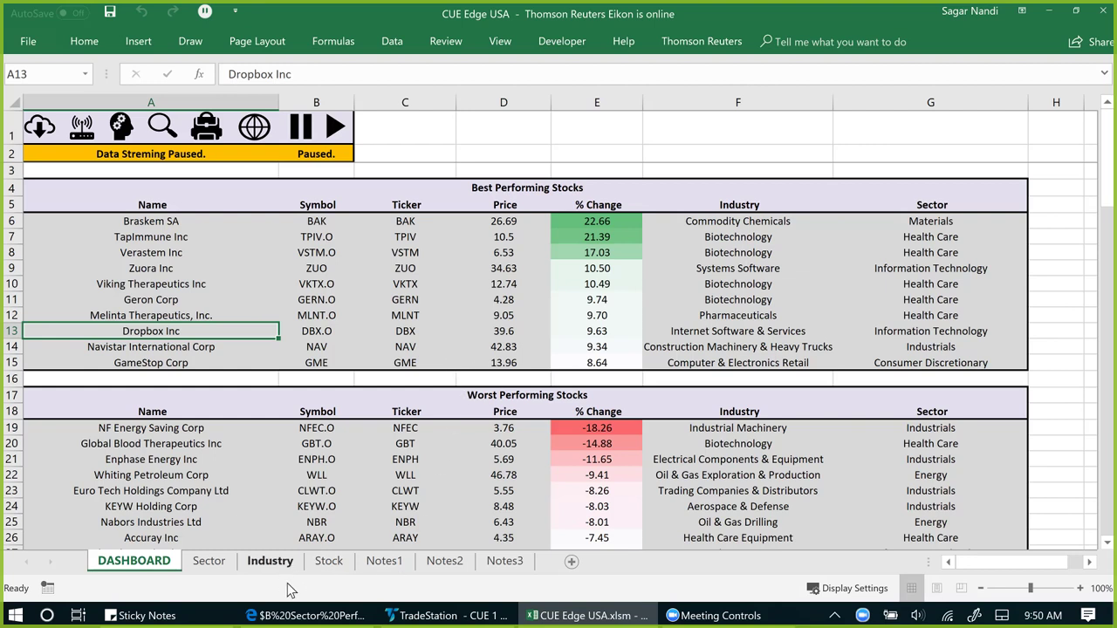
{"action": "left_click", "coordinate": [311, 616]}
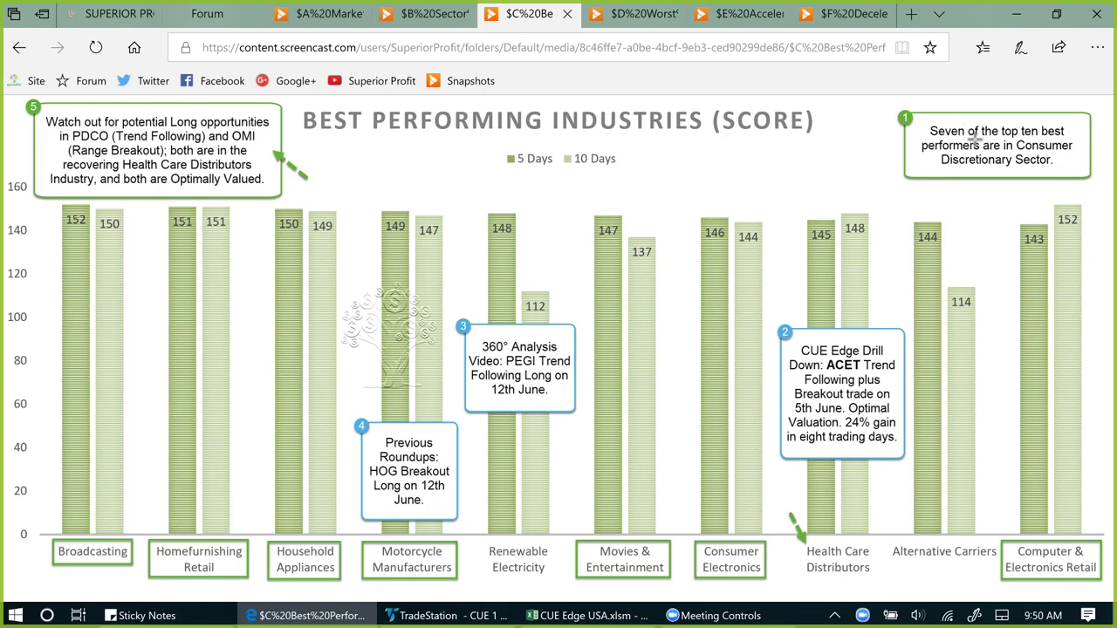
{"action": "left_click_drag", "start_coordinate": [974, 140], "coordinate": [1082, 138]}
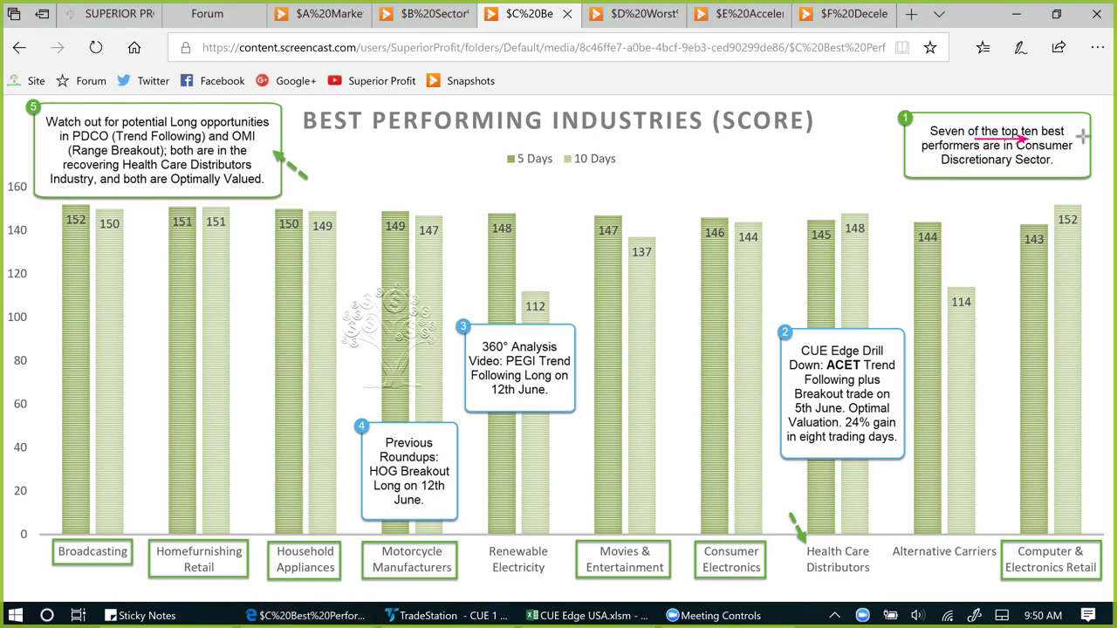
{"action": "left_click_drag", "start_coordinate": [965, 170], "coordinate": [1034, 171]}
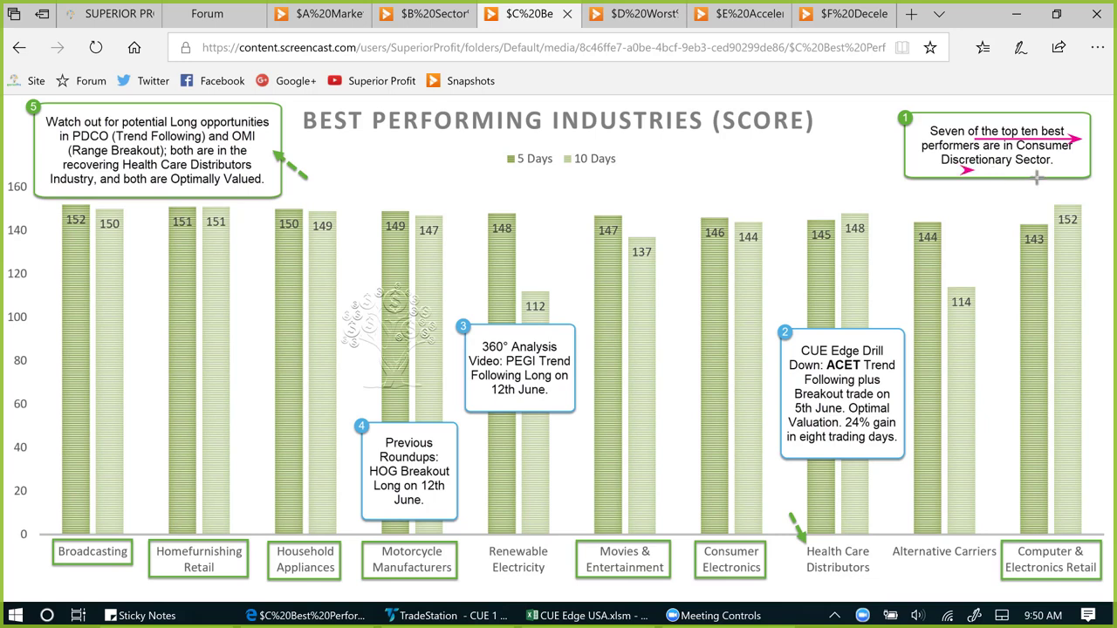
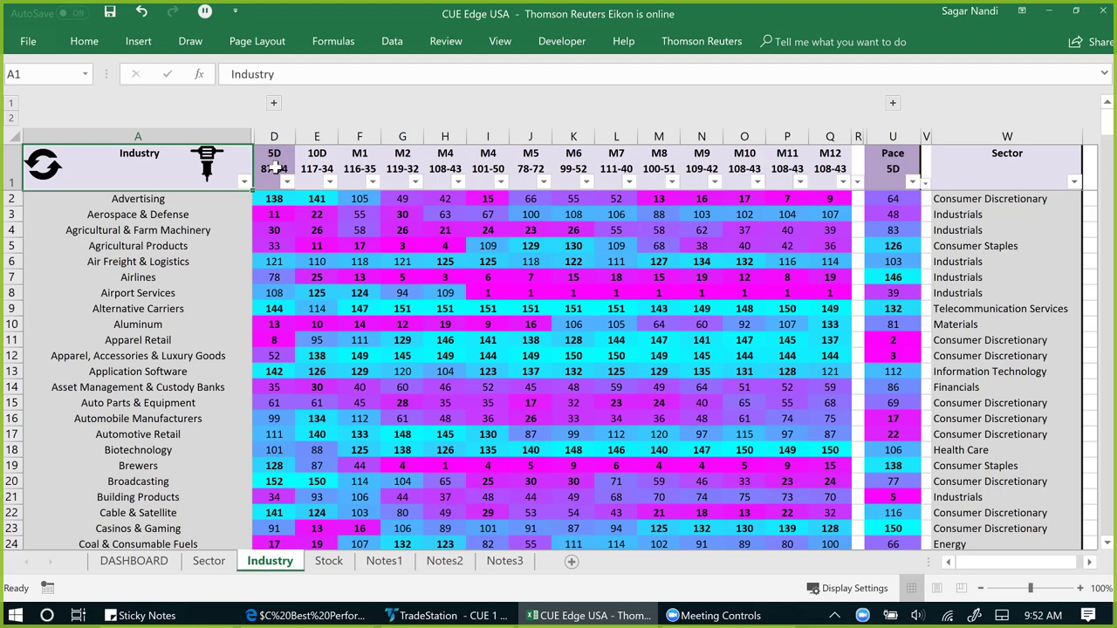
Sort the Industry sheet by 5D score in descending order and highlight the top eight industries and their 5D scores.
{"action": "left_click", "coordinate": [276, 163]}
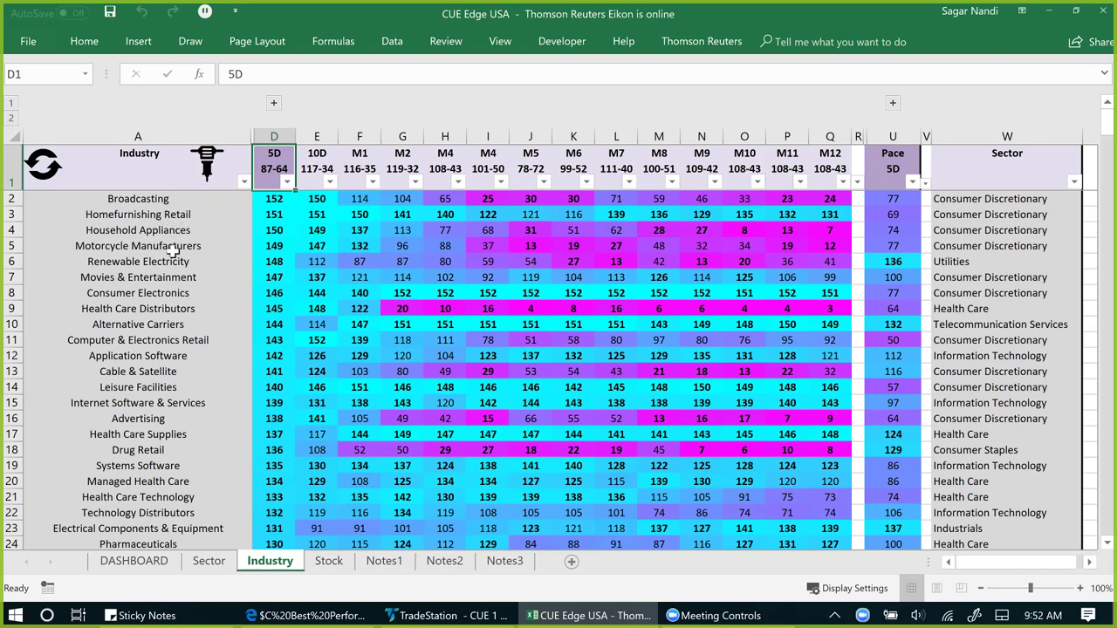
{"action": "left_click_drag", "start_coordinate": [161, 199], "coordinate": [174, 311]}
{"action": "left_click_drag", "start_coordinate": [266, 199], "coordinate": [278, 307]}
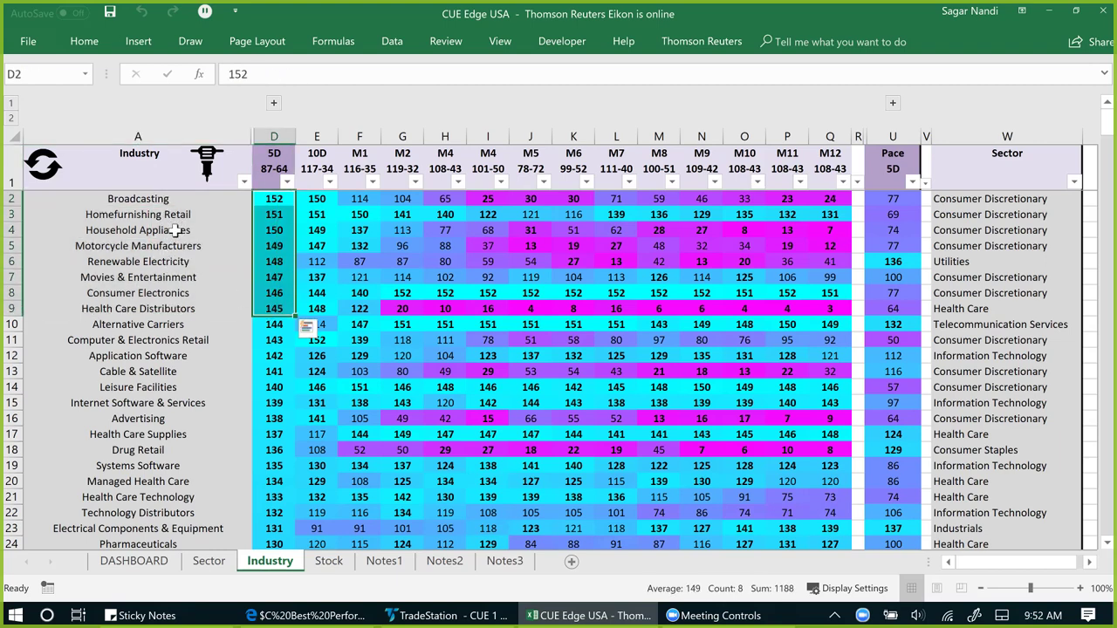
Drill down from the Health Care Distributors industry to its stocks and highlight the ACET.O row.
{"action": "left_click", "coordinate": [26, 308]}
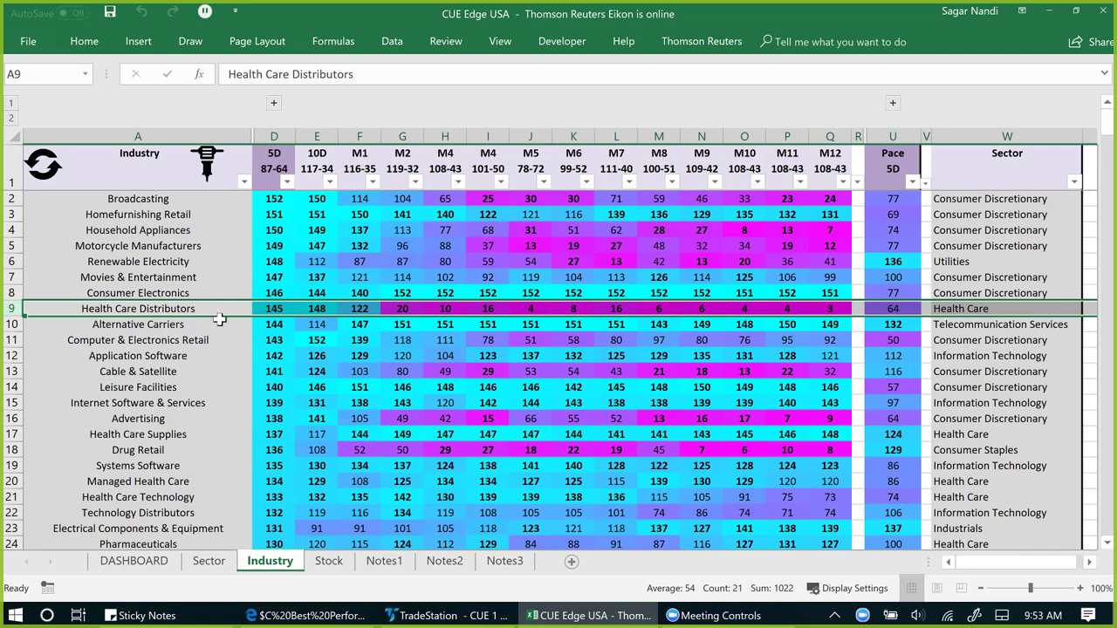
{"action": "left_click", "coordinate": [208, 164]}
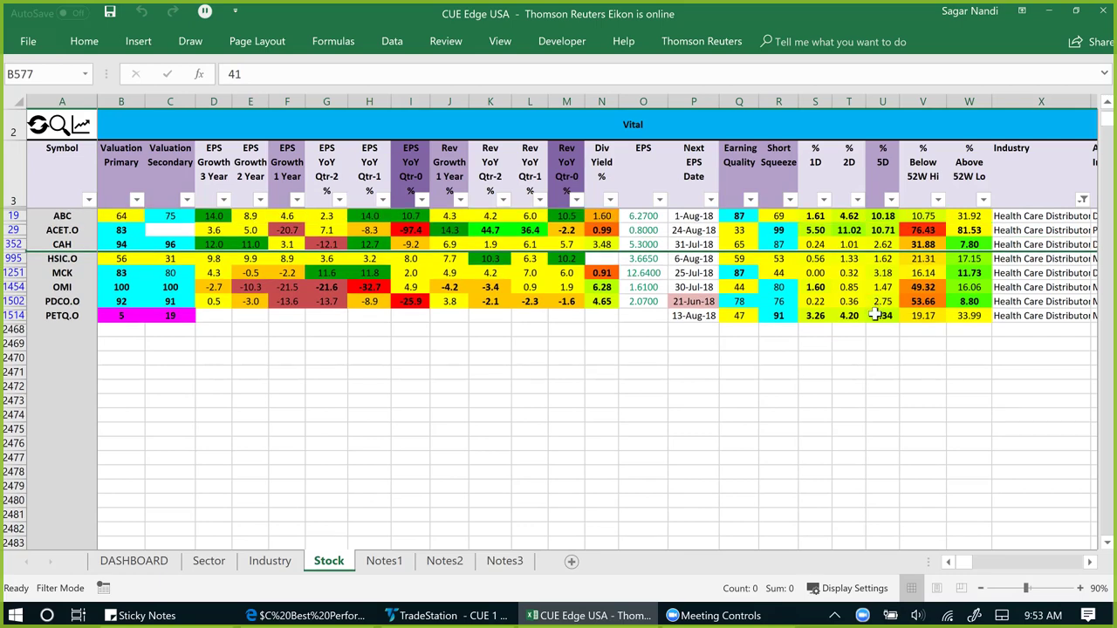
{"action": "left_click", "coordinate": [14, 230]}
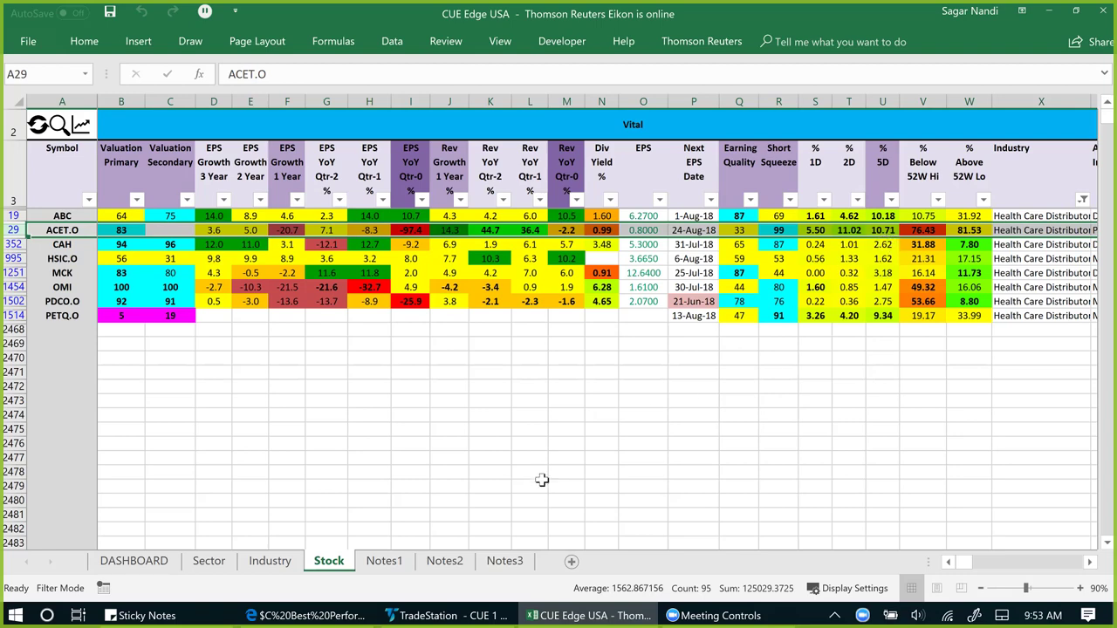
Switch to TradeStation and mark the ACET weekly chart's long decline, sideways base and recent breakout candle with arrows.
{"action": "left_click", "coordinate": [323, 616]}
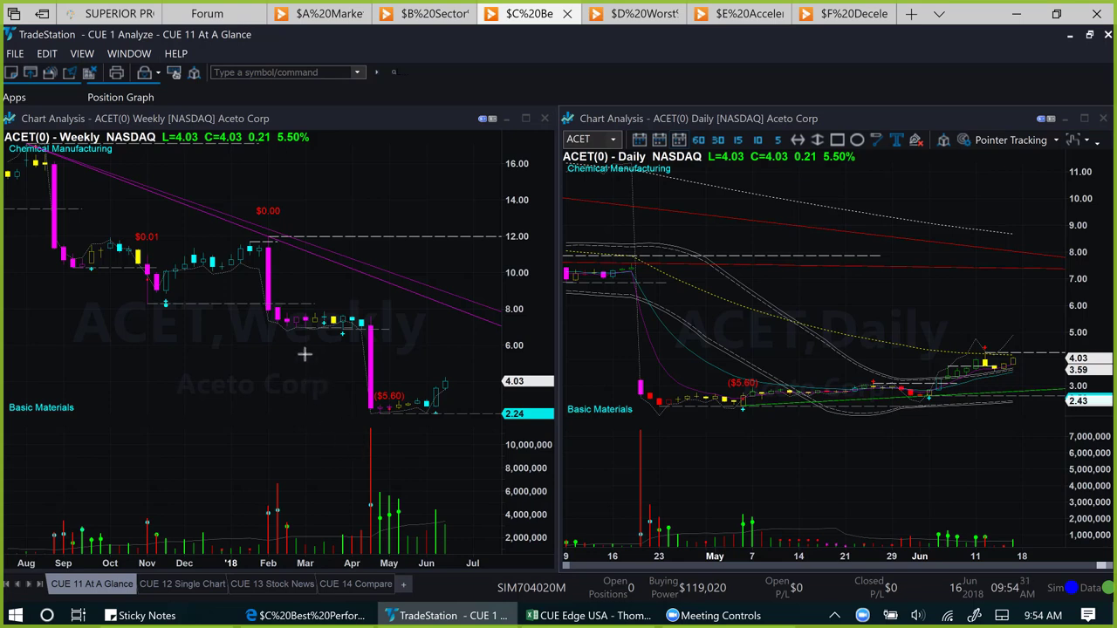
{"action": "left_click_drag", "start_coordinate": [110, 291], "coordinate": [368, 424]}
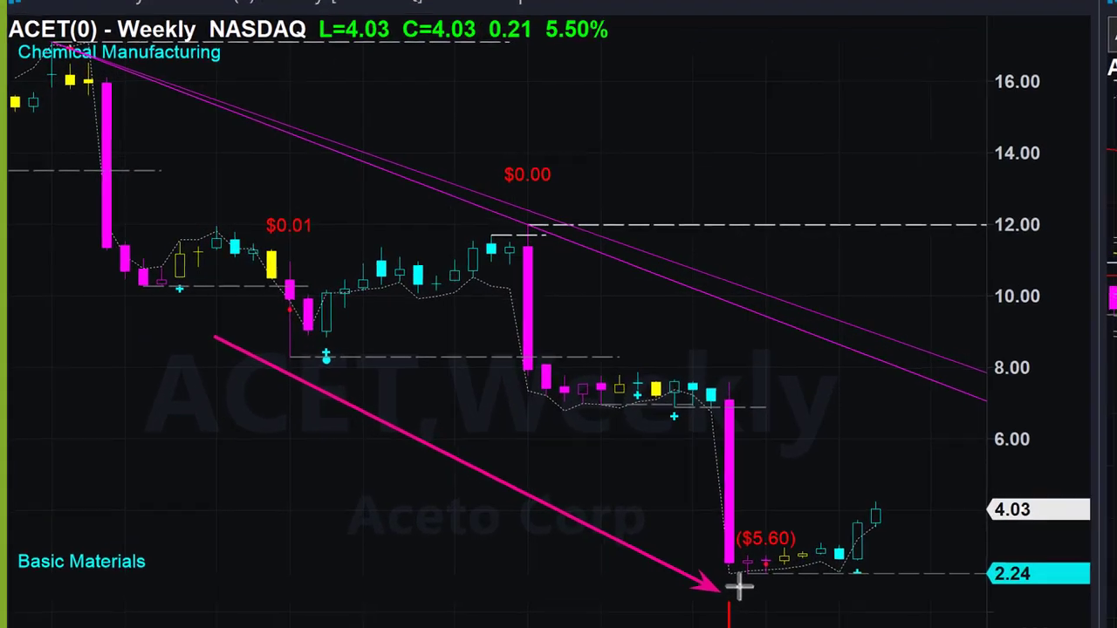
{"action": "left_click_drag", "start_coordinate": [400, 423], "coordinate": [416, 422]}
{"action": "left_click_drag", "start_coordinate": [833, 596], "coordinate": [834, 596]}
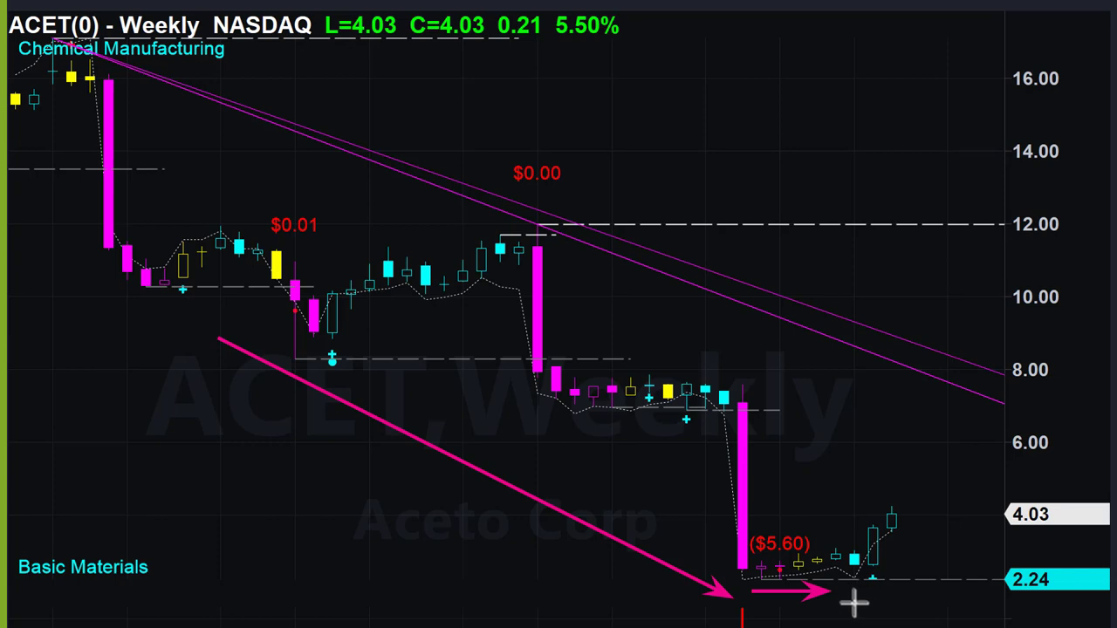
{"action": "left_click_drag", "start_coordinate": [866, 594], "coordinate": [910, 593]}
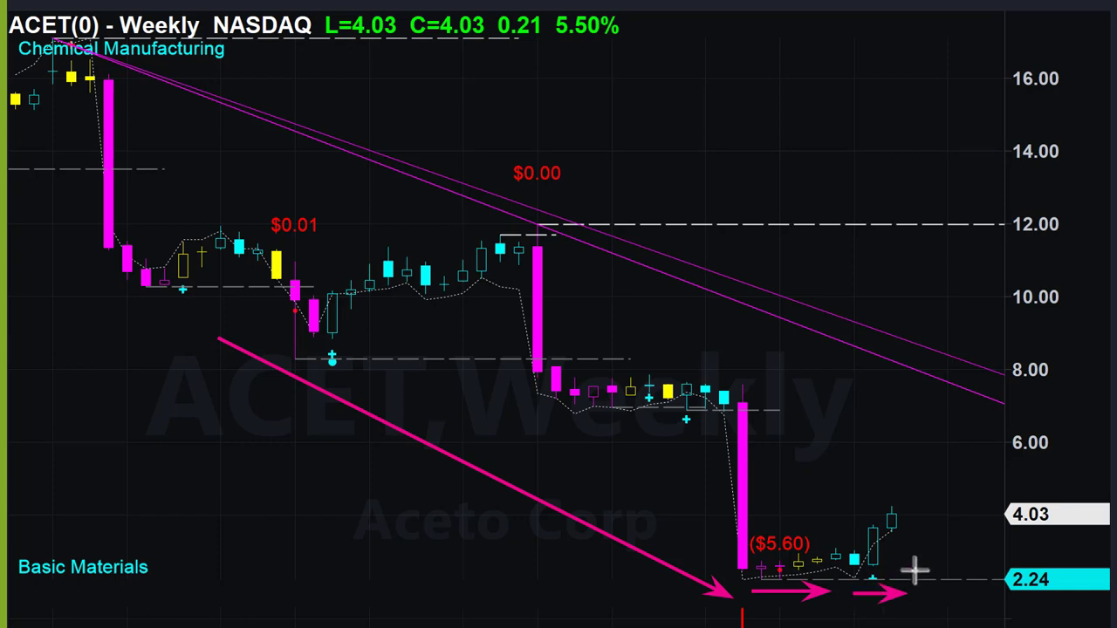
{"action": "left_click_drag", "start_coordinate": [829, 468], "coordinate": [863, 522]}
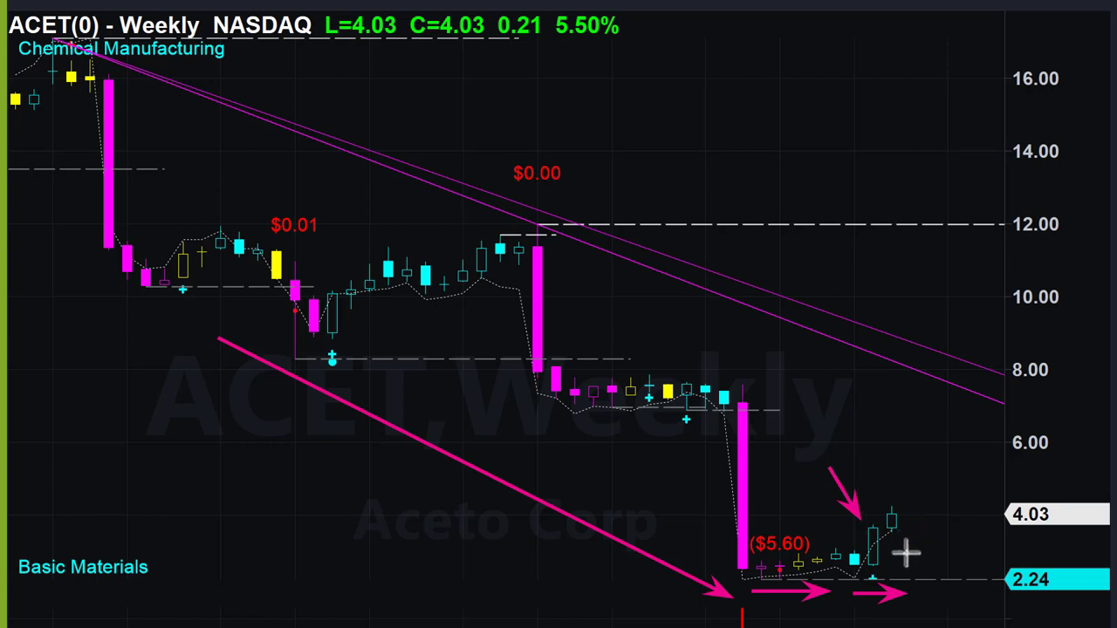
Mark the ACET weekly chart's latest rise and its high-volume bars since the drop with arrows.
{"action": "left_click_drag", "start_coordinate": [906, 552], "coordinate": [917, 511]}
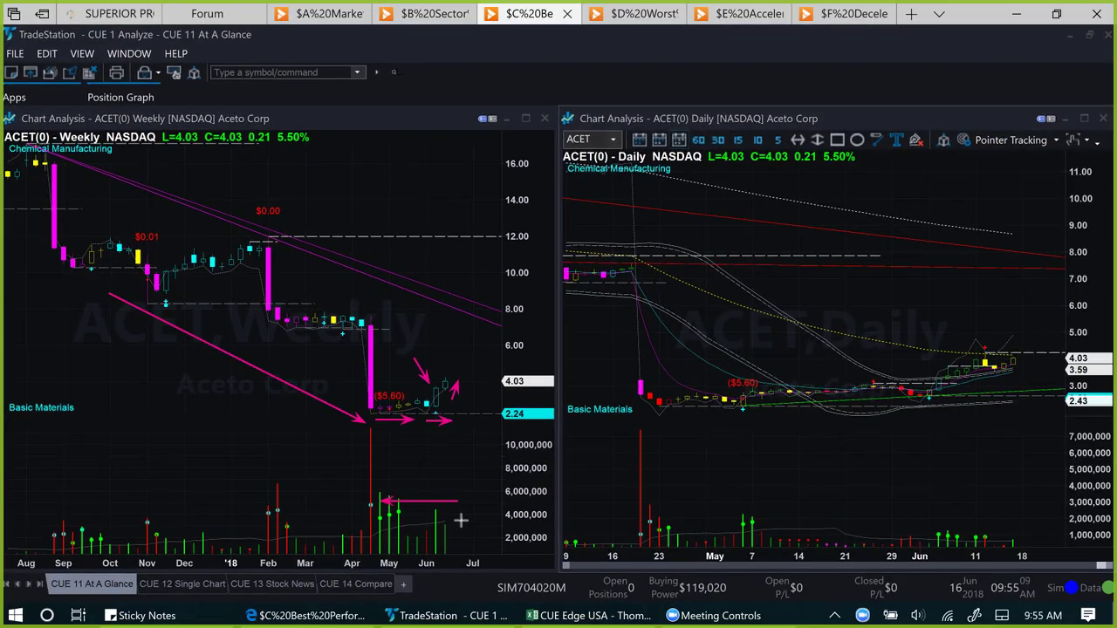
{"action": "left_click_drag", "start_coordinate": [467, 513], "coordinate": [398, 514]}
{"action": "left_click_drag", "start_coordinate": [381, 427], "coordinate": [382, 484]}
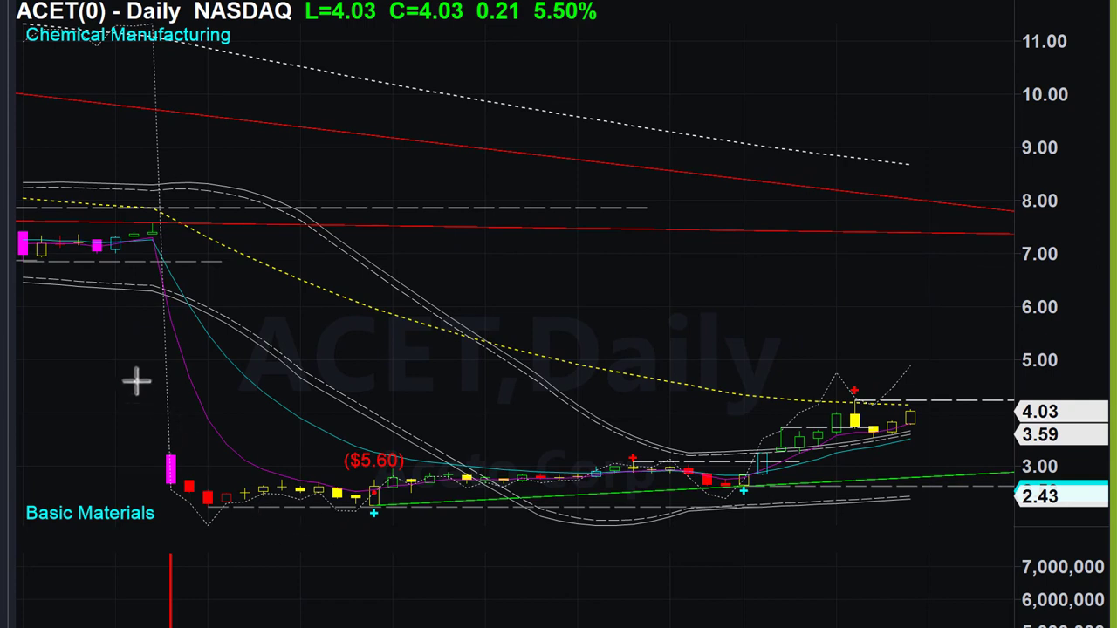
Mark the ACET daily chart's sharp drop, gently rising base, breakout candle, breakout level and breakout volume with arrows.
{"action": "mouse_move", "coordinate": [116, 292]}
{"action": "left_mouse_down"}
{"action": "mouse_move", "coordinate": [157, 410]}
{"action": "mouse_move", "coordinate": [142, 473]}
{"action": "left_mouse_up"}
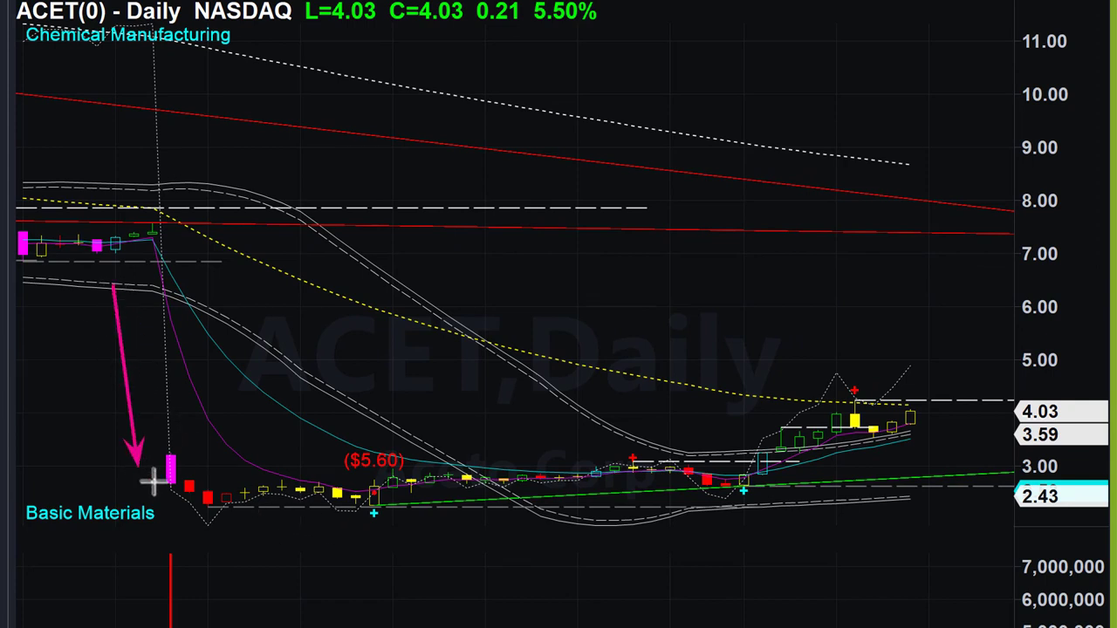
{"action": "mouse_move", "coordinate": [218, 524]}
{"action": "left_mouse_down"}
{"action": "mouse_move", "coordinate": [434, 538]}
{"action": "mouse_move", "coordinate": [547, 506]}
{"action": "mouse_move", "coordinate": [773, 511]}
{"action": "mouse_move", "coordinate": [831, 500]}
{"action": "left_mouse_up"}
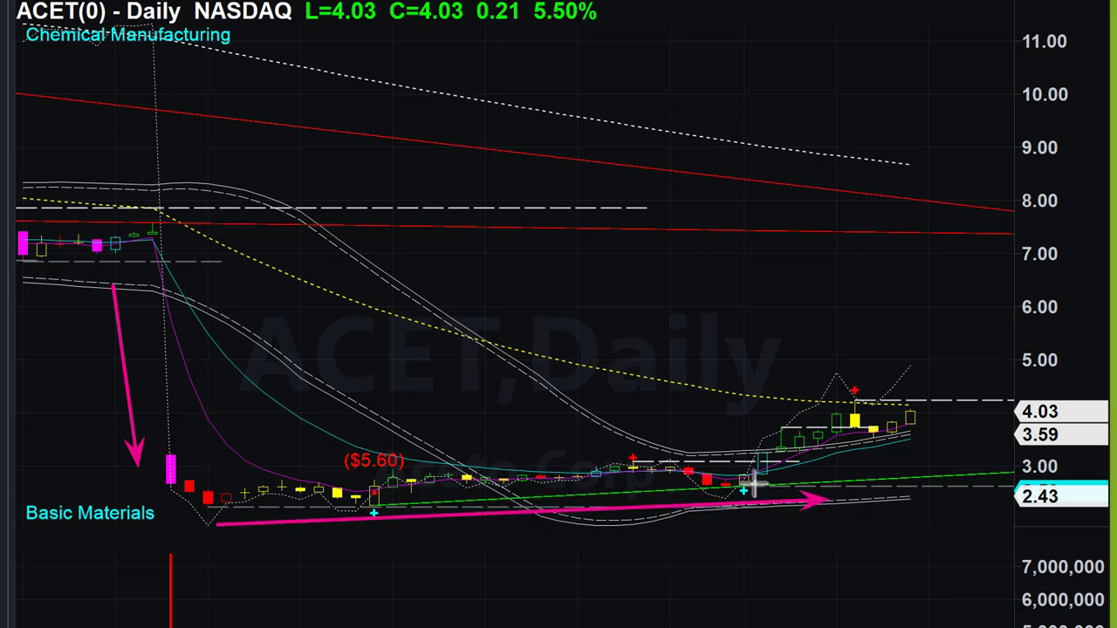
{"action": "left_click_drag", "start_coordinate": [658, 319], "coordinate": [765, 450]}
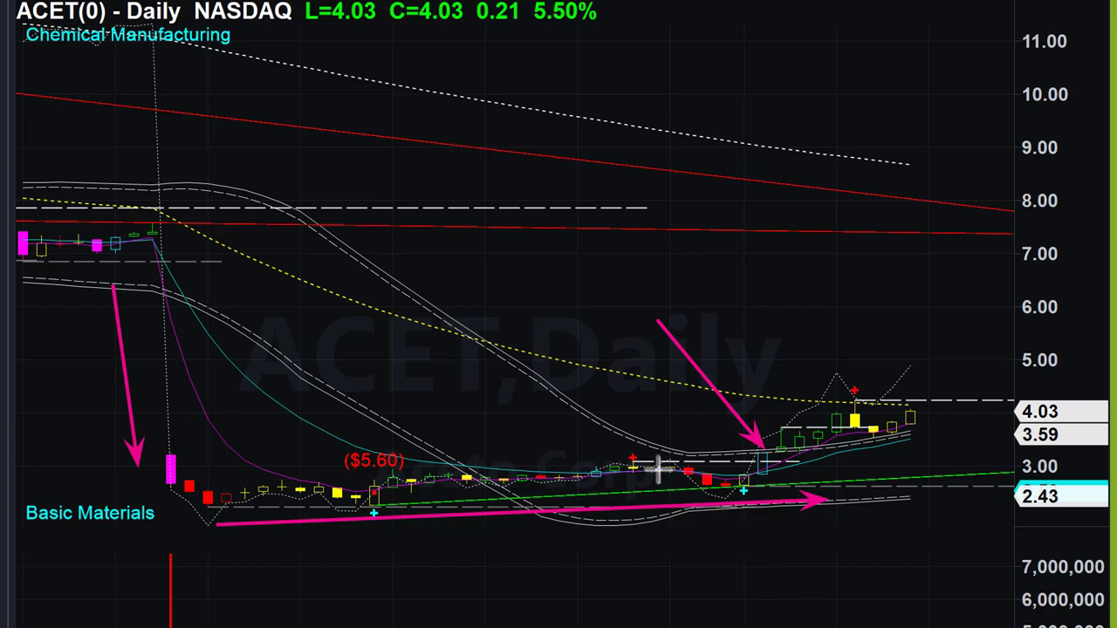
{"action": "left_click_drag", "start_coordinate": [744, 465], "coordinate": [998, 468]}
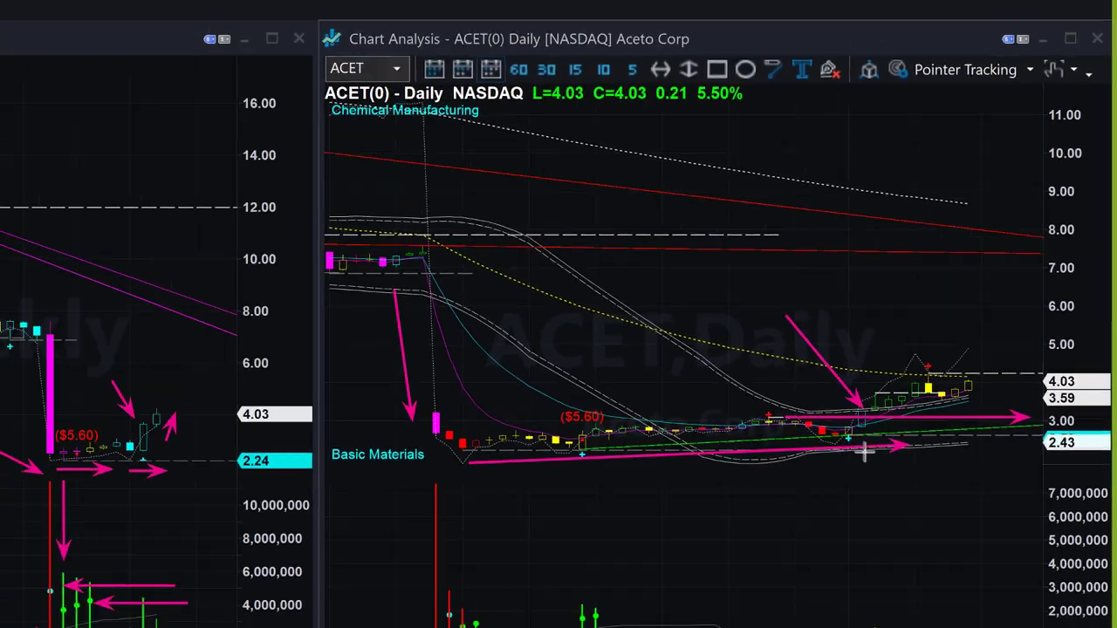
{"action": "left_click_drag", "start_coordinate": [863, 449], "coordinate": [864, 609]}
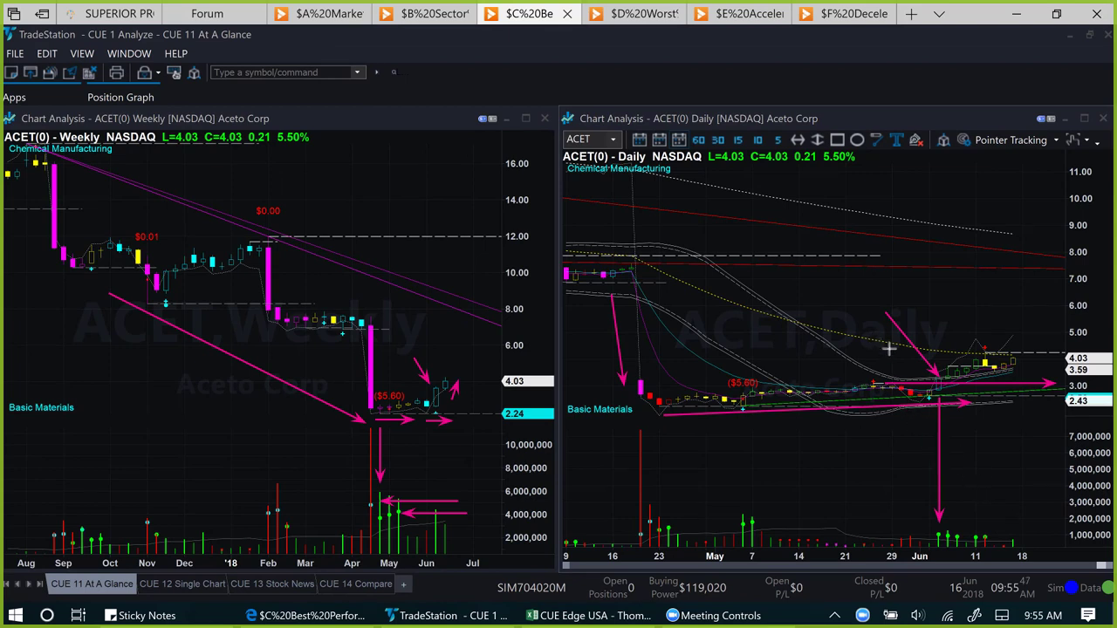
Point arrows at the ACET daily breakout candle, the support beneath it and the latest candle, and clear all the annotations.
{"action": "left_click_drag", "start_coordinate": [924, 373], "coordinate": [932, 375]}
{"action": "left_click_drag", "start_coordinate": [914, 403], "coordinate": [1027, 402]}
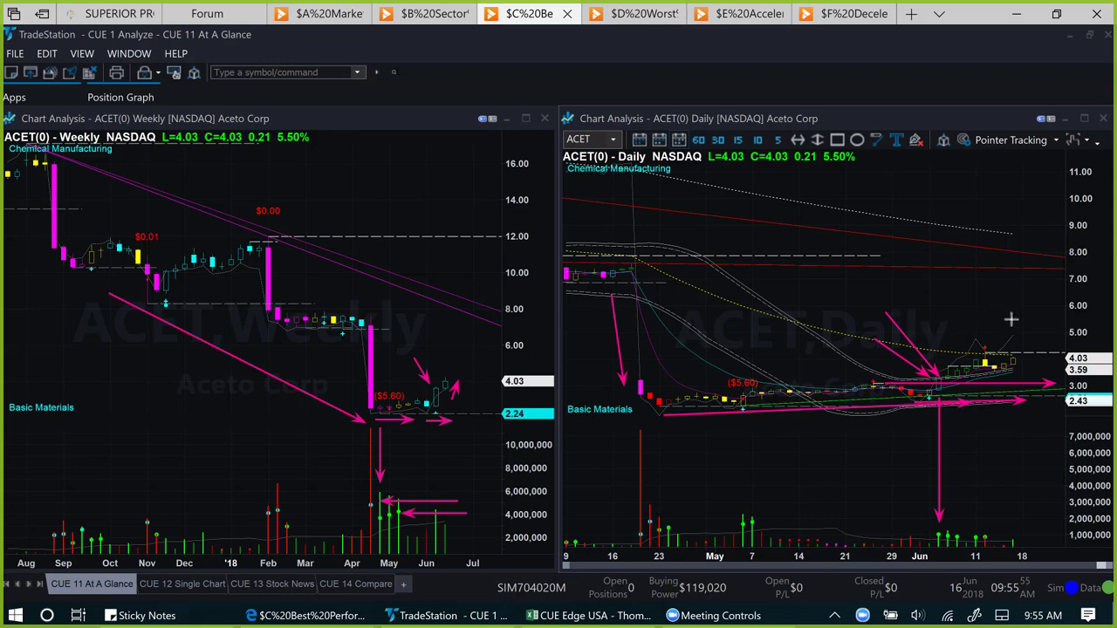
{"action": "left_click_drag", "start_coordinate": [1010, 300], "coordinate": [1017, 352]}
{"action": "key", "text": "e"}
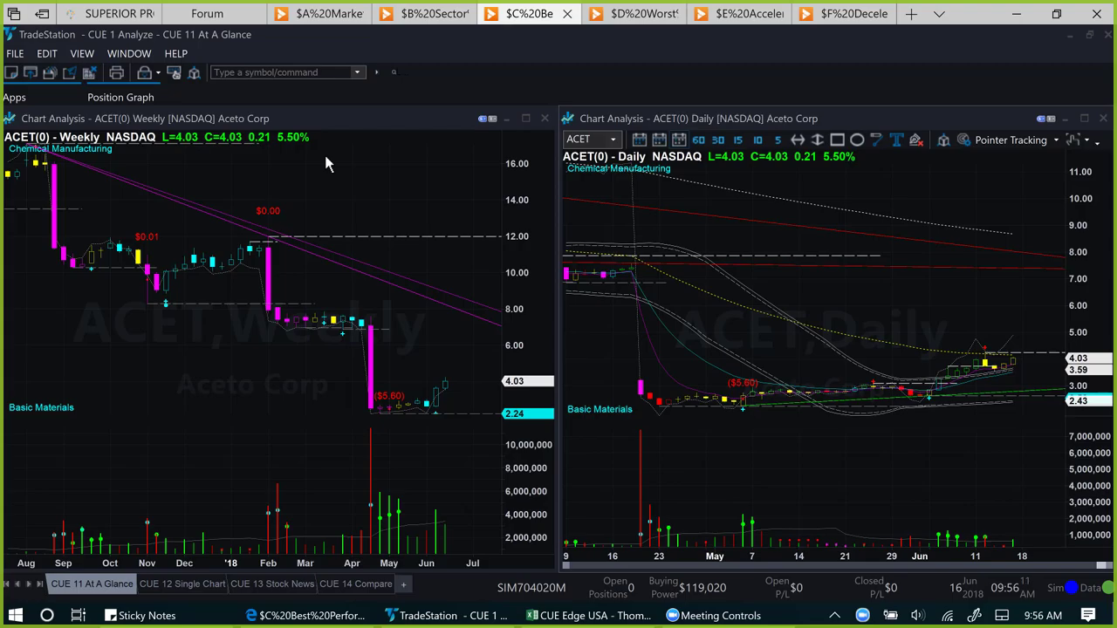
Switch to the browser and view the Superior Profit home page with its 360° Trade Analysis video, returning to the Best Performing Industries chart.
{"action": "key", "text": "alt+Tab"}
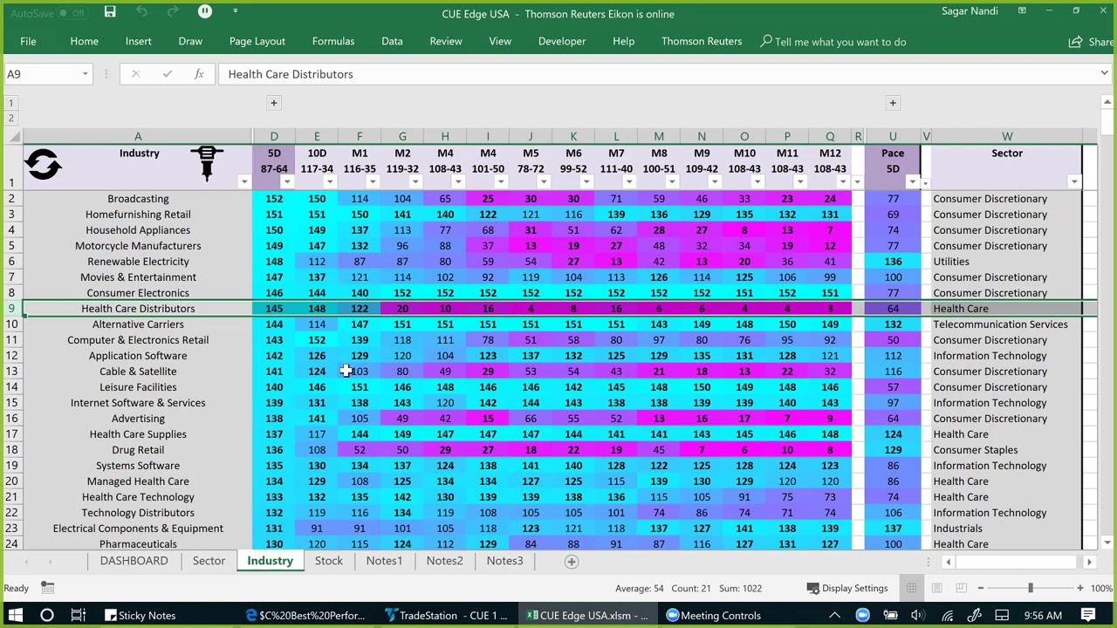
{"action": "left_click", "coordinate": [301, 613]}
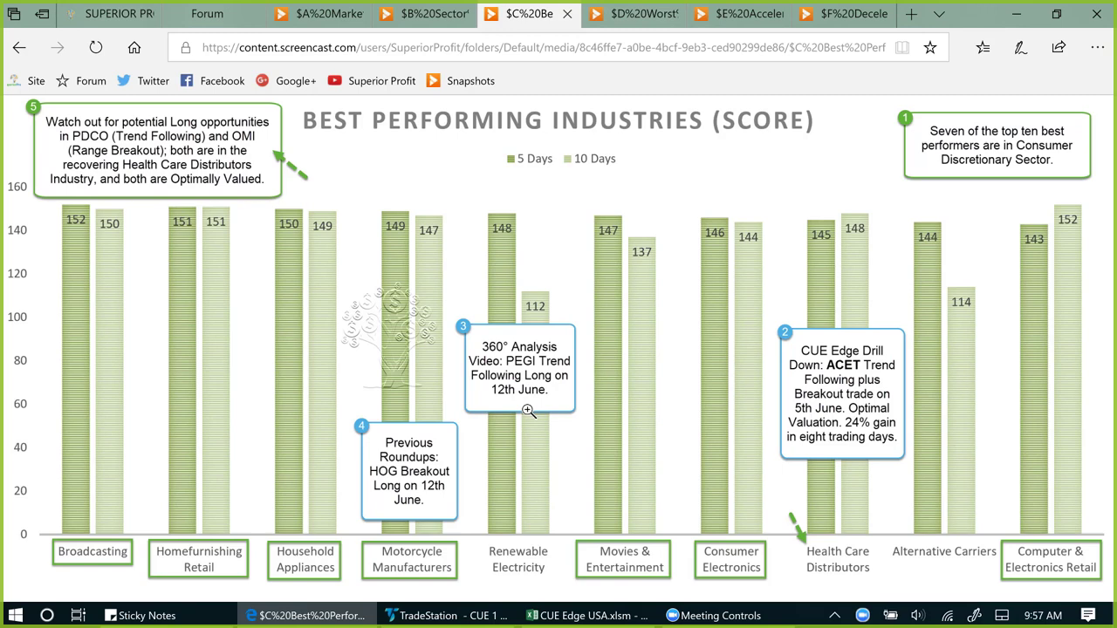
{"action": "left_click", "coordinate": [96, 15]}
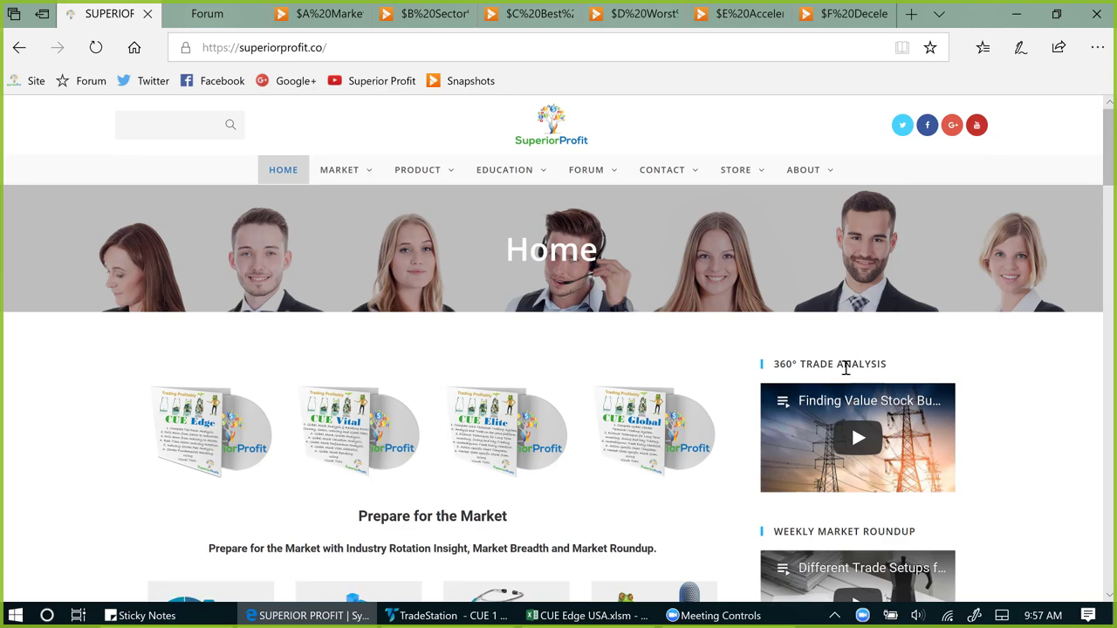
{"action": "key", "text": "ctrl+5"}
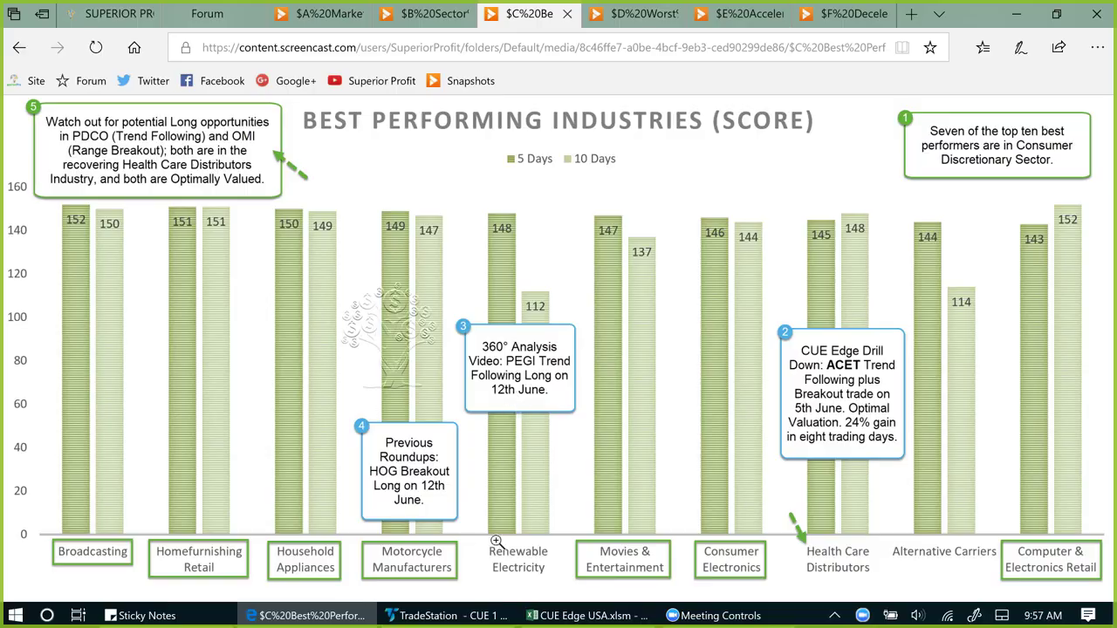
Switch to the CUE Edge USA workbook, drill down from the Renewable Electricity industry to its stocks and highlight the PEGI.O row.
{"action": "left_click", "coordinate": [563, 615]}
{"action": "left_click", "coordinate": [152, 263]}
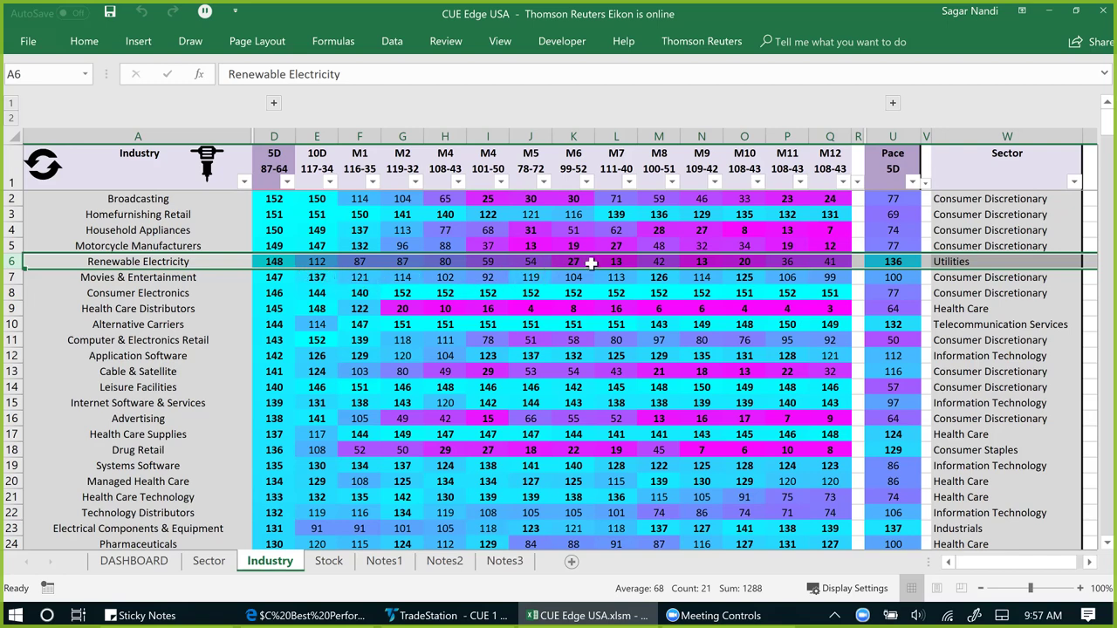
{"action": "left_click", "coordinate": [206, 161]}
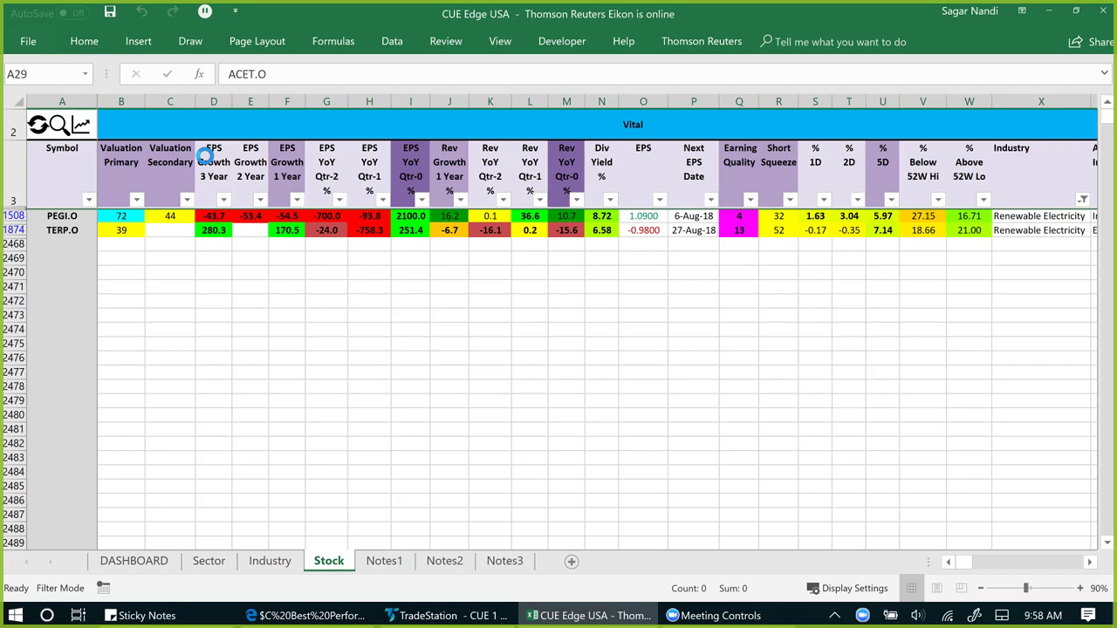
{"action": "left_click", "coordinate": [35, 216]}
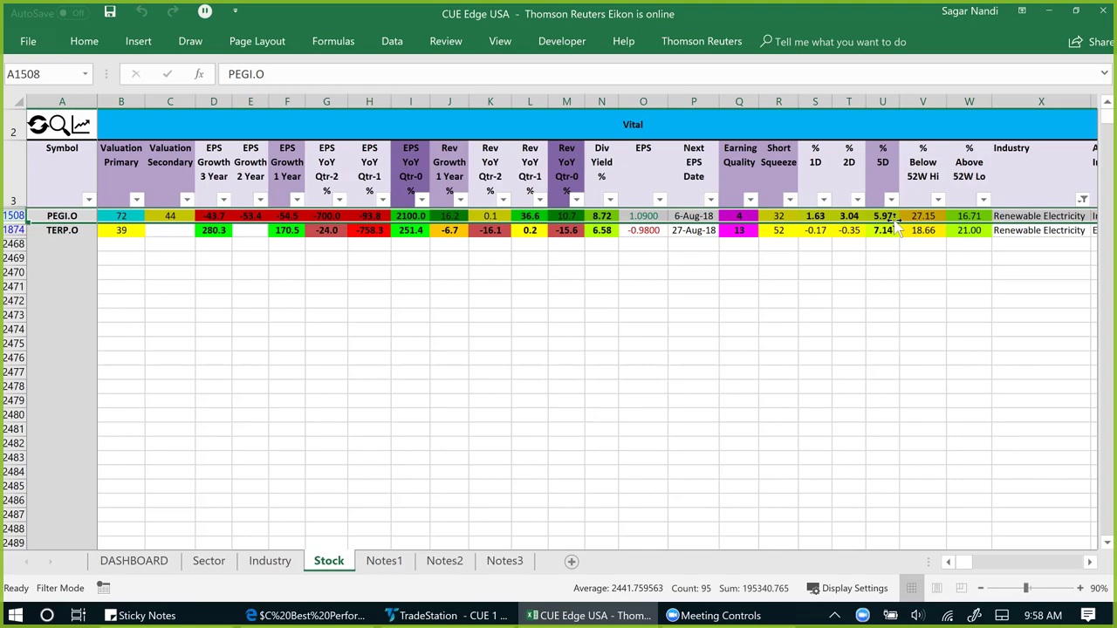
Switch to TradeStation and mark the PEGI daily chart's rising support, breakout level, upper band and latest candle with arrows.
{"action": "left_click", "coordinate": [445, 616]}
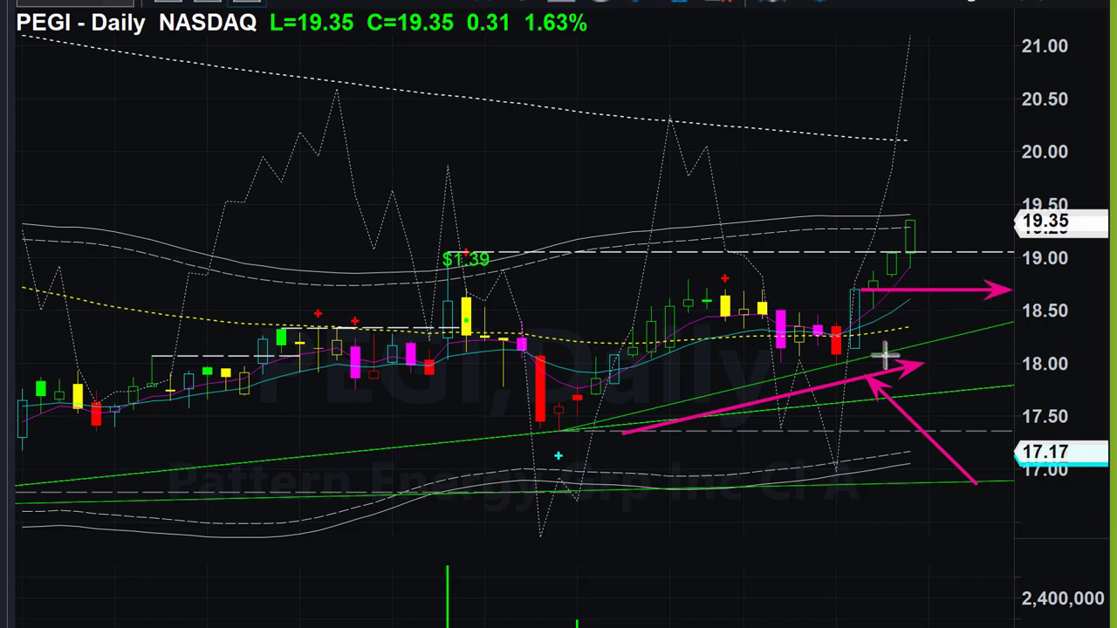
{"action": "left_click_drag", "start_coordinate": [836, 378], "coordinate": [981, 383]}
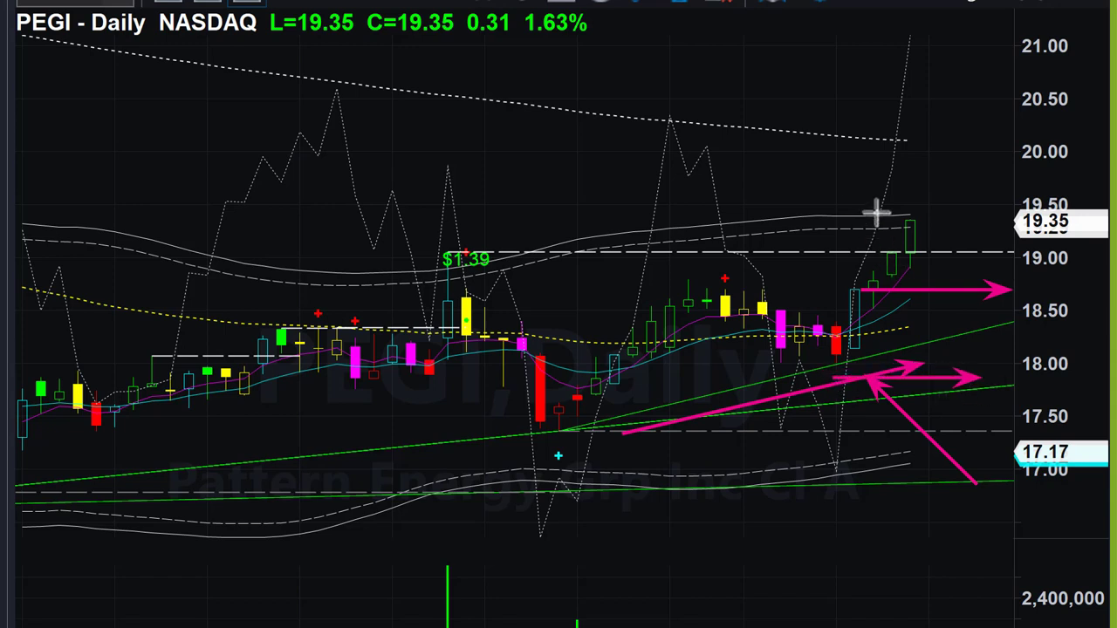
{"action": "left_click_drag", "start_coordinate": [870, 224], "coordinate": [967, 216]}
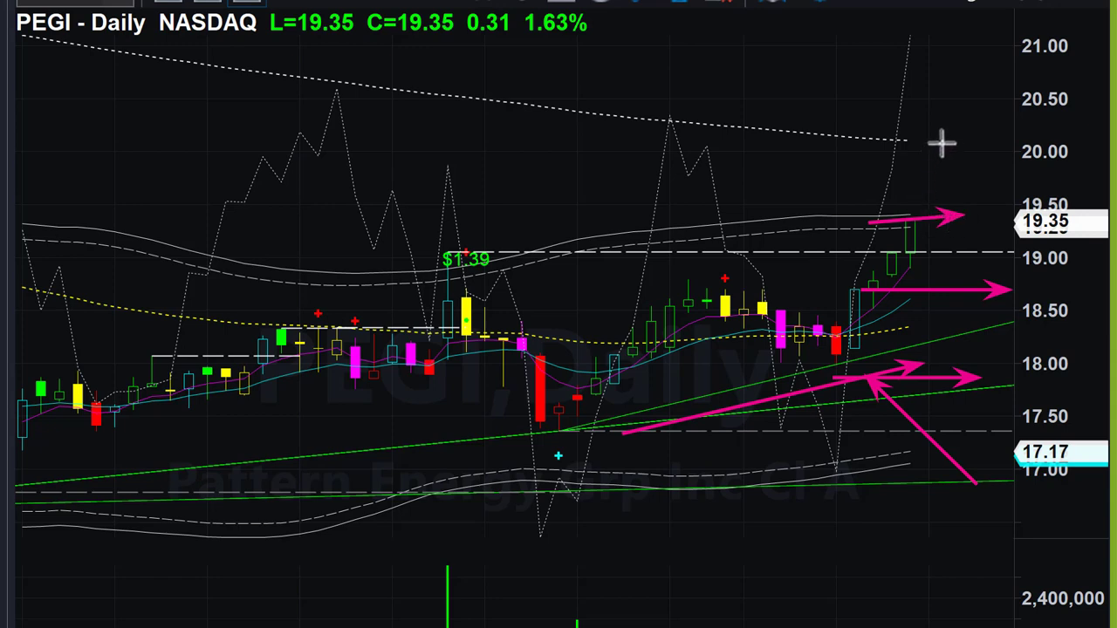
{"action": "left_click_drag", "start_coordinate": [940, 144], "coordinate": [919, 199]}
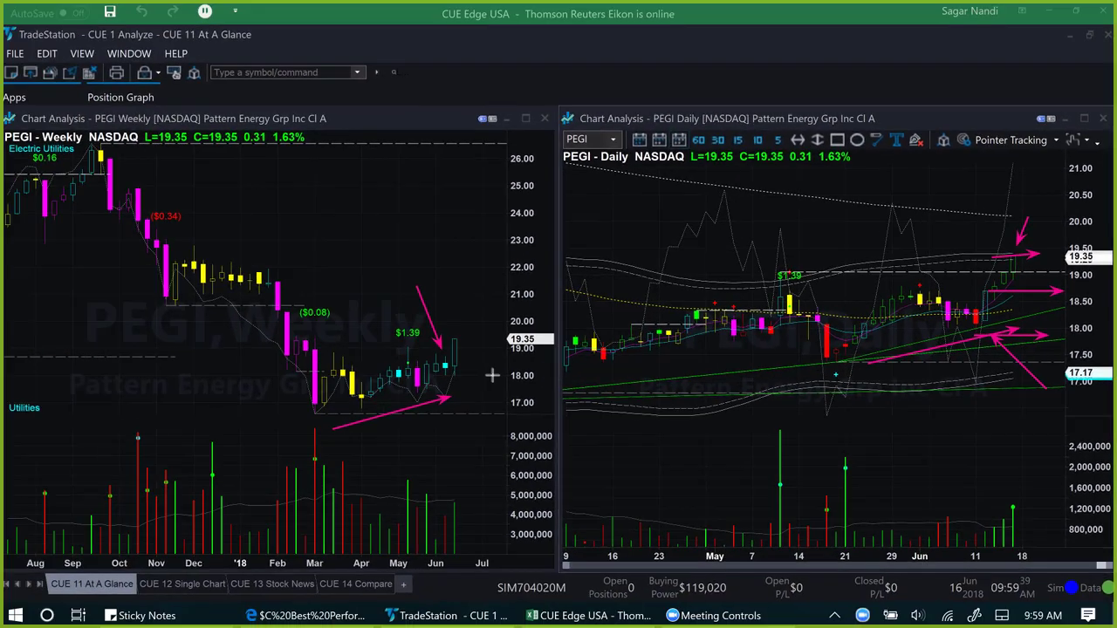
Mark PEGI's upward move on the weekly and daily charts with arrows and clear all the annotations.
{"action": "left_click_drag", "start_coordinate": [488, 331], "coordinate": [485, 334]}
{"action": "left_click_drag", "start_coordinate": [993, 315], "coordinate": [1051, 250]}
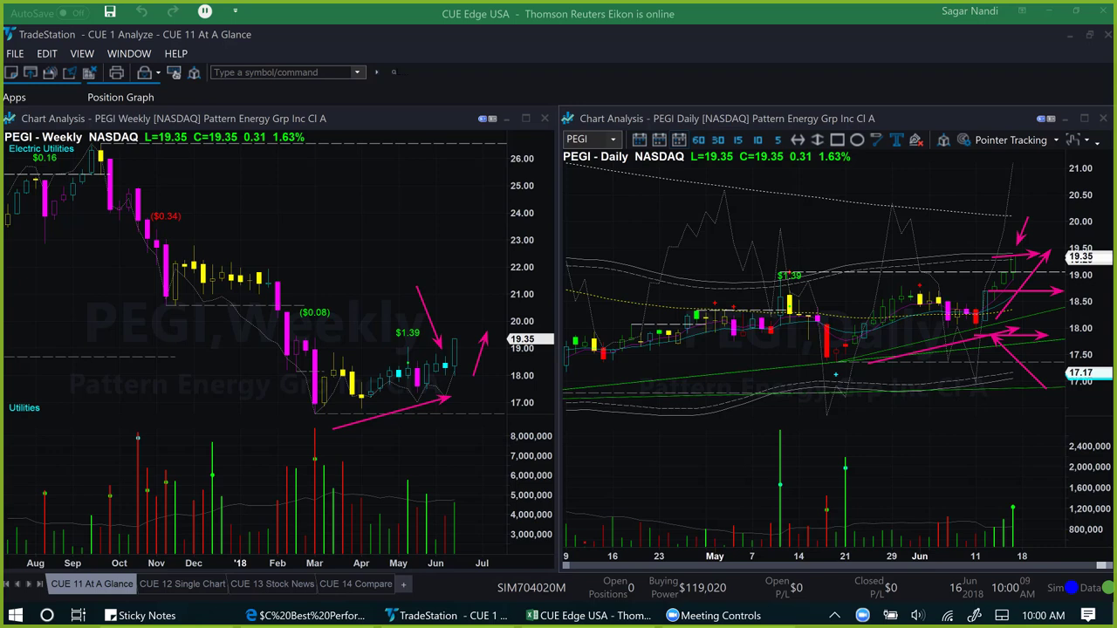
{"action": "key", "text": "Escape"}
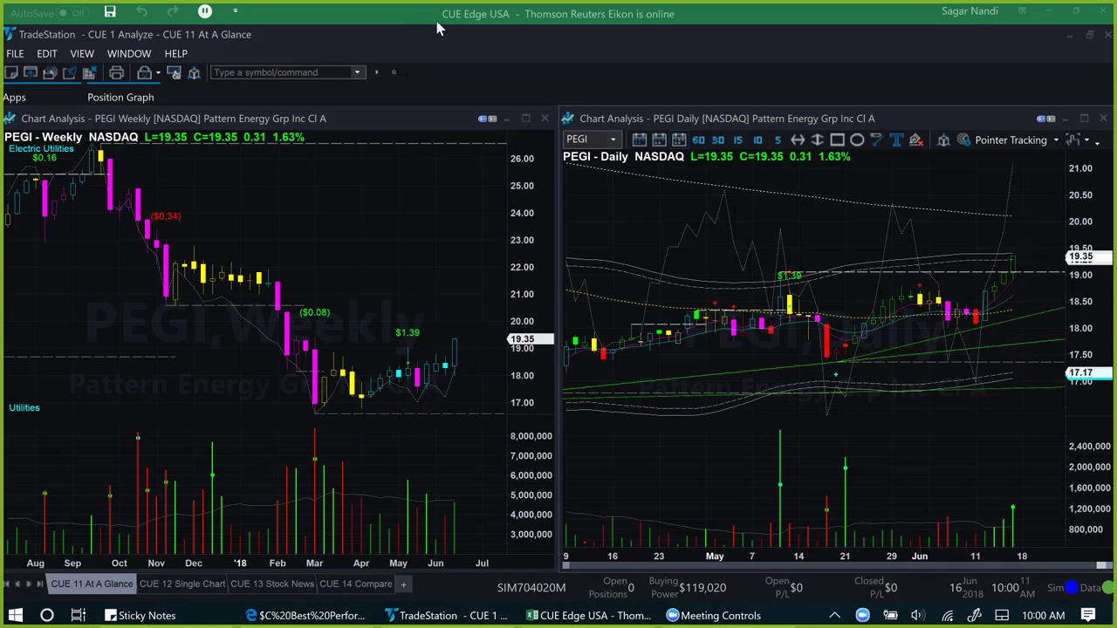
Check the industries chart's HOG note in the browser, switch to TradeStation and mark the HOG weekly chart's base, second low and rebound with arrows.
{"action": "key", "text": "alt+Tab"}
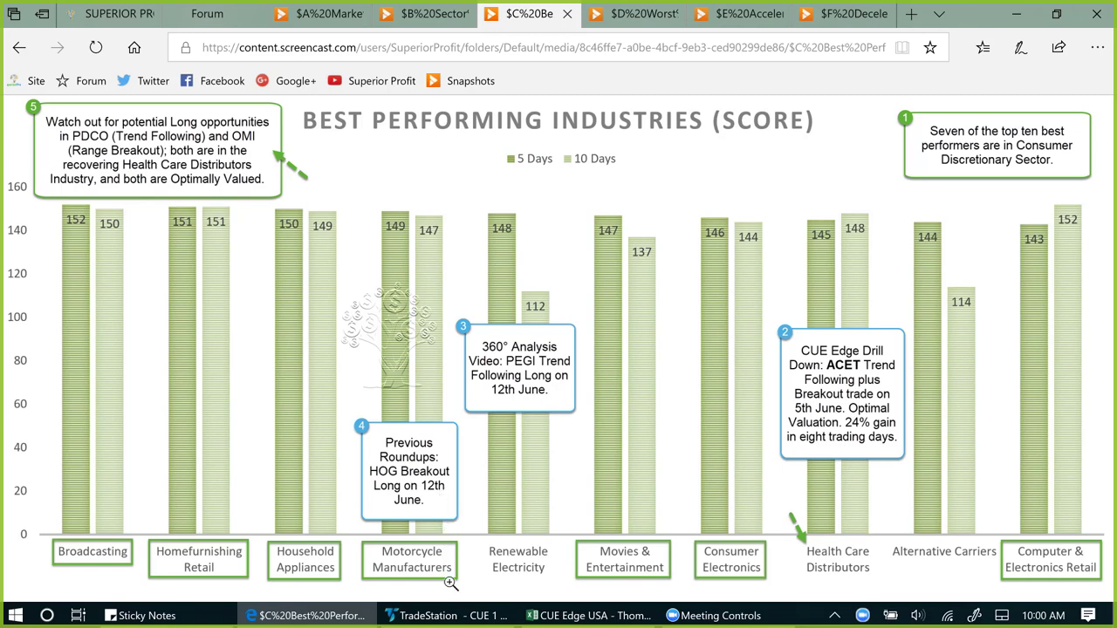
{"action": "left_click", "coordinate": [449, 616]}
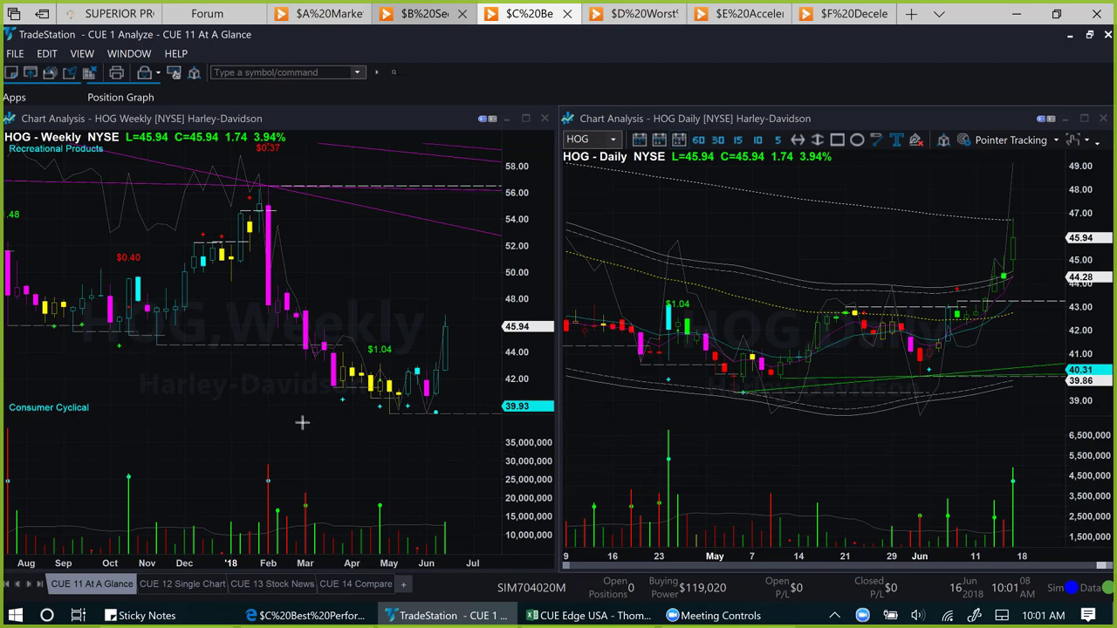
{"action": "left_click_drag", "start_coordinate": [315, 418], "coordinate": [408, 417]}
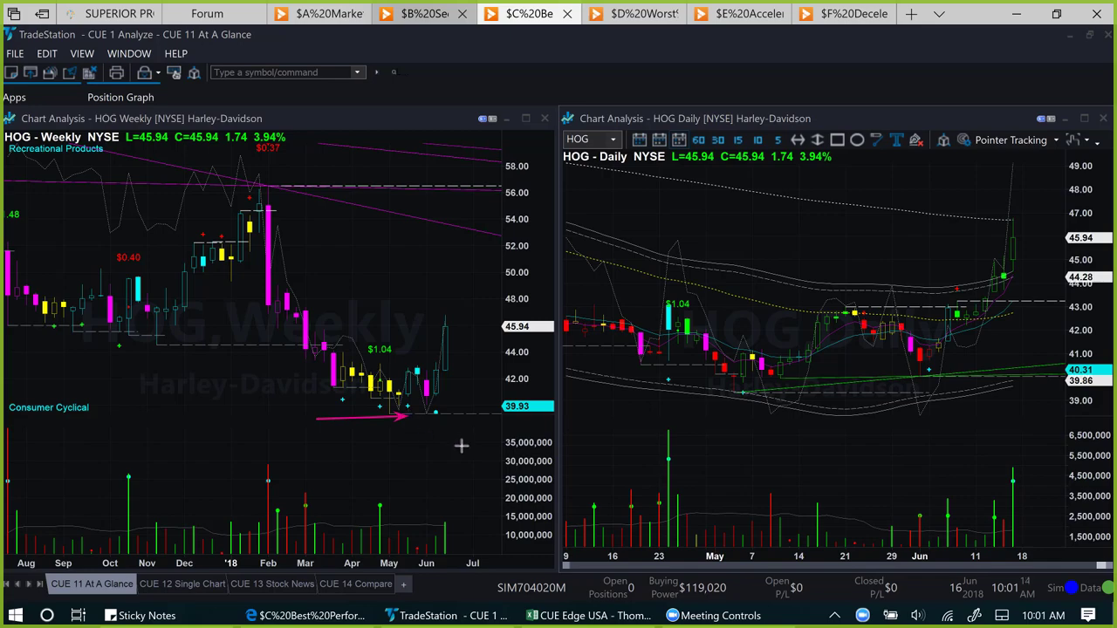
{"action": "left_click_drag", "start_coordinate": [462, 445], "coordinate": [437, 421]}
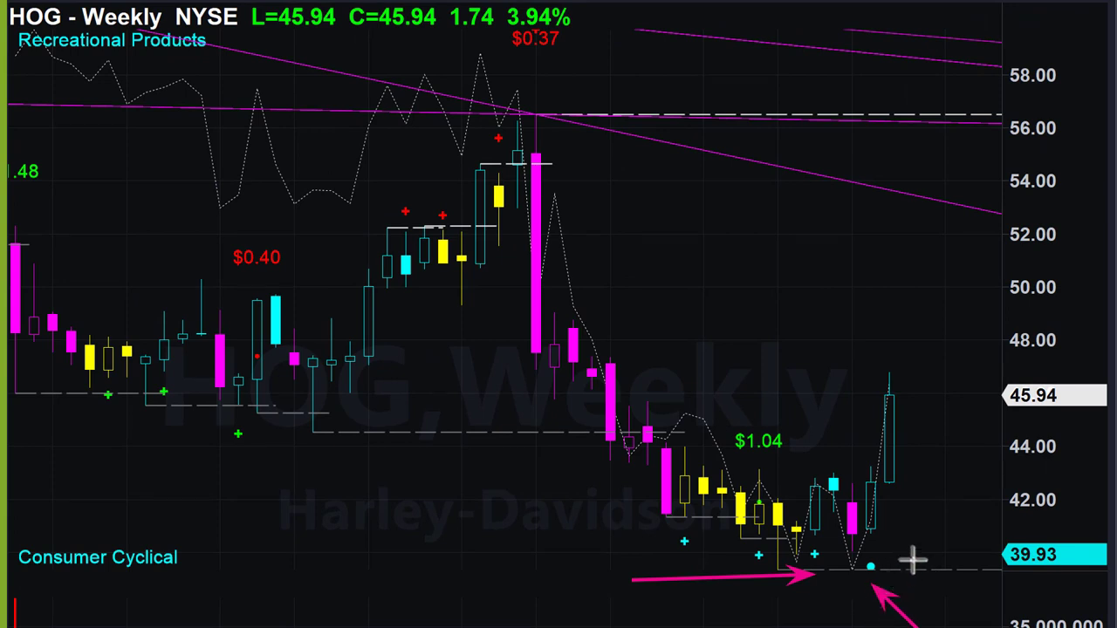
{"action": "left_click_drag", "start_coordinate": [895, 539], "coordinate": [911, 516]}
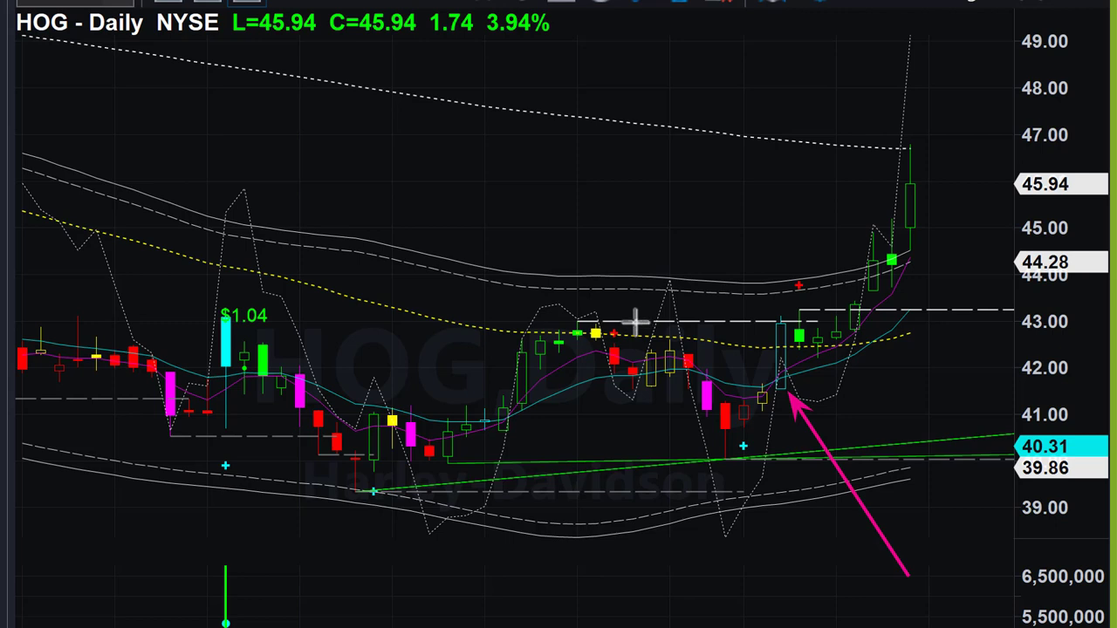
Mark the HOG daily chart's resistance near 43.00, first breakout candle, short consolidation and second breakout with arrows.
{"action": "left_click_drag", "start_coordinate": [634, 321], "coordinate": [740, 322]}
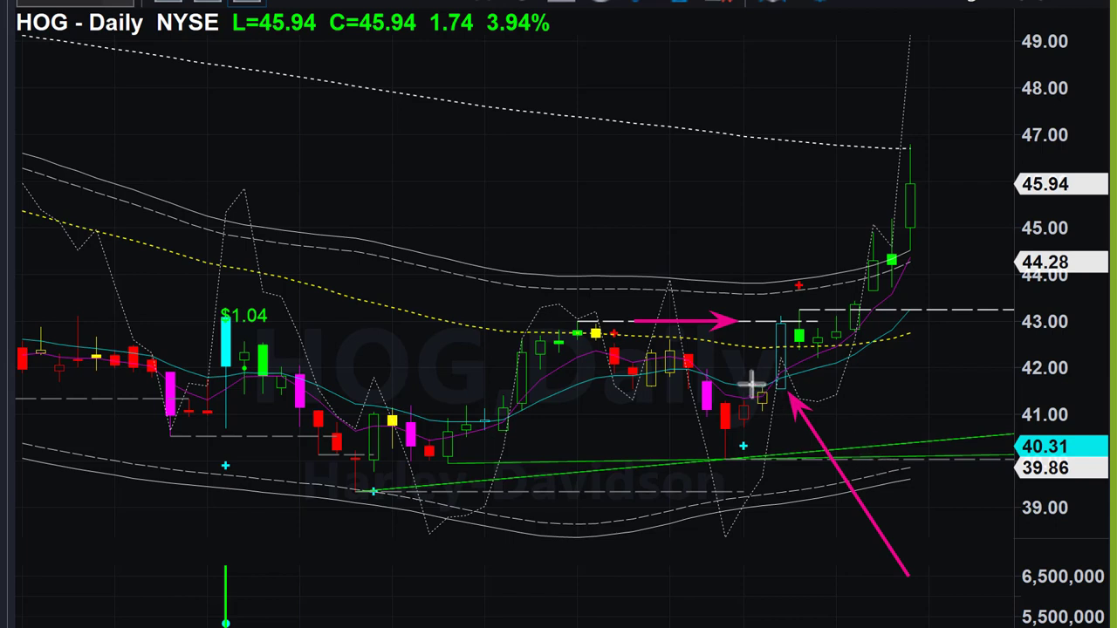
{"action": "left_click_drag", "start_coordinate": [723, 257], "coordinate": [773, 310]}
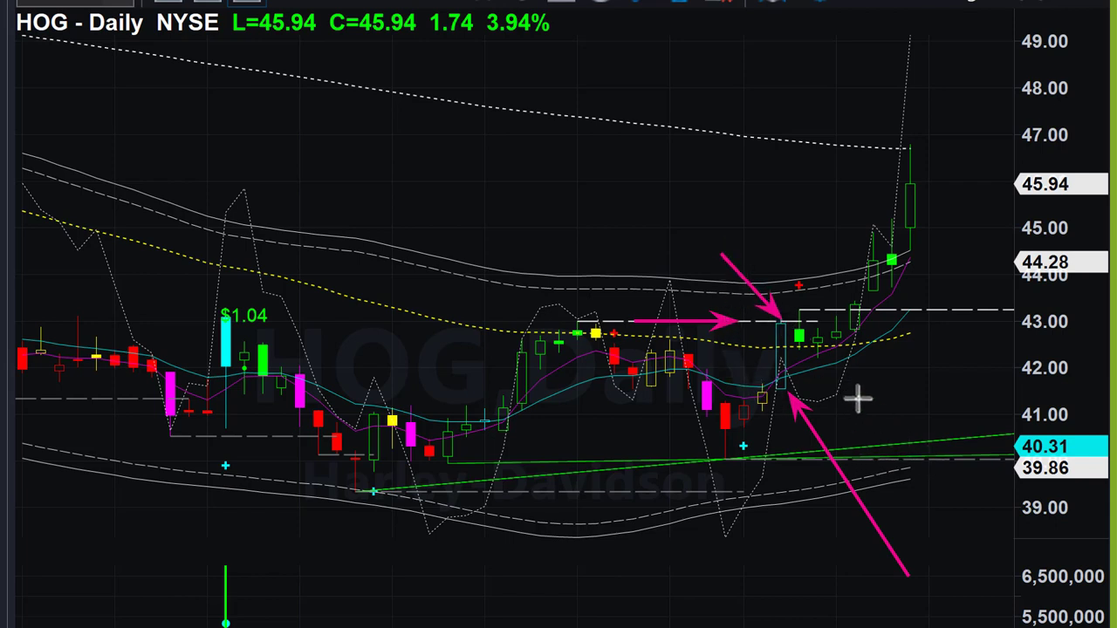
{"action": "left_click_drag", "start_coordinate": [791, 374], "coordinate": [820, 364]}
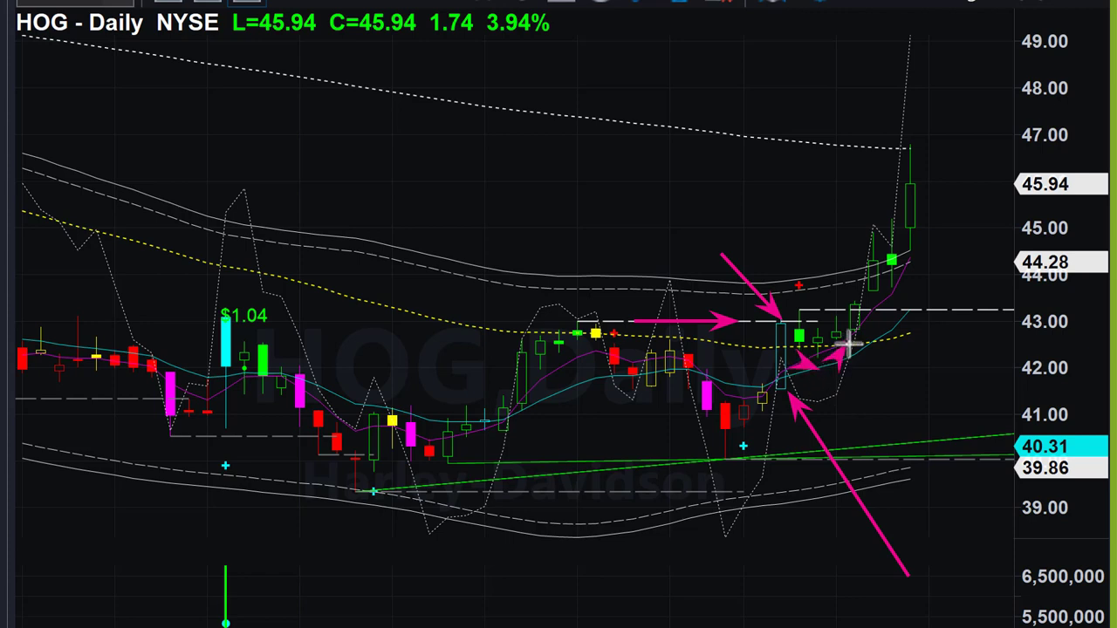
{"action": "left_click_drag", "start_coordinate": [927, 399], "coordinate": [868, 346]}
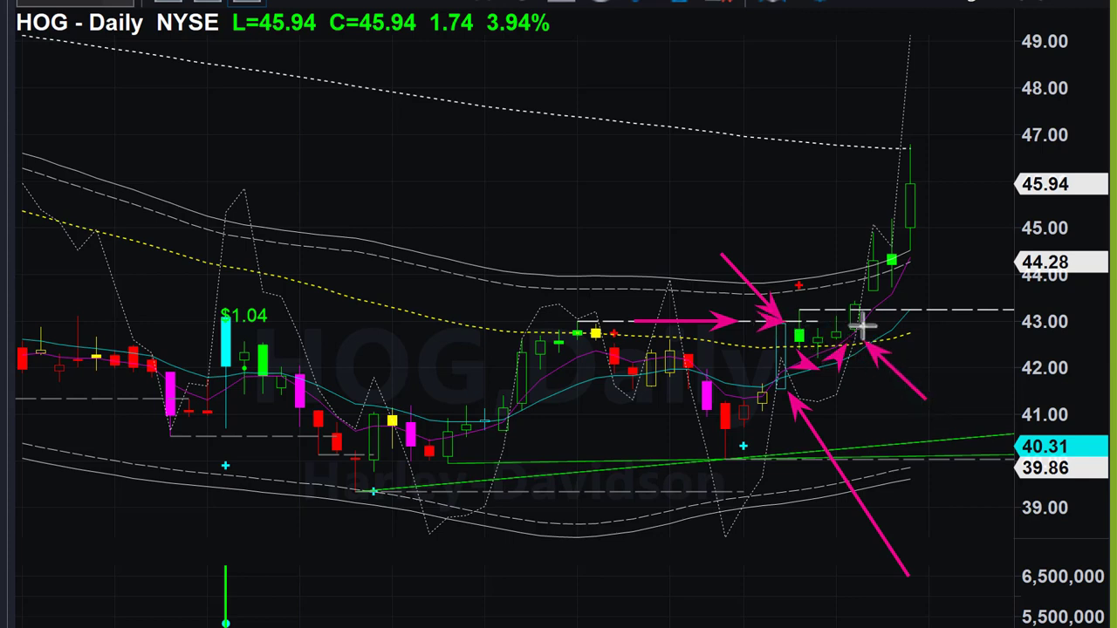
{"action": "left_click_drag", "start_coordinate": [779, 321], "coordinate": [938, 311]}
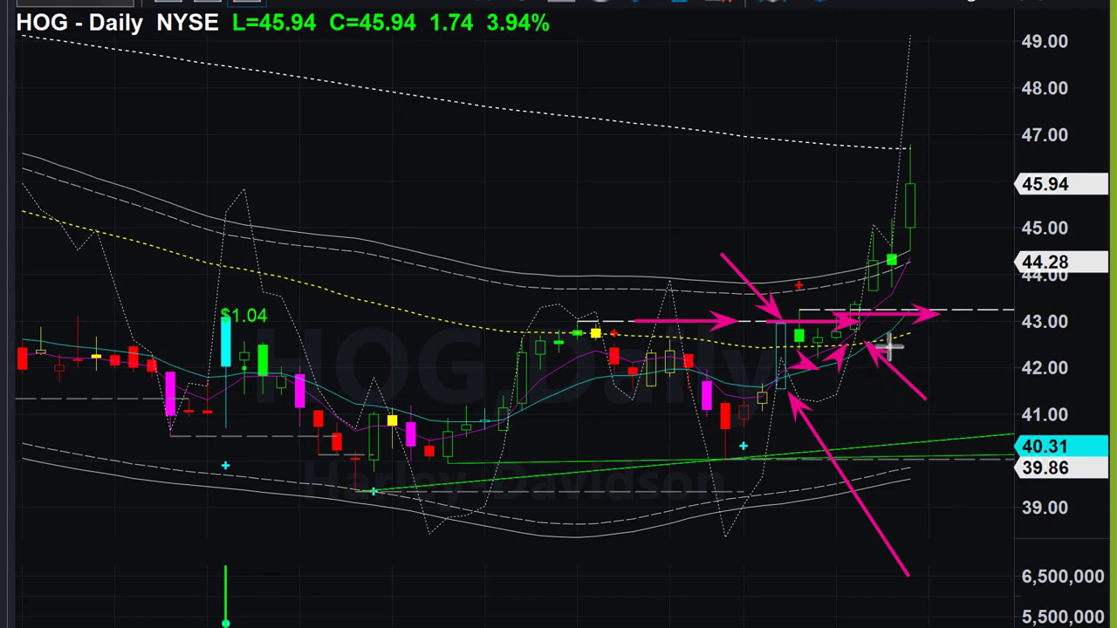
{"action": "left_click_drag", "start_coordinate": [888, 347], "coordinate": [930, 315]}
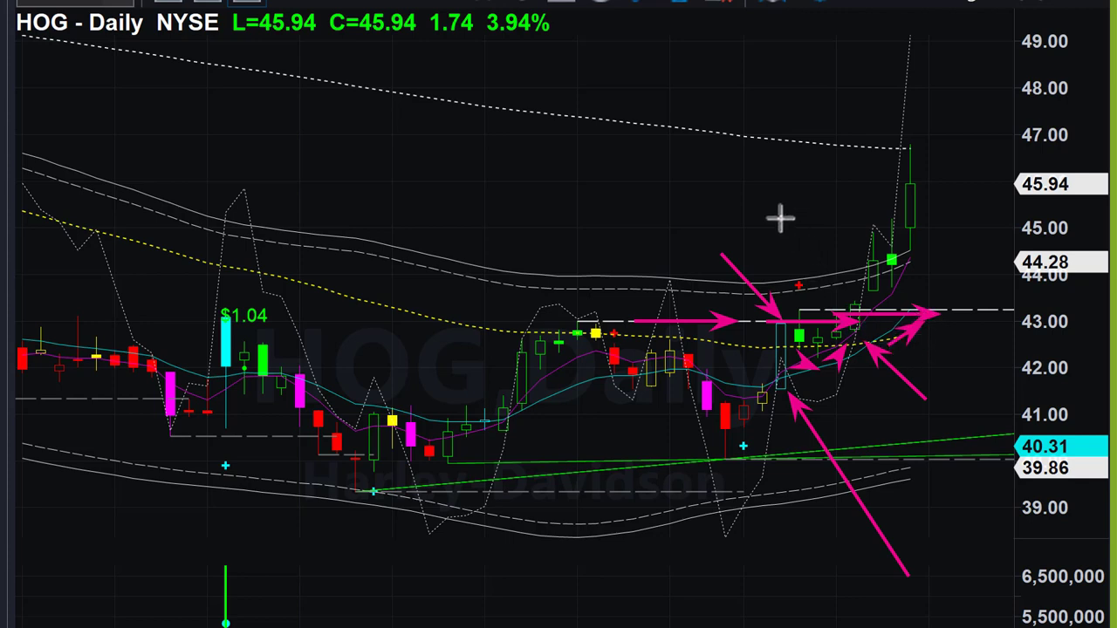
Draw arrows below the HOG daily price showing the initial decline and the rising lows that follow.
{"action": "left_click_drag", "start_coordinate": [7, 435], "coordinate": [246, 496]}
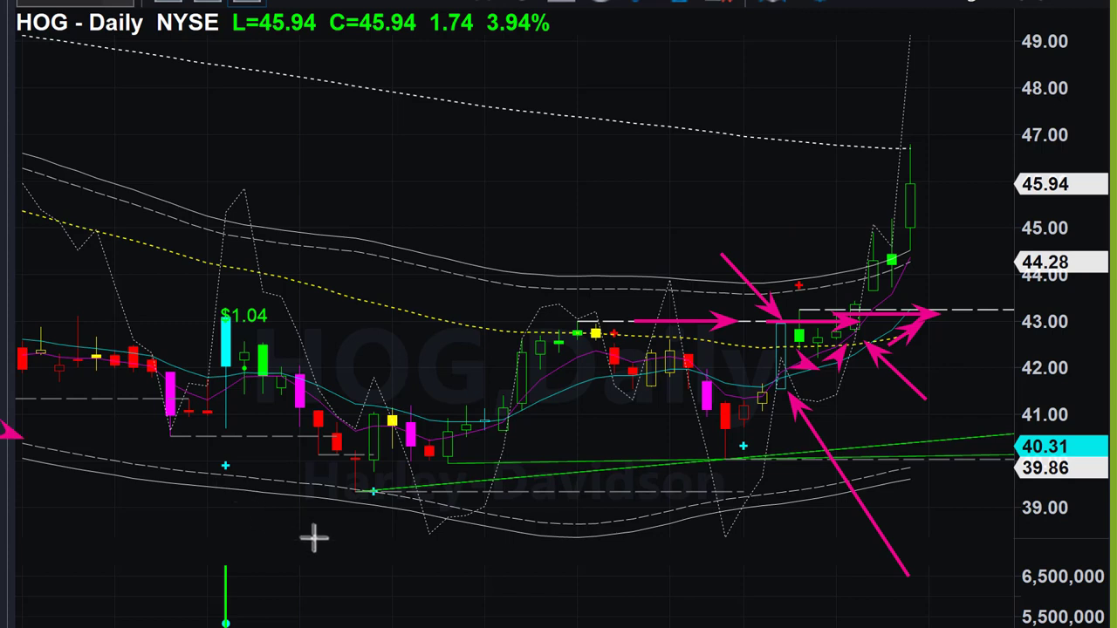
{"action": "left_click_drag", "start_coordinate": [420, 525], "coordinate": [493, 515]}
{"action": "left_click_drag", "start_coordinate": [564, 513], "coordinate": [689, 493]}
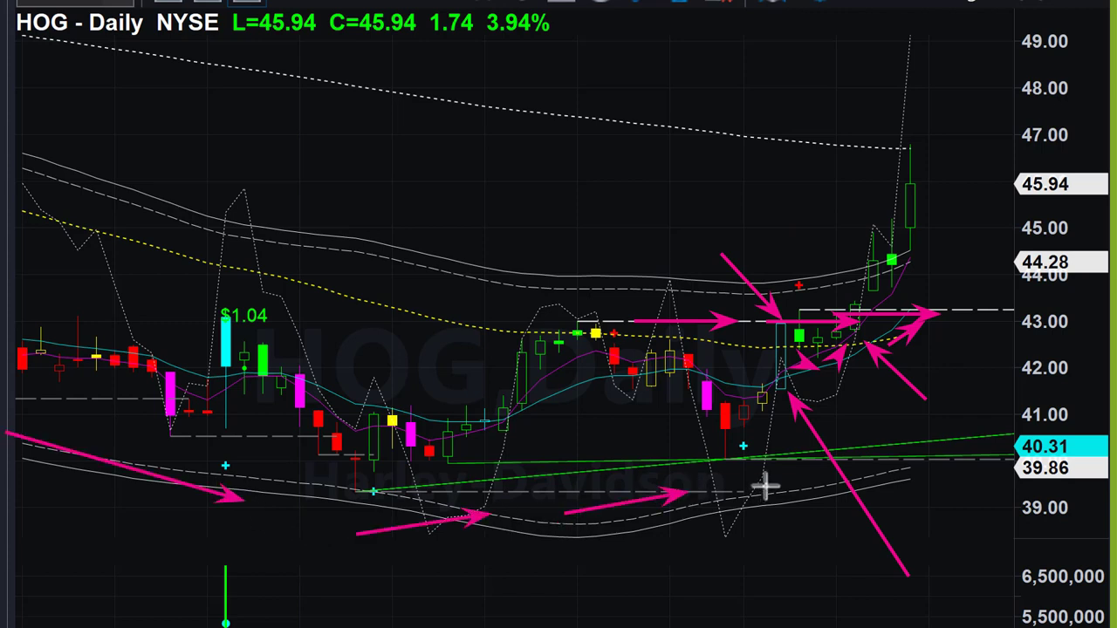
Mark HOG's daily breakout candle and trace the decline, flattening and accelerating rise below the price with arrows.
{"action": "left_click_drag", "start_coordinate": [885, 430], "coordinate": [972, 343]}
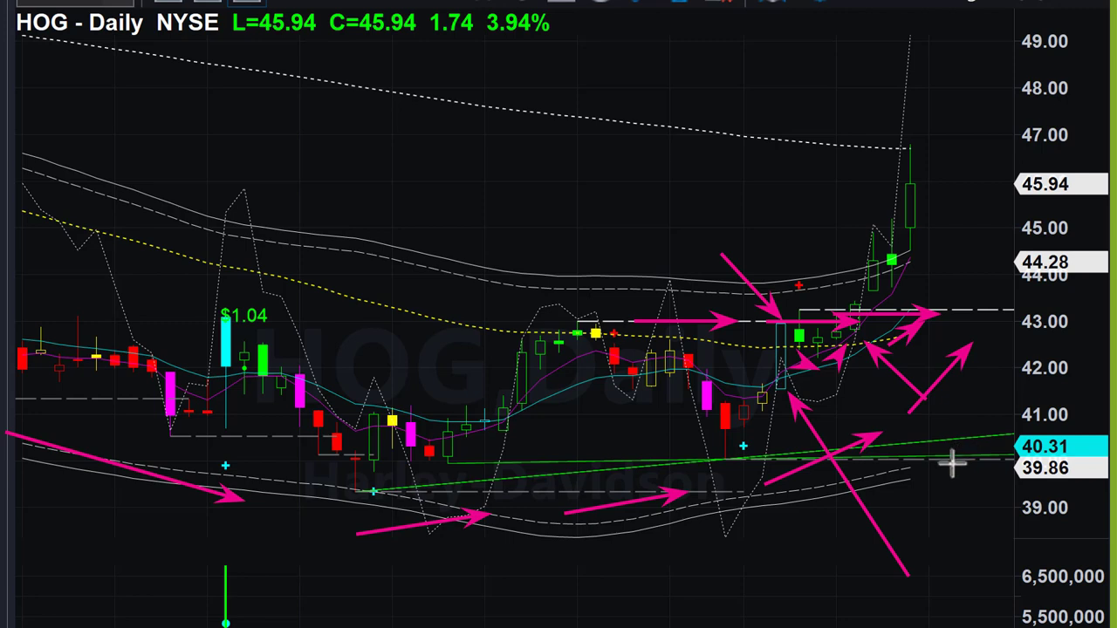
{"action": "left_click_drag", "start_coordinate": [788, 227], "coordinate": [848, 294]}
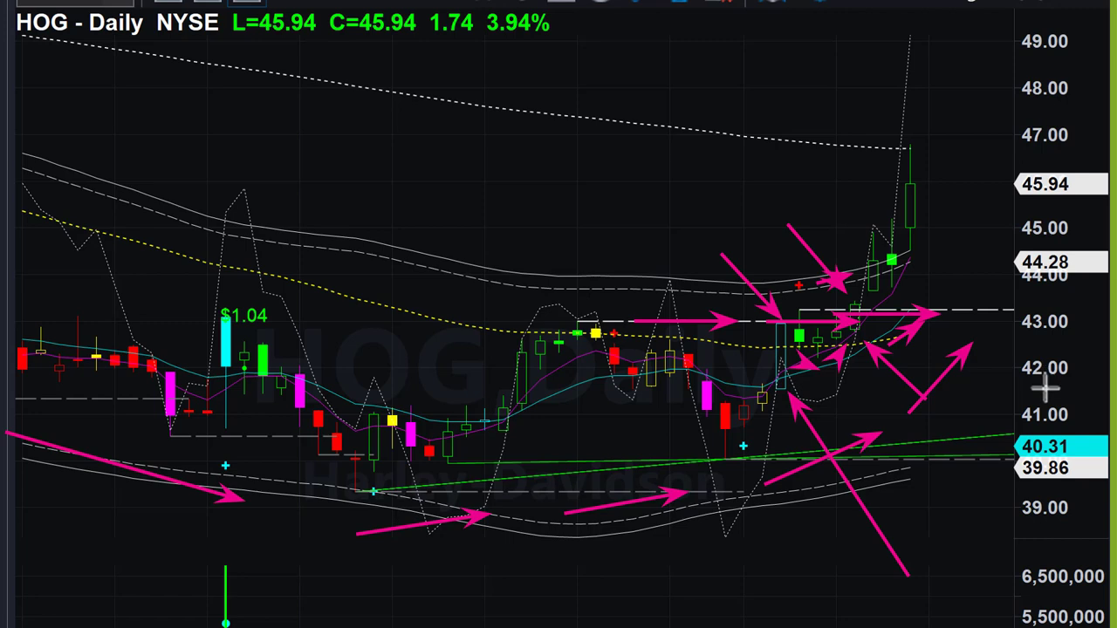
{"action": "left_click_drag", "start_coordinate": [150, 506], "coordinate": [259, 541]}
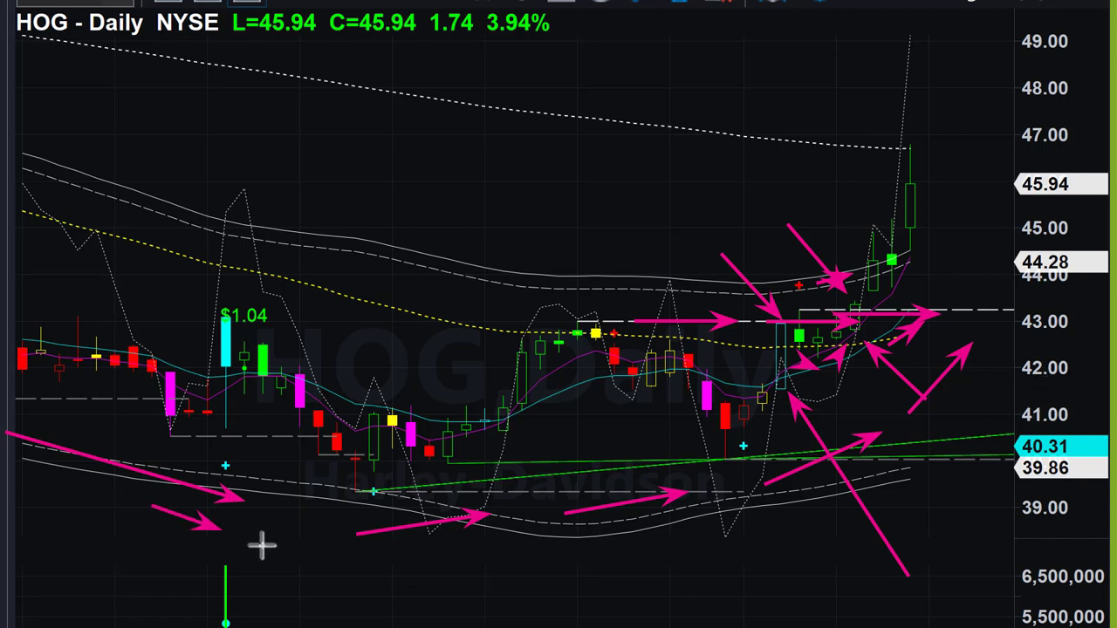
{"action": "left_click_drag", "start_coordinate": [433, 560], "coordinate": [546, 552]}
{"action": "left_click_drag", "start_coordinate": [681, 555], "coordinate": [835, 526]}
{"action": "left_click_drag", "start_coordinate": [895, 493], "coordinate": [958, 435]}
{"action": "left_click_drag", "start_coordinate": [982, 380], "coordinate": [1000, 353]}
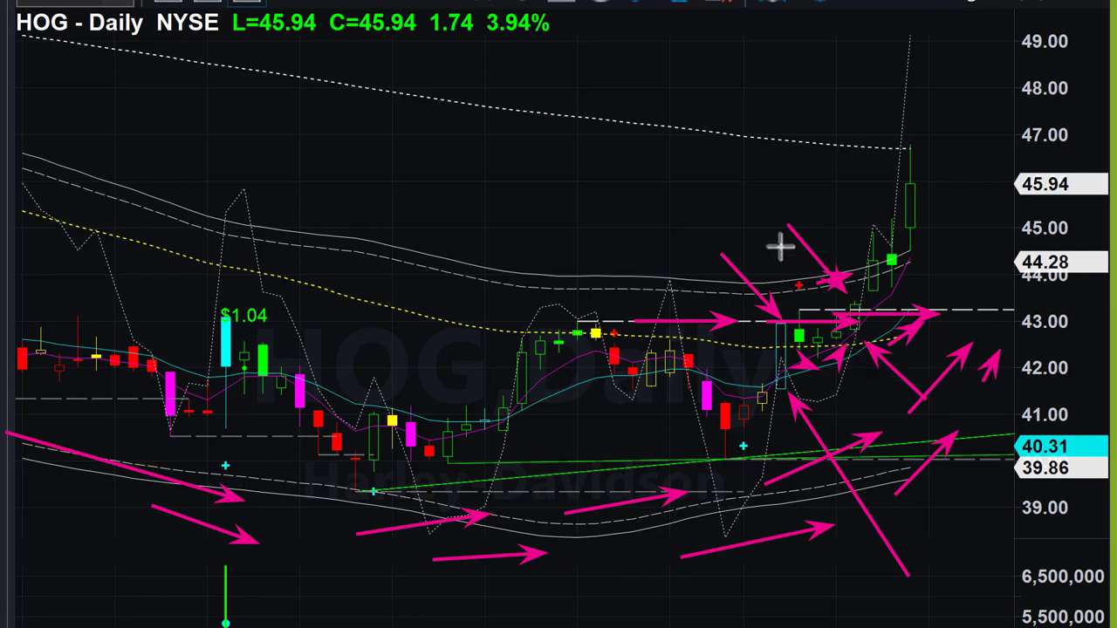
{"action": "left_click_drag", "start_coordinate": [779, 247], "coordinate": [822, 273]}
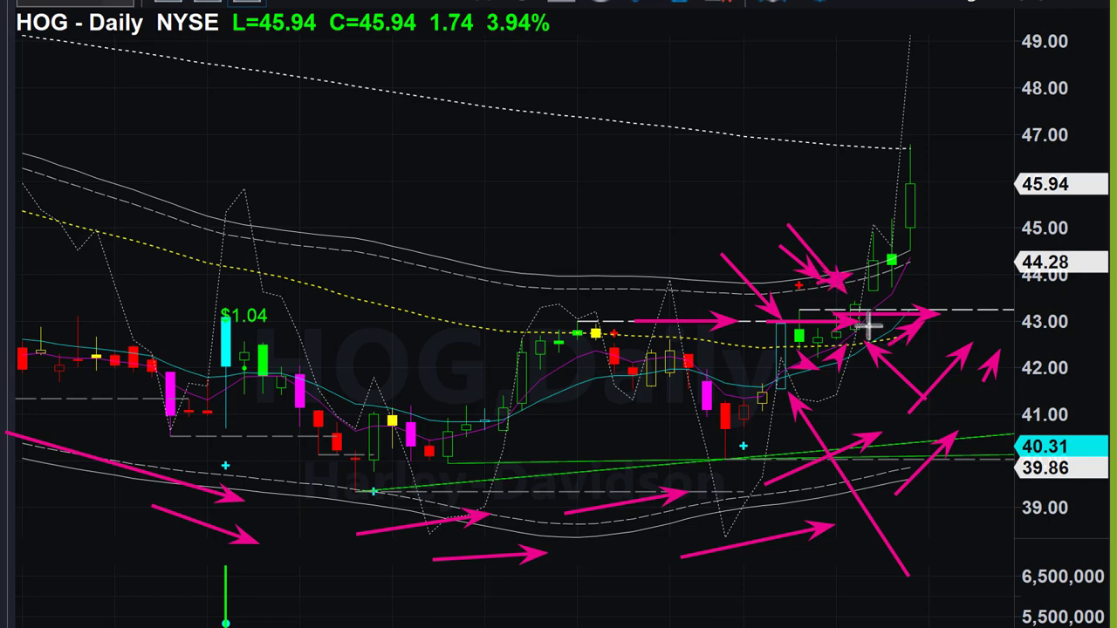
Mark HOG's daily levels near 43.40, 41.50 and 46.60 and the distances between them with arrows, and clear all the annotations.
{"action": "left_click_drag", "start_coordinate": [856, 301], "coordinate": [1001, 316]}
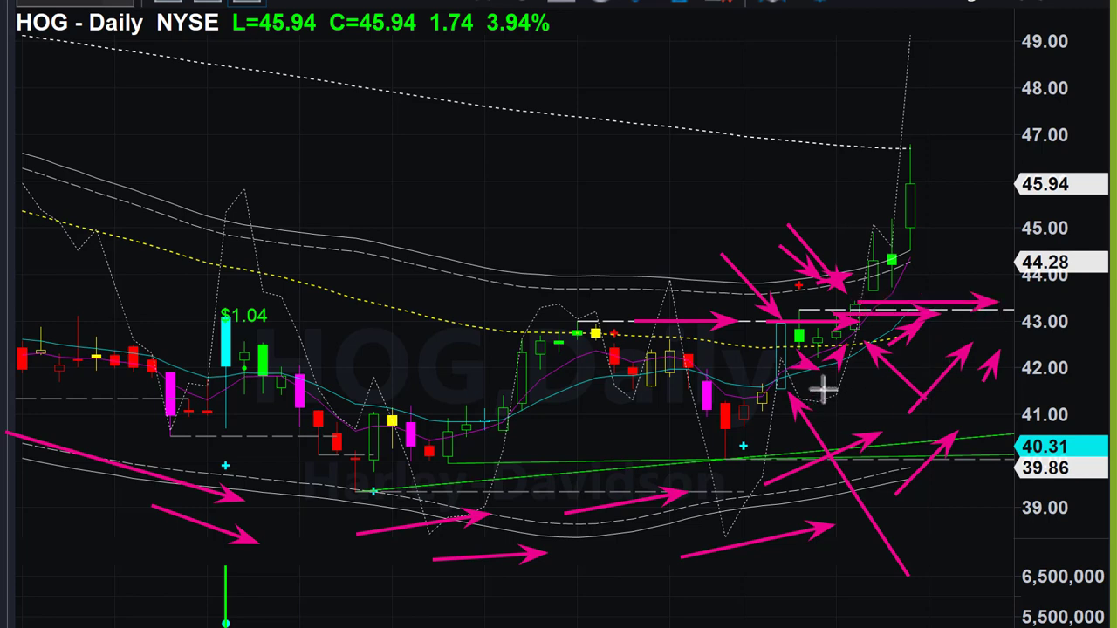
{"action": "left_click_drag", "start_coordinate": [822, 393], "coordinate": [1066, 393]}
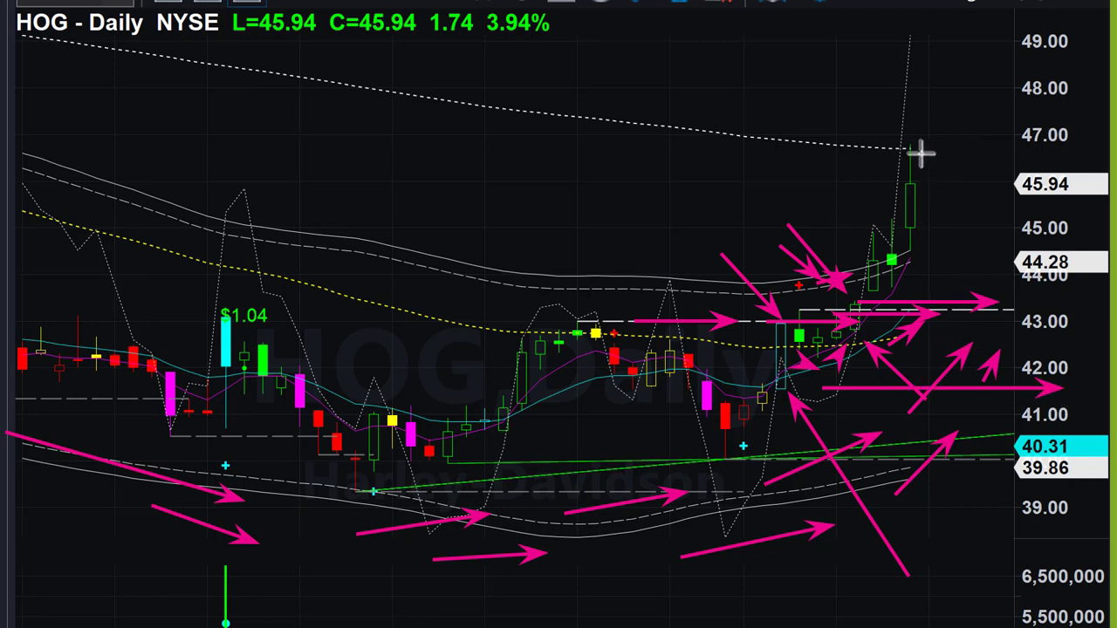
{"action": "left_click_drag", "start_coordinate": [922, 155], "coordinate": [1051, 153]}
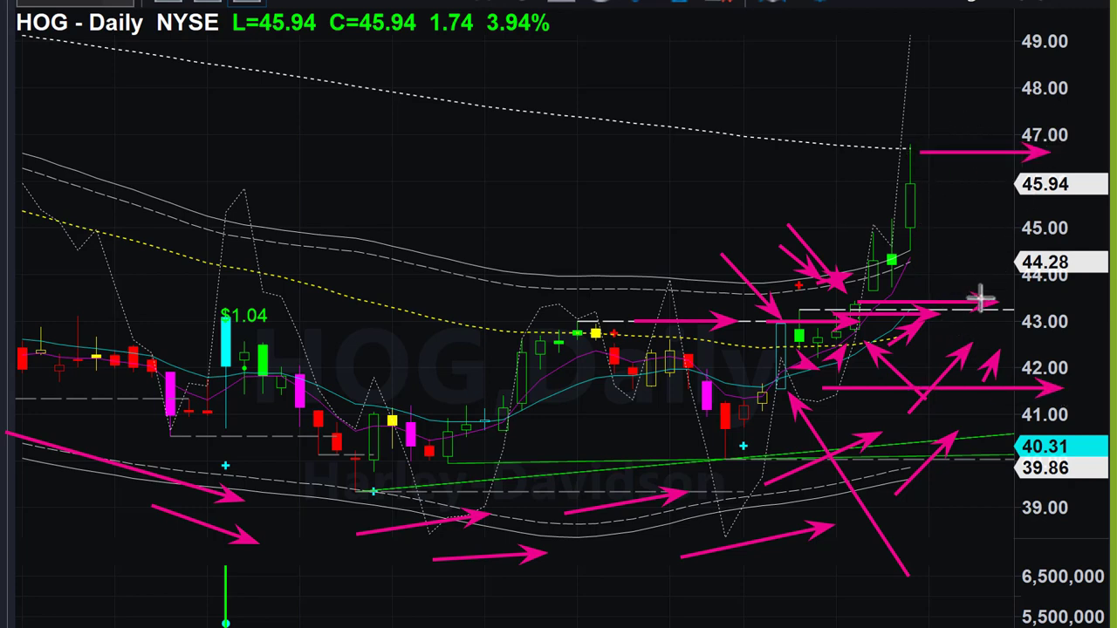
{"action": "left_click_drag", "start_coordinate": [979, 301], "coordinate": [979, 155]}
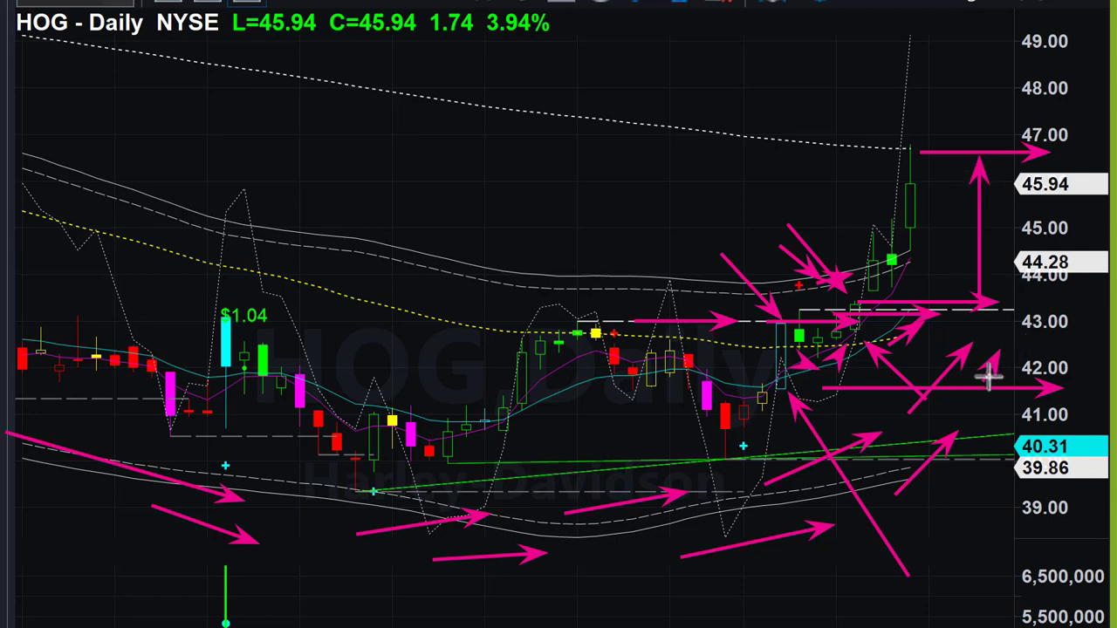
{"action": "left_click_drag", "start_coordinate": [989, 376], "coordinate": [986, 314]}
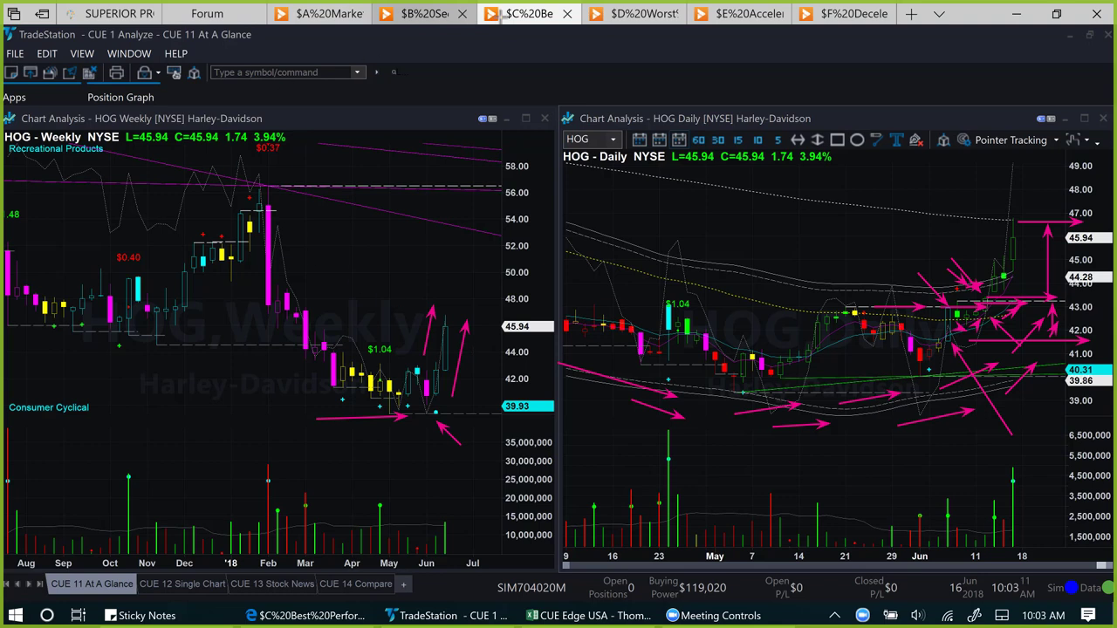
{"action": "key", "text": "Escape"}
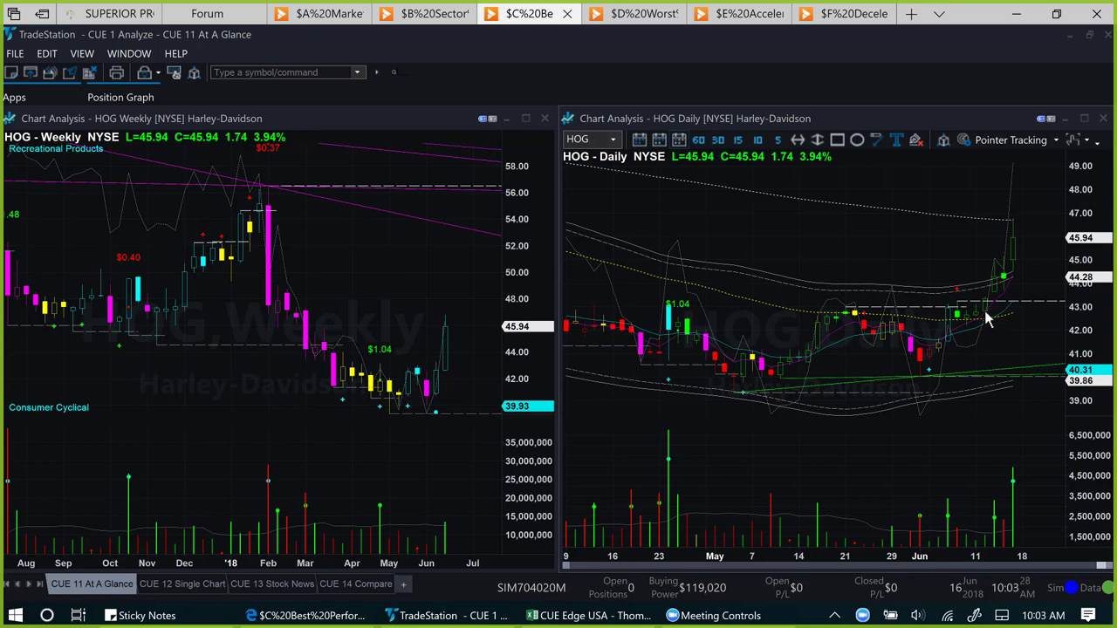
Check the PDCO and OMI note in the browser, switch to the CUE Edge USA workbook and drill down to Health Care Distributors stocks.
{"action": "left_click", "coordinate": [295, 616]}
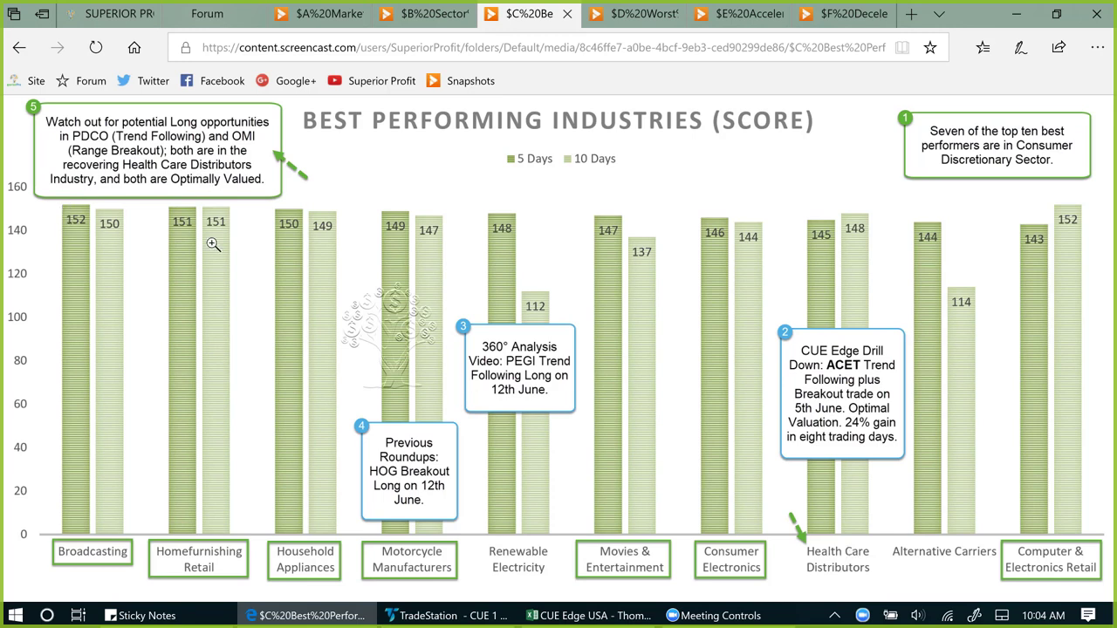
{"action": "left_click", "coordinate": [589, 615]}
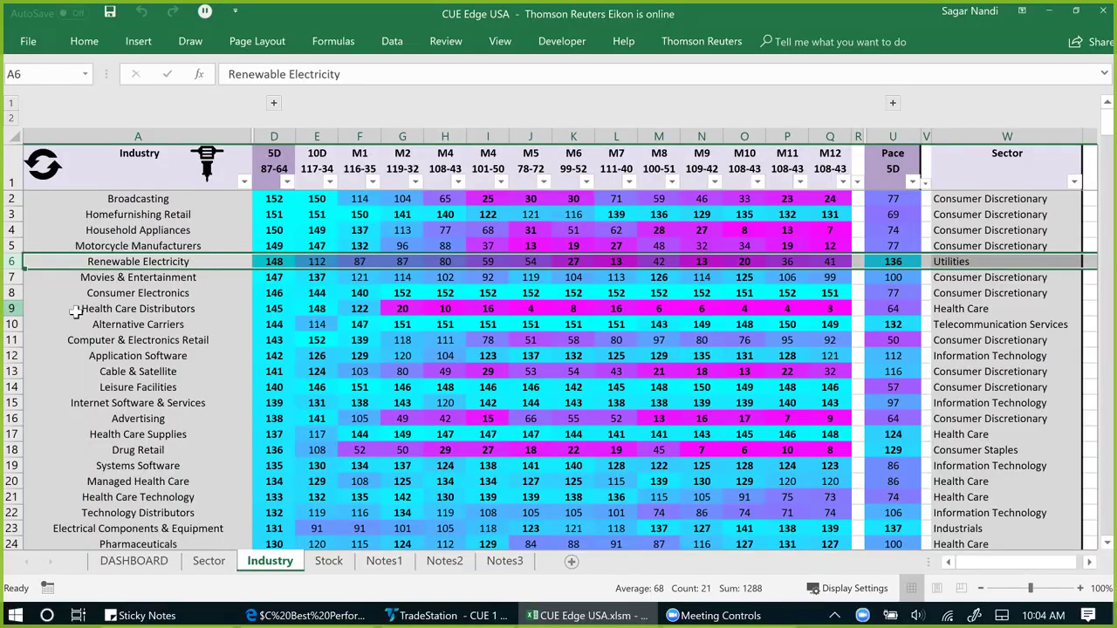
{"action": "left_click", "coordinate": [76, 312]}
{"action": "left_click", "coordinate": [194, 311]}
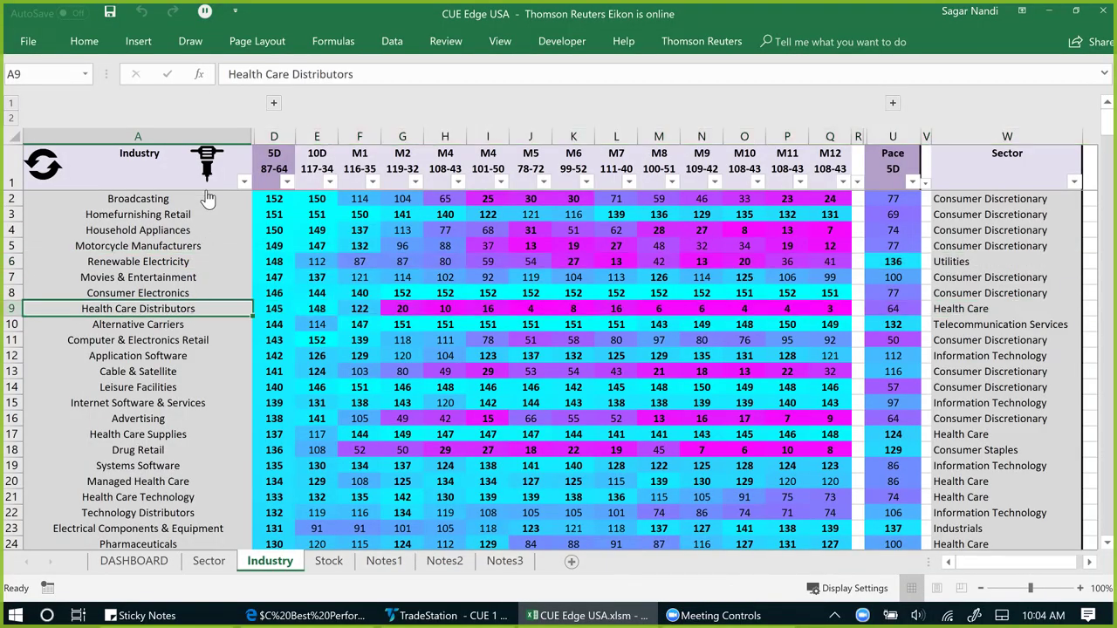
{"action": "left_click", "coordinate": [208, 164]}
{"action": "left_click", "coordinate": [320, 563]}
Select the OMI and PDCO.O rows together in the stock list and switch to TradeStation.
{"action": "left_click", "coordinate": [15, 301]}
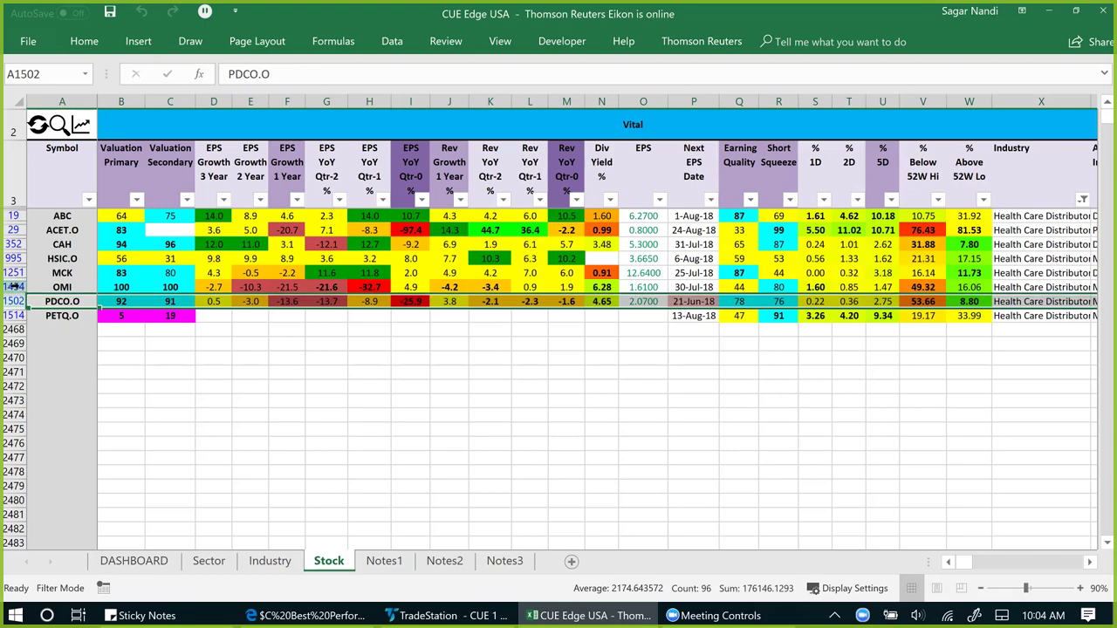
{"action": "left_click", "coordinate": [13, 287], "text": "shift"}
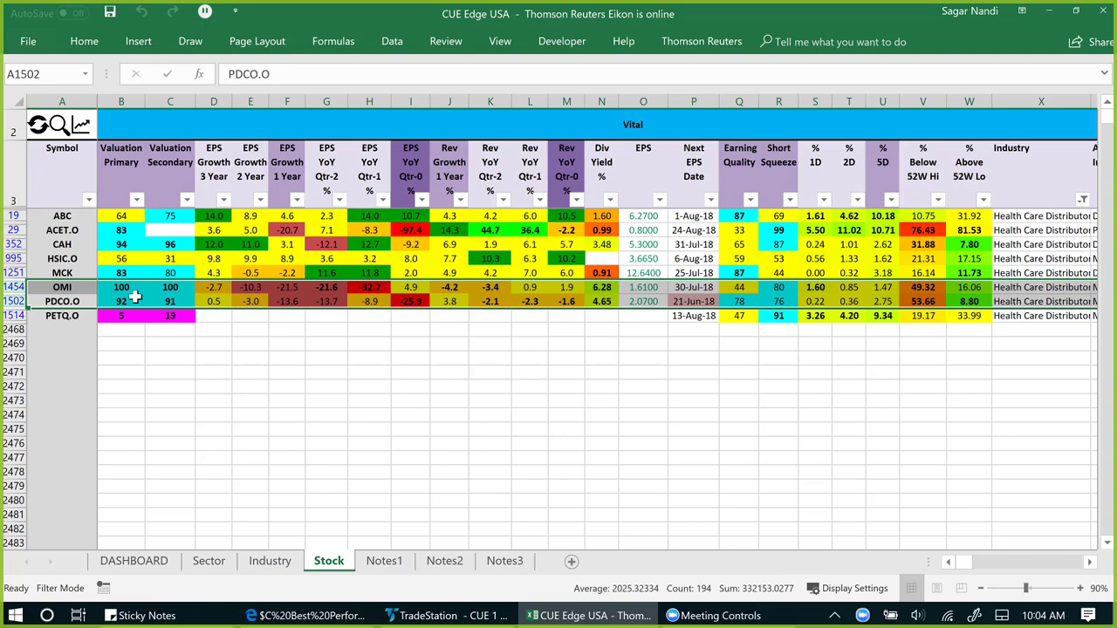
{"action": "left_click", "coordinate": [135, 296]}
{"action": "key", "text": "alt+Tab"}
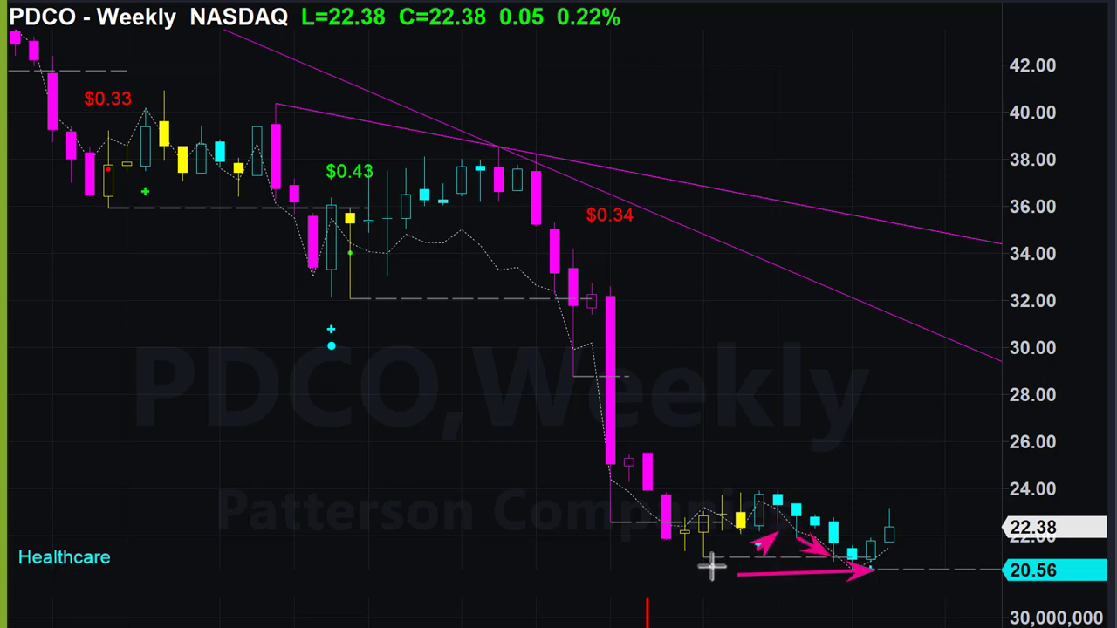
Mark PDCO's rise from the low on the weekly chart and its rally, resistance and short consolidation on the daily chart with arrows.
{"action": "mouse_move", "coordinate": [714, 565]}
{"action": "left_mouse_down"}
{"action": "mouse_move", "coordinate": [815, 565]}
{"action": "mouse_move", "coordinate": [848, 596]}
{"action": "mouse_move", "coordinate": [912, 573]}
{"action": "mouse_move", "coordinate": [934, 502]}
{"action": "left_mouse_up"}
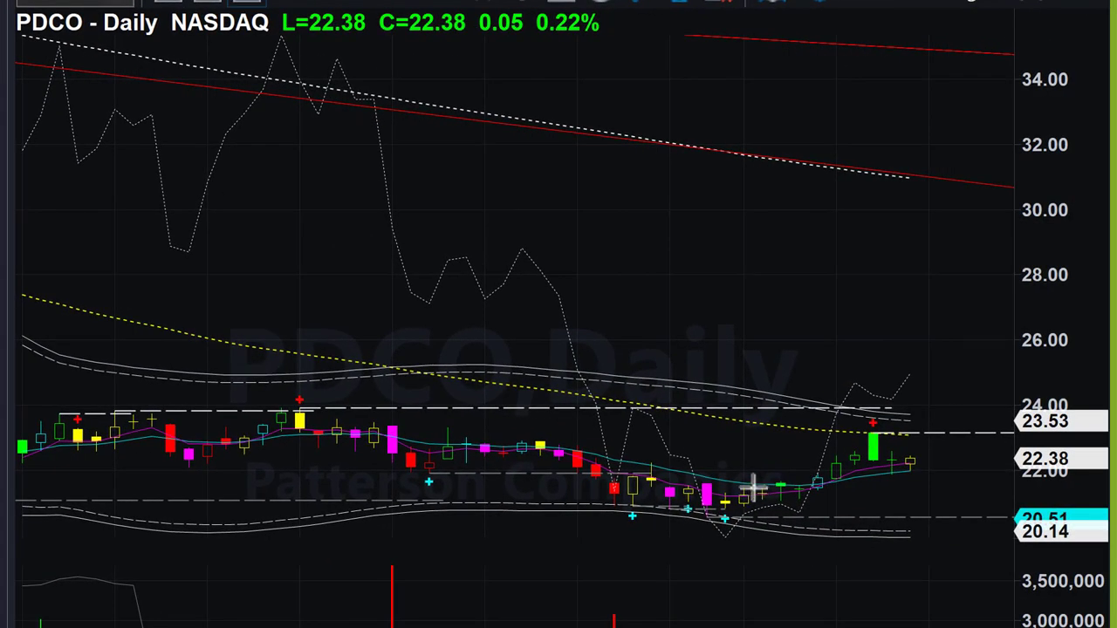
{"action": "left_click_drag", "start_coordinate": [743, 483], "coordinate": [771, 473]}
{"action": "left_click_drag", "start_coordinate": [862, 425], "coordinate": [864, 426]}
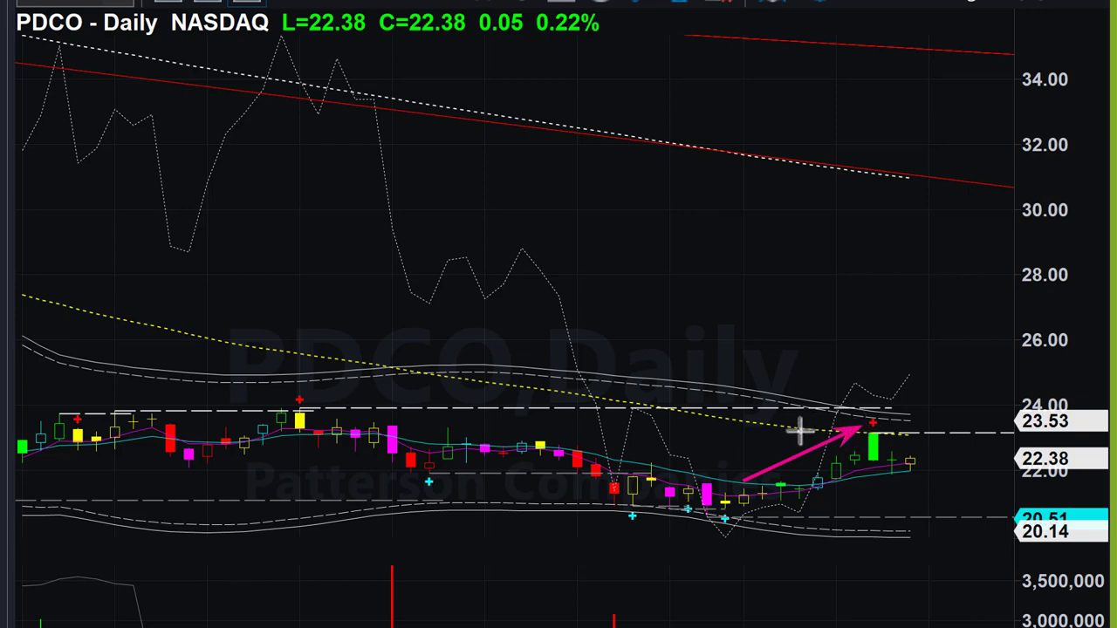
{"action": "left_click_drag", "start_coordinate": [768, 429], "coordinate": [808, 425]}
{"action": "mouse_move", "coordinate": [862, 471]}
{"action": "left_mouse_down"}
{"action": "mouse_move", "coordinate": [894, 489]}
{"action": "mouse_move", "coordinate": [935, 466]}
{"action": "left_mouse_up"}
{"action": "left_click_drag", "start_coordinate": [960, 422], "coordinate": [960, 422]}
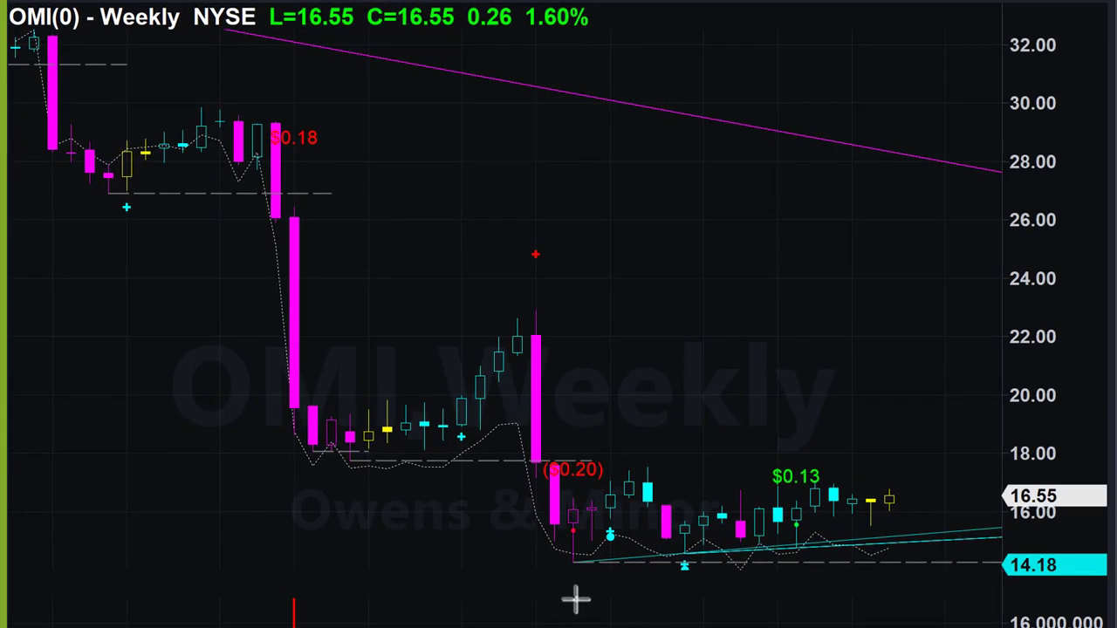
Mark the OMI weekly chart's base, first low near 14.20 and rising support with arrows.
{"action": "mouse_move", "coordinate": [575, 599]}
{"action": "left_mouse_down"}
{"action": "mouse_move", "coordinate": [794, 598]}
{"action": "mouse_move", "coordinate": [866, 583]}
{"action": "left_mouse_up"}
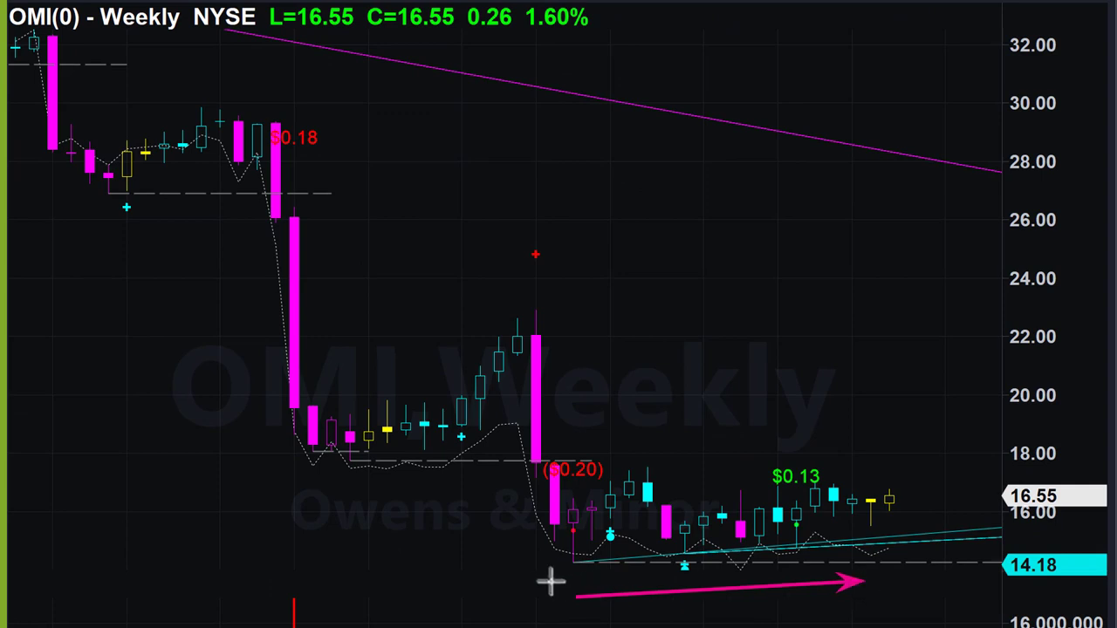
{"action": "left_click_drag", "start_coordinate": [484, 608], "coordinate": [590, 546]}
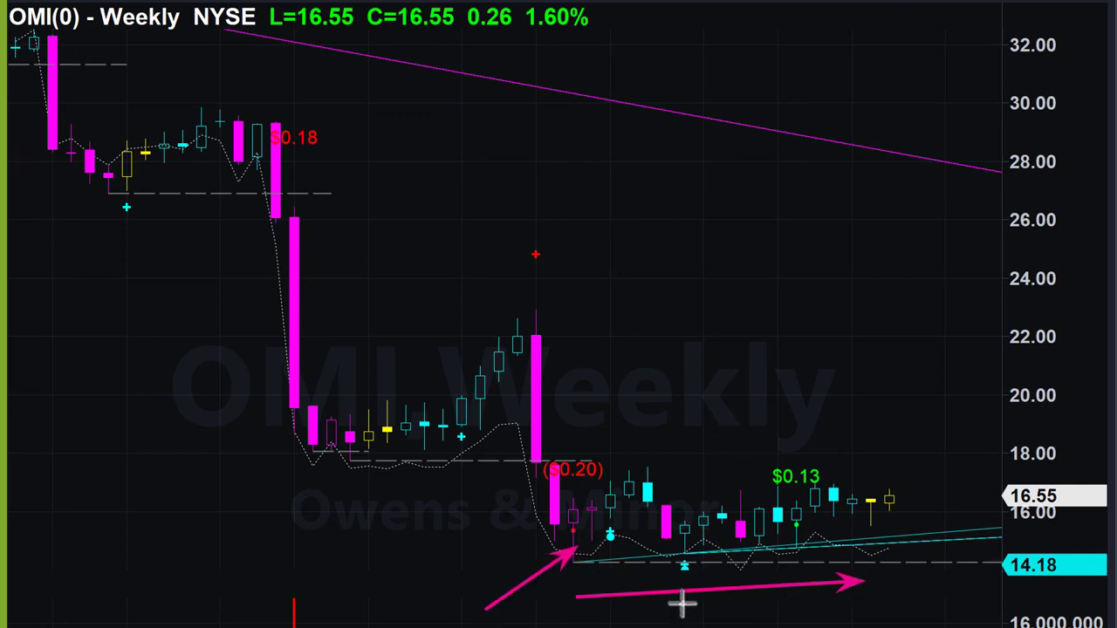
{"action": "mouse_move", "coordinate": [752, 623]}
{"action": "left_mouse_down"}
{"action": "mouse_move", "coordinate": [700, 581]}
{"action": "mouse_move", "coordinate": [716, 568]}
{"action": "mouse_move", "coordinate": [962, 548]}
{"action": "left_mouse_up"}
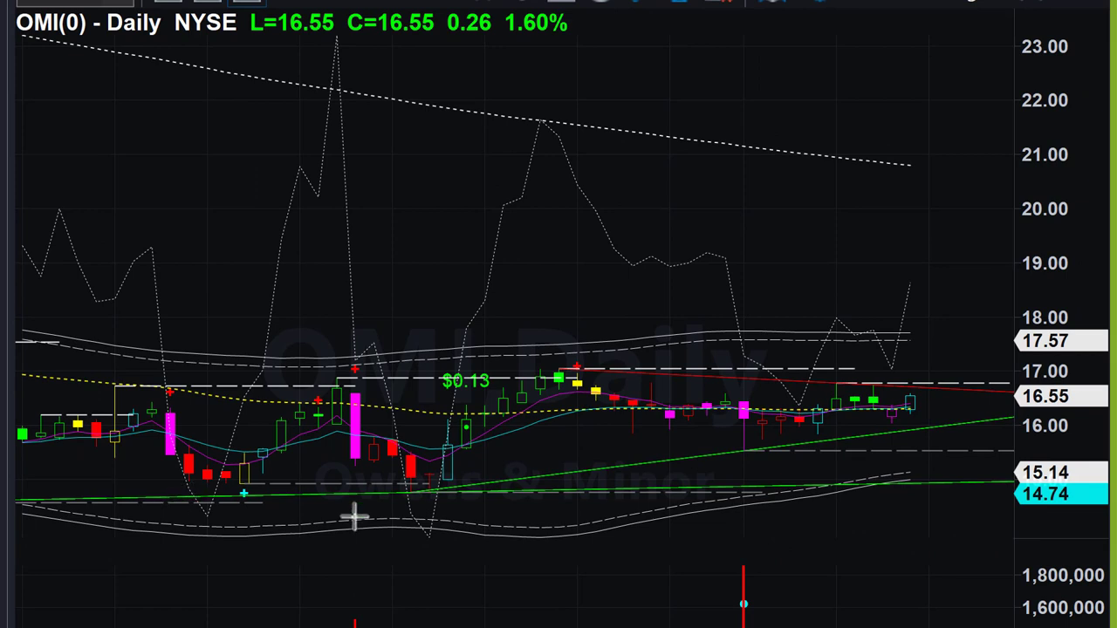
Draw arrows on the OMI daily chart along the resistance near 16.90 and the rising support line below the price.
{"action": "left_click_drag", "start_coordinate": [274, 379], "coordinate": [750, 351]}
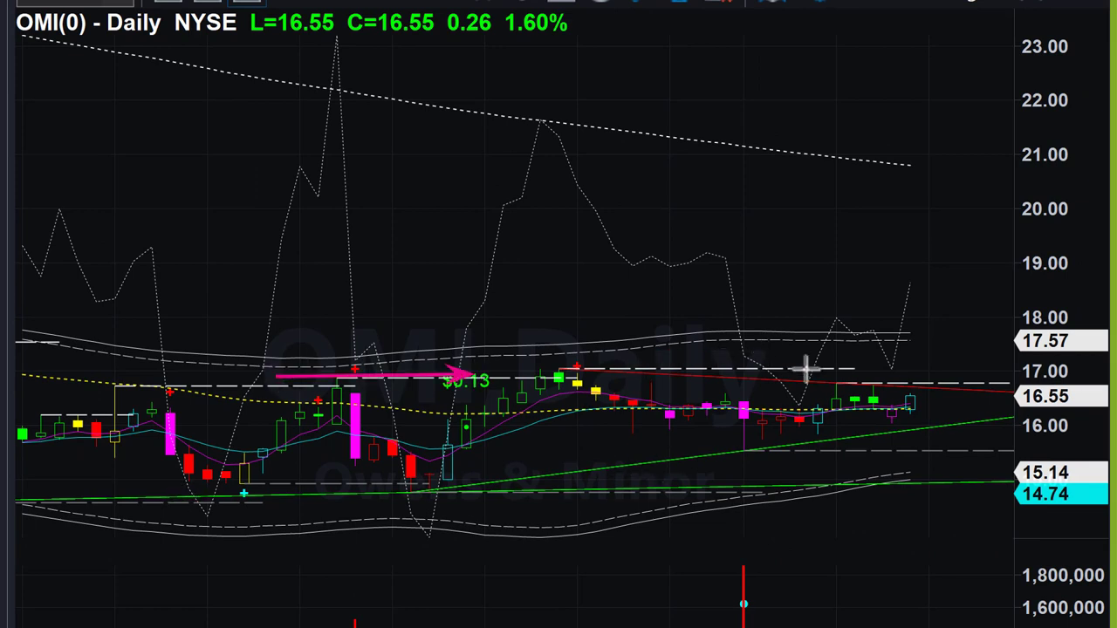
{"action": "left_click_drag", "start_coordinate": [881, 377], "coordinate": [889, 379]}
{"action": "left_click_drag", "start_coordinate": [522, 486], "coordinate": [549, 478]}
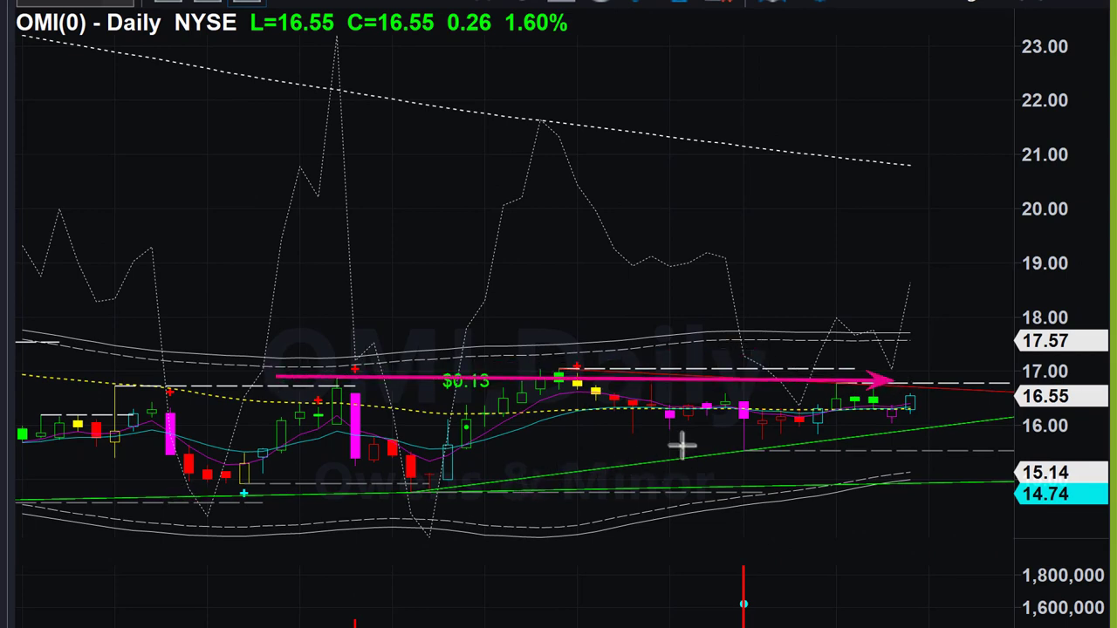
{"action": "left_click_drag", "start_coordinate": [870, 441], "coordinate": [945, 429]}
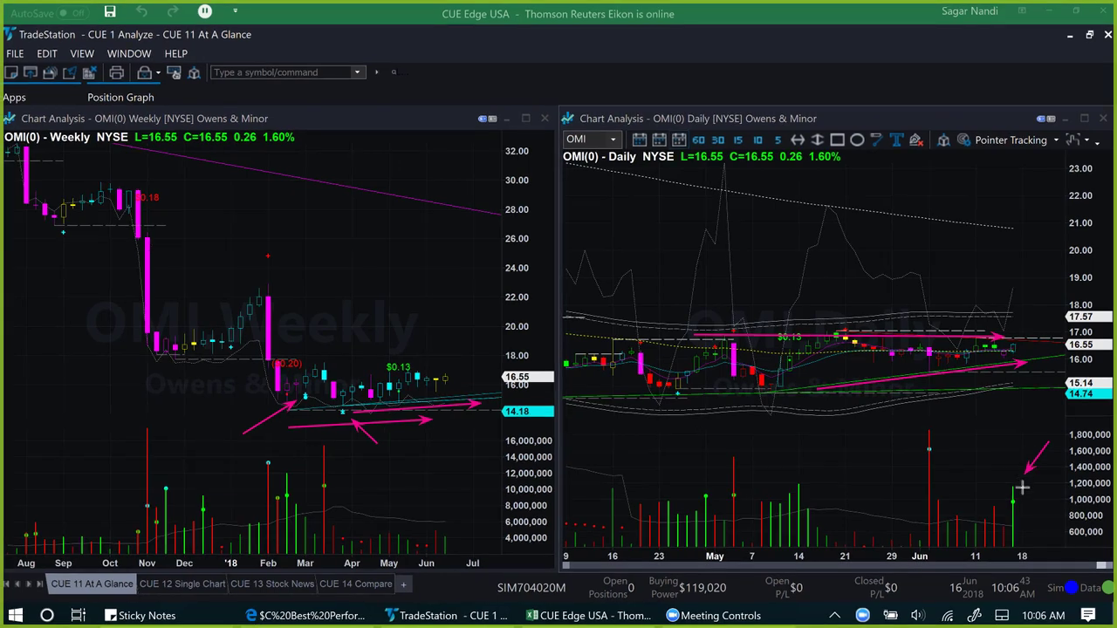
Mark OMI's last daily volume bar and potential breakout above resistance with arrows, and switch to the industries chart in the browser.
{"action": "left_click_drag", "start_coordinate": [1022, 487], "coordinate": [1022, 486]}
{"action": "left_click_drag", "start_coordinate": [1019, 348], "coordinate": [1033, 316]}
{"action": "left_click_drag", "start_coordinate": [971, 336], "coordinate": [1064, 337]}
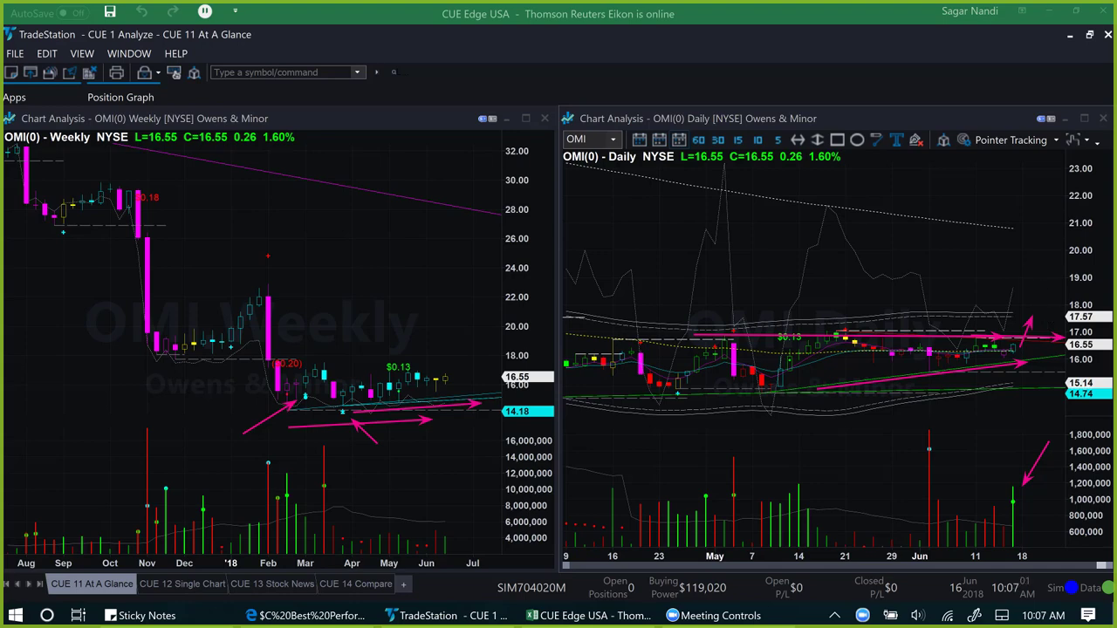
{"action": "key", "text": "alt+Tab"}
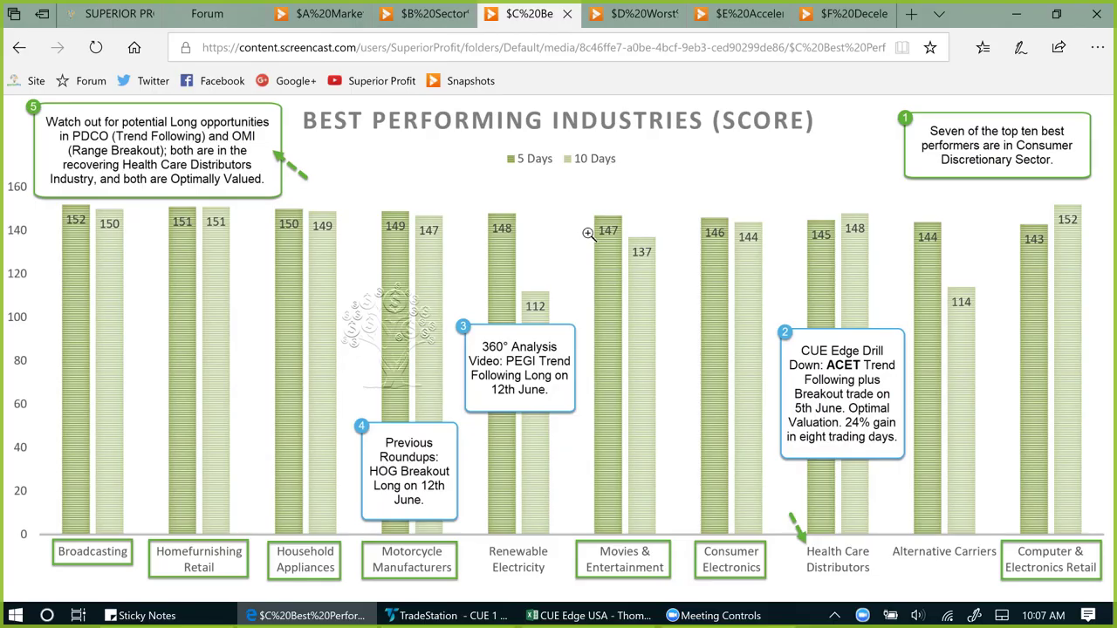
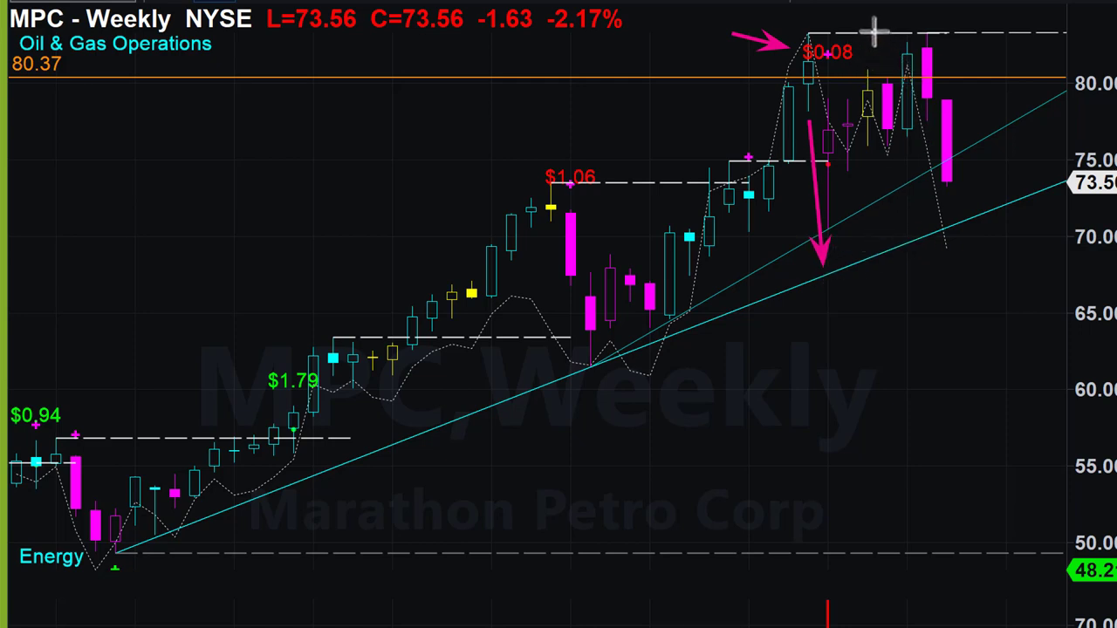
Mark MPC's weekly resistance and following decline, and the daily chart's first peak, sharp fall and recovery with arrows.
{"action": "left_click_drag", "start_coordinate": [875, 32], "coordinate": [1052, 33]}
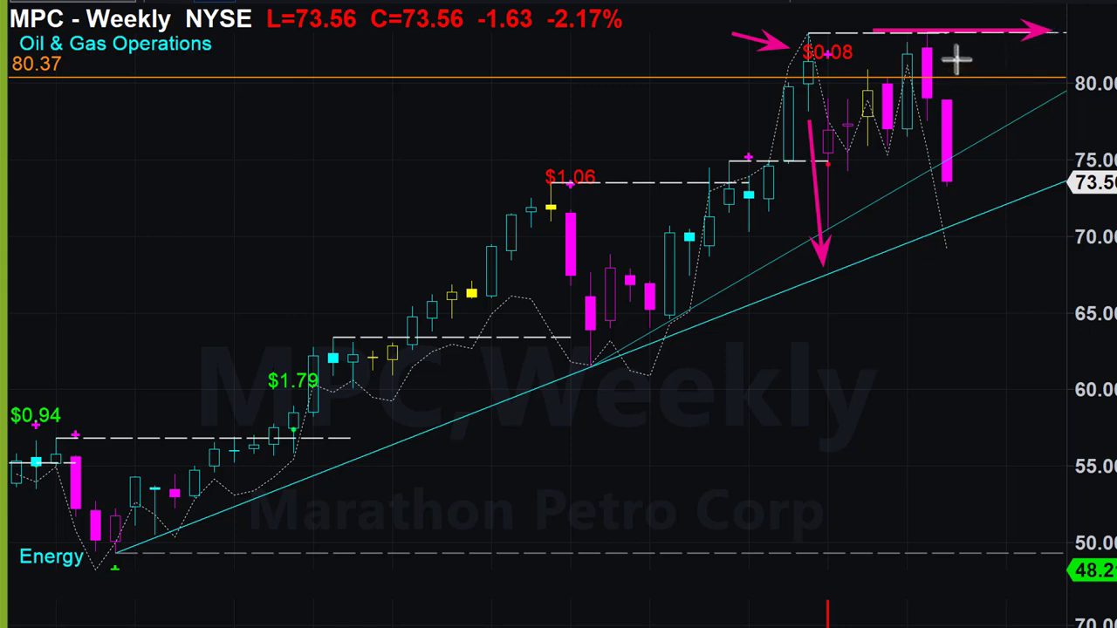
{"action": "left_click_drag", "start_coordinate": [951, 54], "coordinate": [1008, 159]}
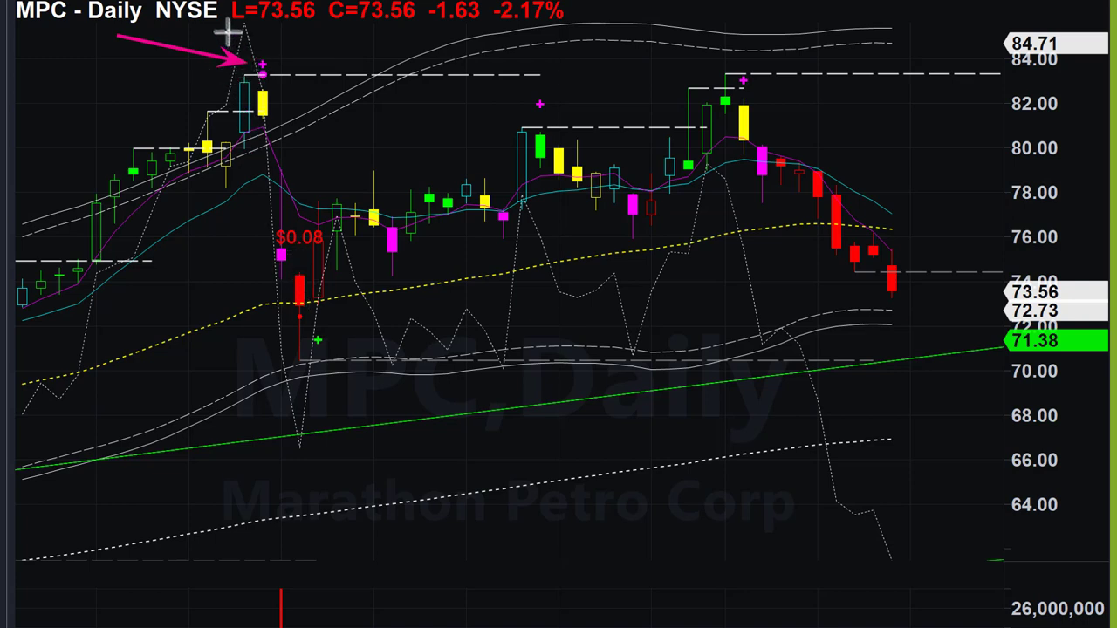
{"action": "left_click_drag", "start_coordinate": [229, 32], "coordinate": [253, 62]}
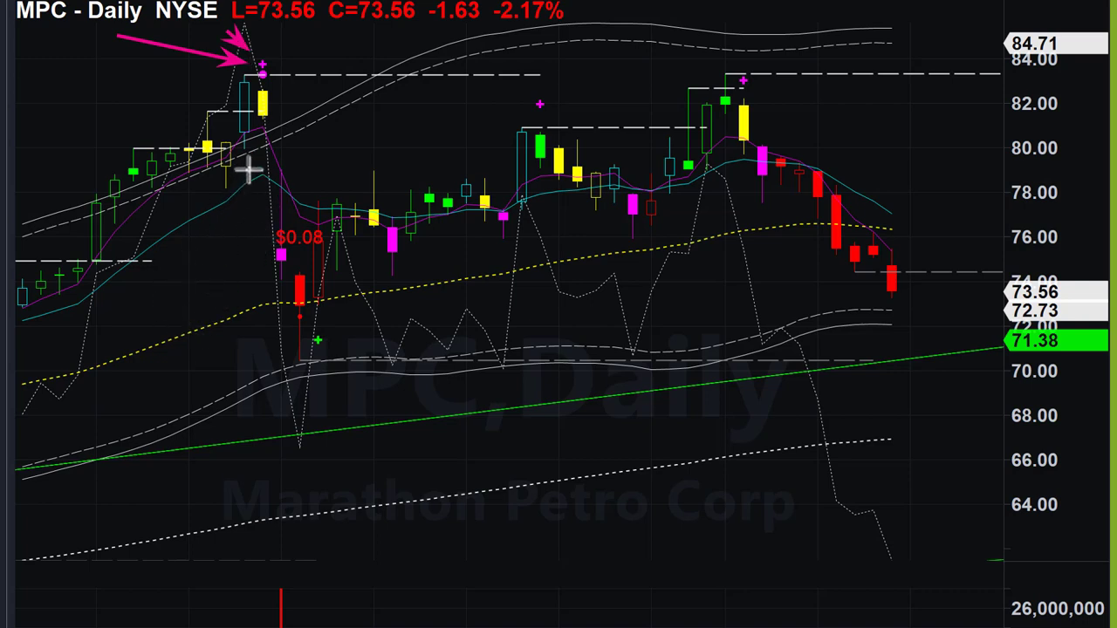
{"action": "mouse_move", "coordinate": [243, 161]}
{"action": "left_mouse_down"}
{"action": "mouse_move", "coordinate": [274, 256]}
{"action": "mouse_move", "coordinate": [279, 358]}
{"action": "mouse_move", "coordinate": [399, 319]}
{"action": "mouse_move", "coordinate": [441, 290]}
{"action": "left_mouse_up"}
{"action": "left_click_drag", "start_coordinate": [597, 245], "coordinate": [595, 246]}
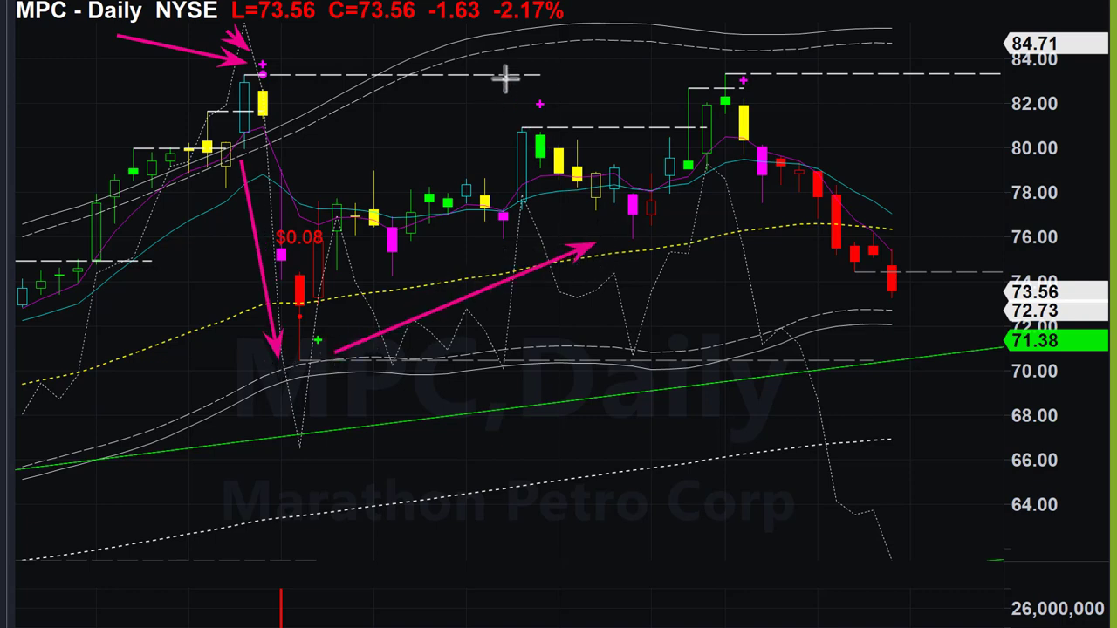
Draw arrows on the MPC daily chart along the resistance near 83.30 and onto the first peak.
{"action": "left_click_drag", "start_coordinate": [506, 77], "coordinate": [525, 71]}
{"action": "left_click_drag", "start_coordinate": [658, 96], "coordinate": [864, 95]}
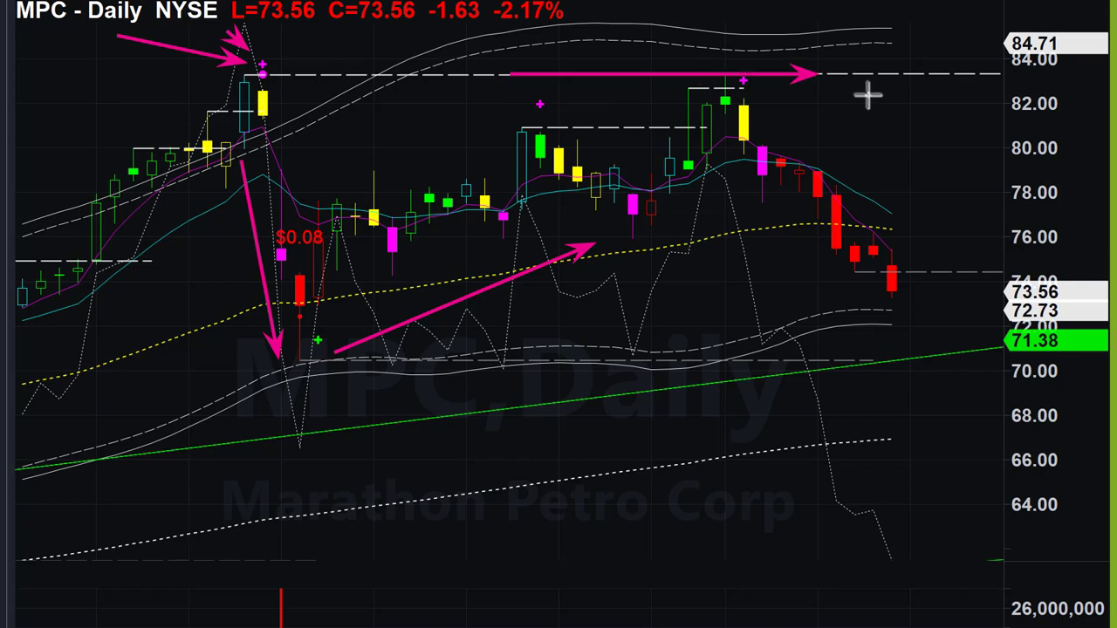
{"action": "left_click_drag", "start_coordinate": [364, 12], "coordinate": [276, 63]}
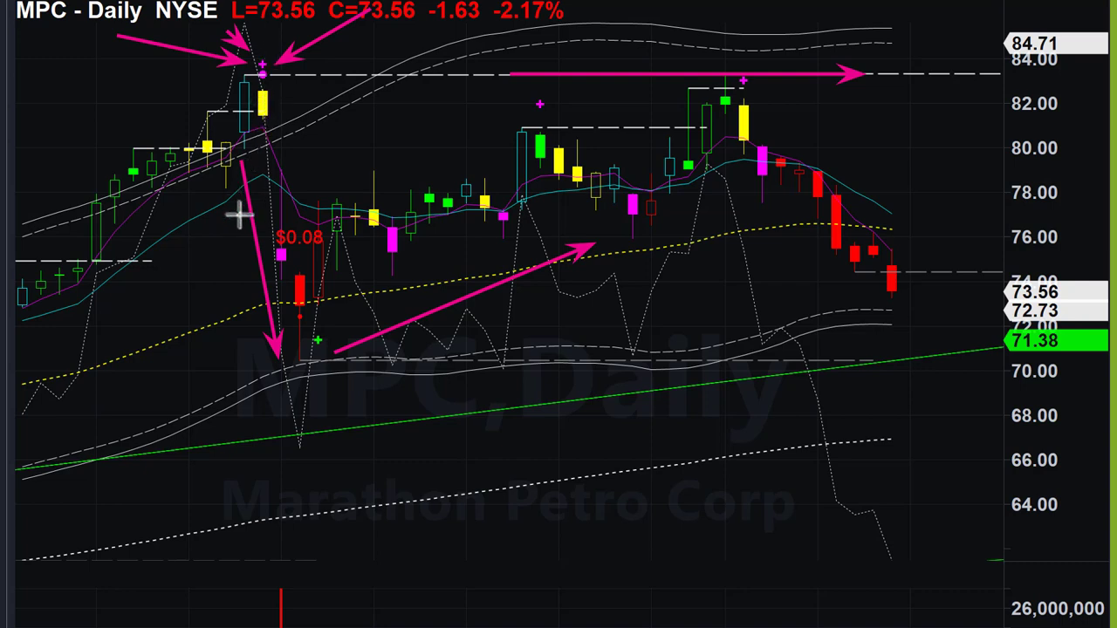
Draw arrows on the MPC daily chart along the sharp fall and the resistance near 83.30, and onto both peaks of the double top.
{"action": "left_click_drag", "start_coordinate": [224, 185], "coordinate": [218, 211]}
{"action": "left_click_drag", "start_coordinate": [251, 323], "coordinate": [255, 370]}
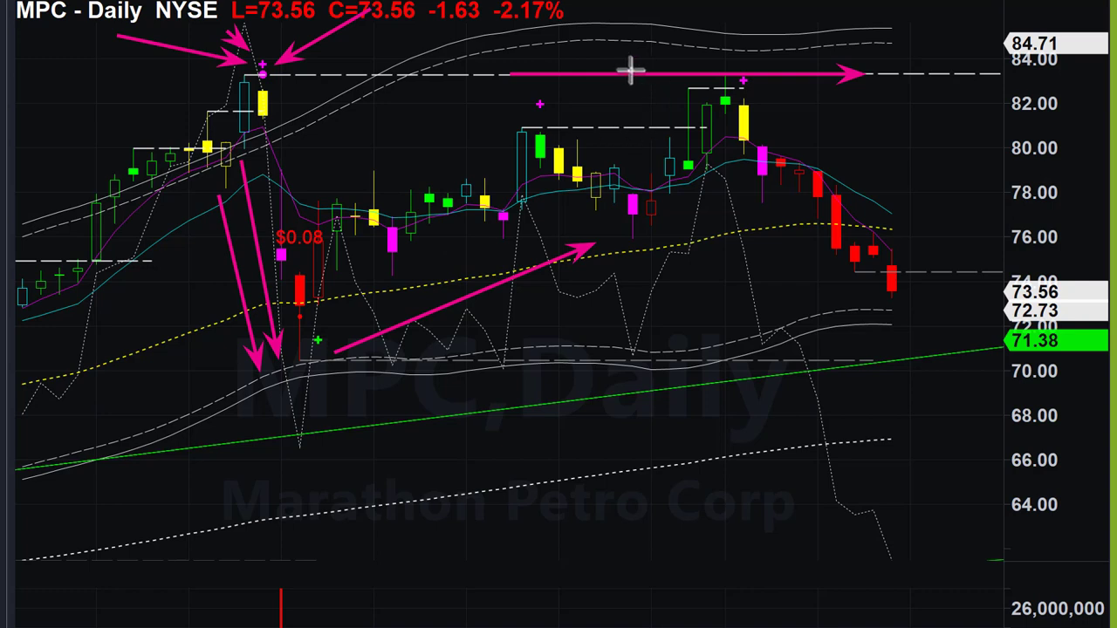
{"action": "left_click_drag", "start_coordinate": [621, 68], "coordinate": [687, 69]}
{"action": "left_click_drag", "start_coordinate": [797, 77], "coordinate": [796, 75]}
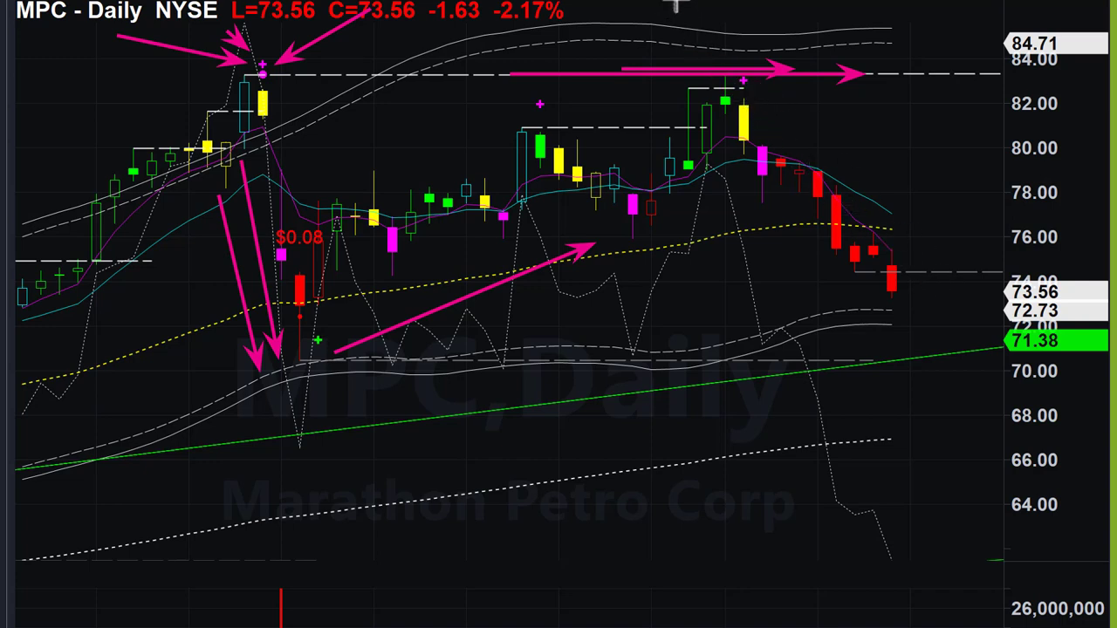
{"action": "left_click_drag", "start_coordinate": [676, 4], "coordinate": [737, 63]}
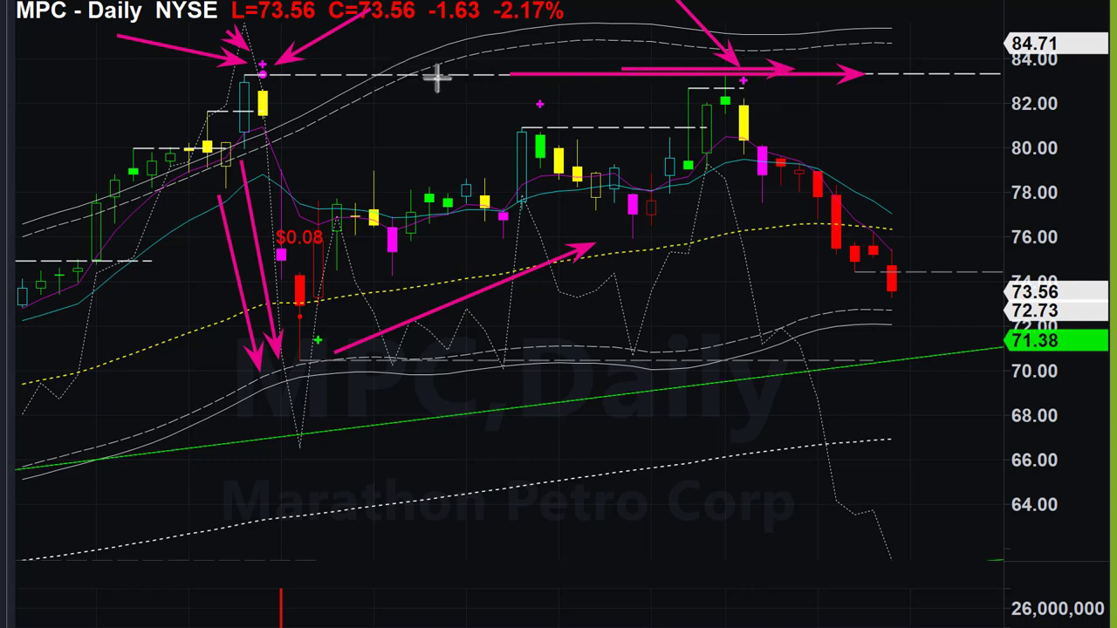
{"action": "left_click_drag", "start_coordinate": [377, 75], "coordinate": [665, 79]}
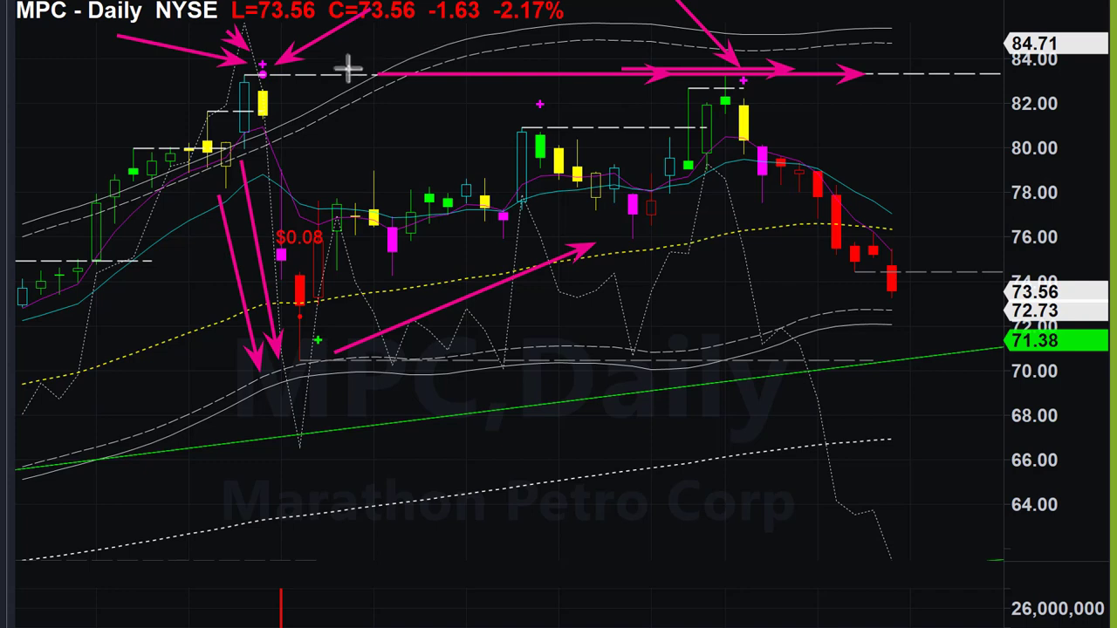
{"action": "left_click_drag", "start_coordinate": [430, 35], "coordinate": [314, 65]}
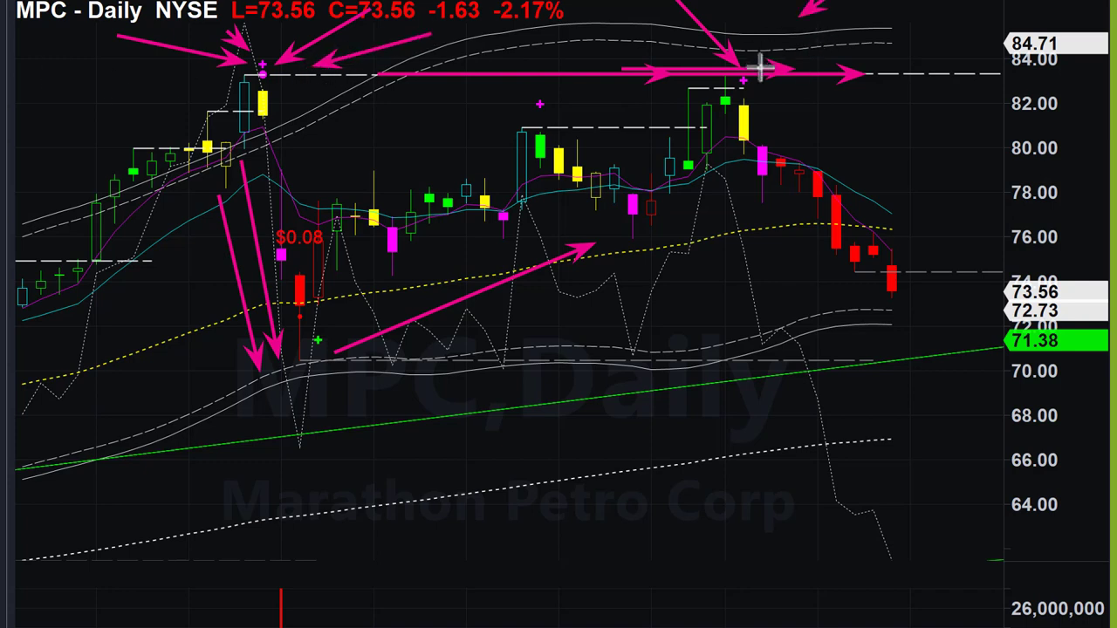
{"action": "left_click_drag", "start_coordinate": [824, 2], "coordinate": [761, 66]}
Mark MPC's short entry near 80.30, the level above the second peak and the decline toward 74 with arrows, and clear all annotations.
{"action": "left_click_drag", "start_coordinate": [735, 135], "coordinate": [762, 143]}
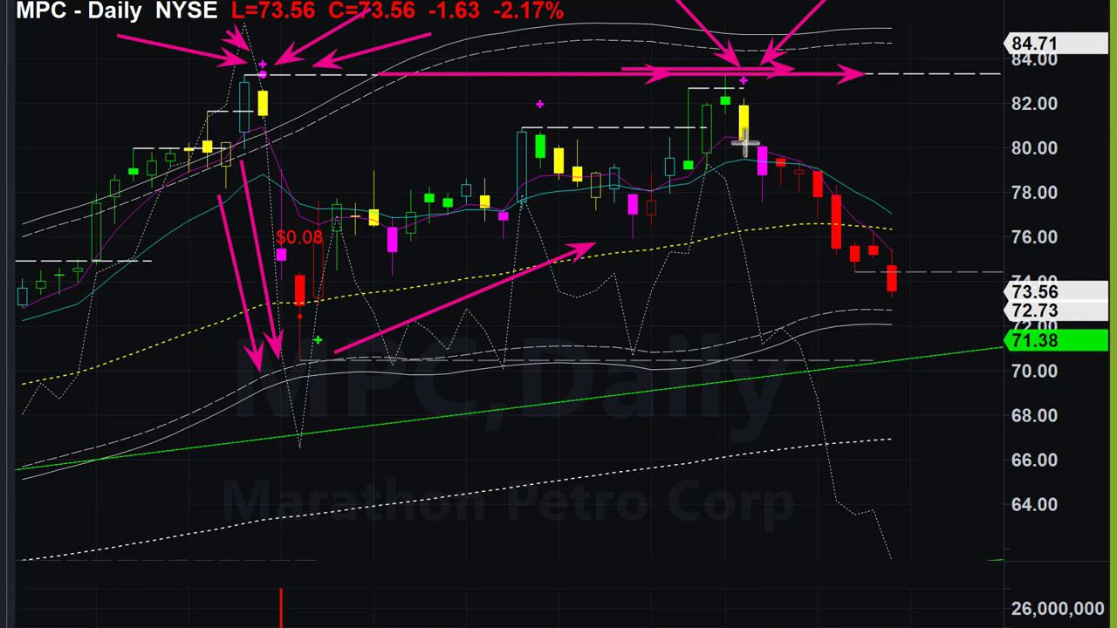
{"action": "left_click_drag", "start_coordinate": [973, 148], "coordinate": [971, 145]}
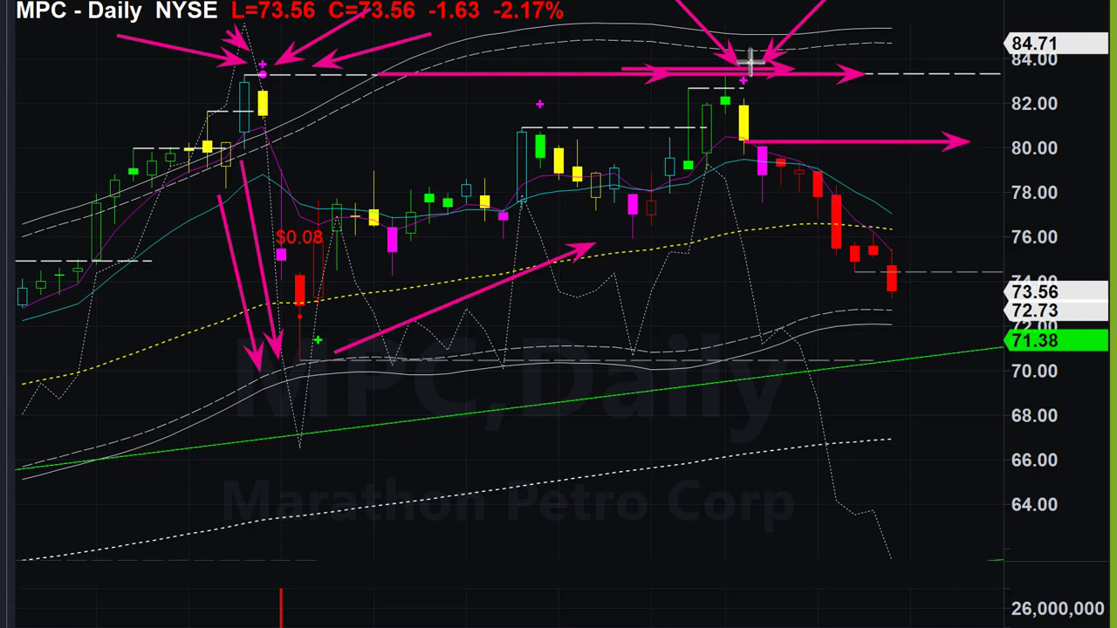
{"action": "left_click_drag", "start_coordinate": [750, 61], "coordinate": [959, 61]}
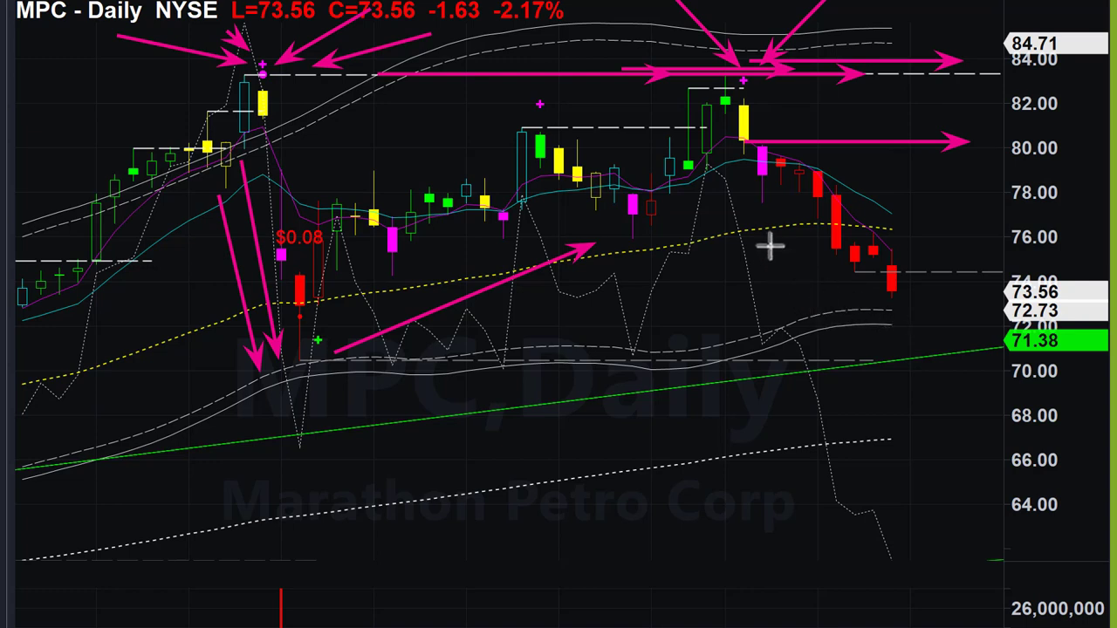
{"action": "left_click_drag", "start_coordinate": [757, 208], "coordinate": [1035, 281]}
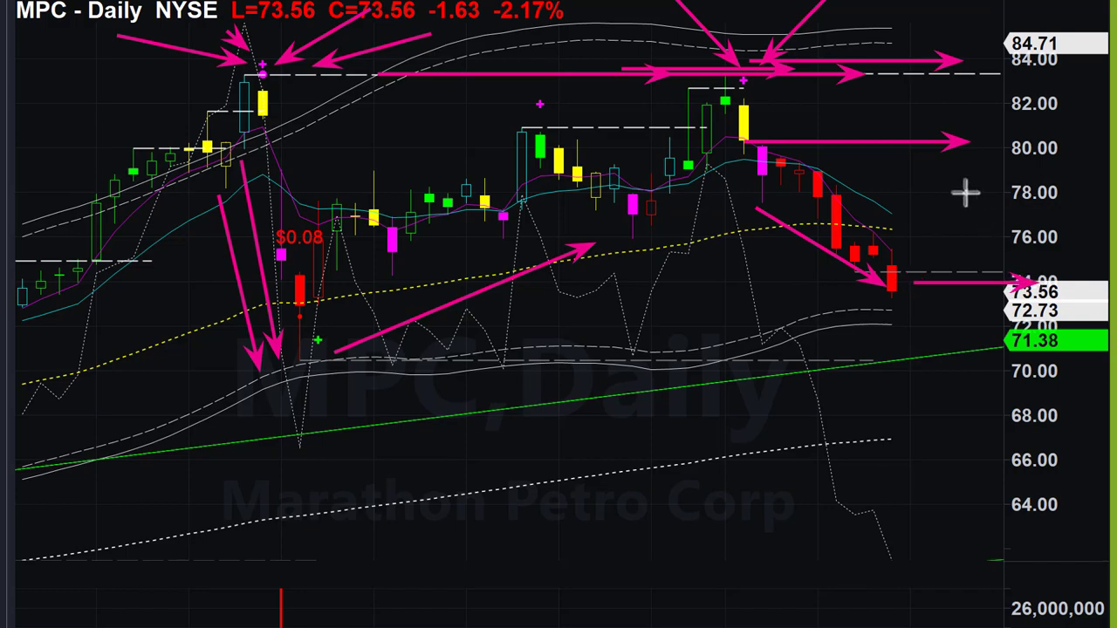
{"action": "mouse_move", "coordinate": [944, 166]}
{"action": "left_mouse_down"}
{"action": "mouse_move", "coordinate": [972, 276]}
{"action": "mouse_move", "coordinate": [942, 309]}
{"action": "mouse_move", "coordinate": [946, 289]}
{"action": "left_mouse_up"}
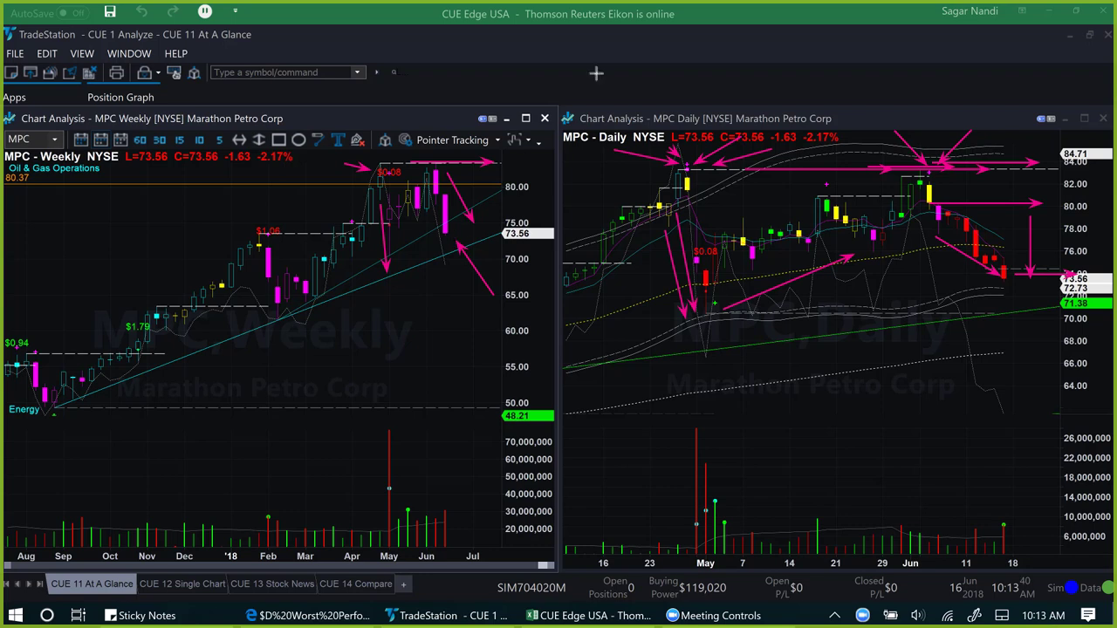
{"action": "key", "text": "Escape"}
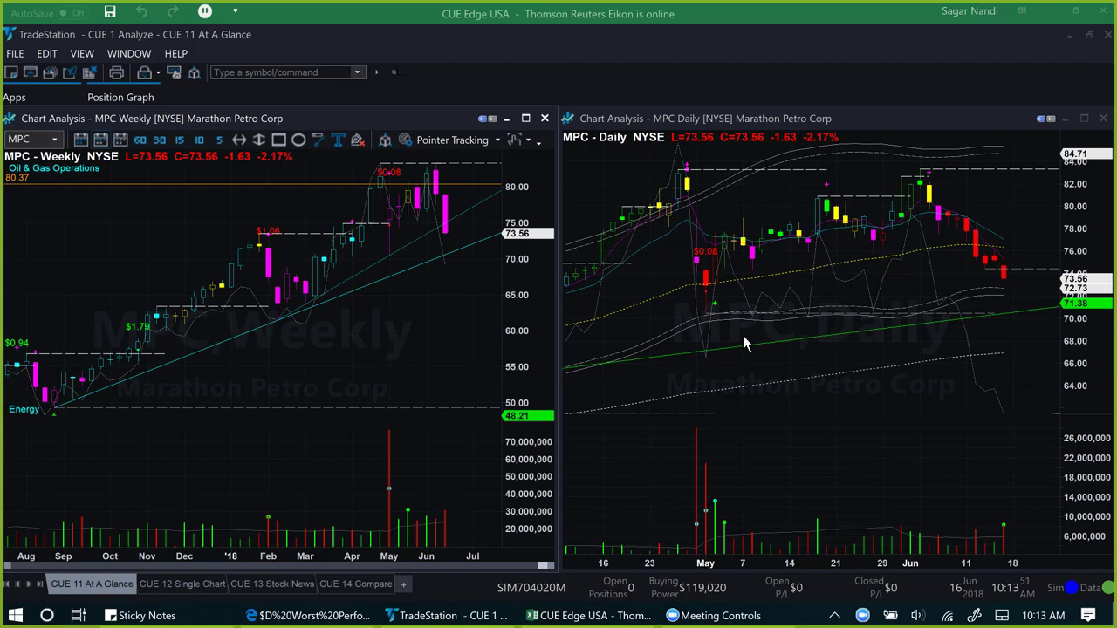
Switch to the CUE Edge USA workbook and filter the Stock sheet for mpc and its Oil & Gas Refining & Marketing peers.
{"action": "left_click", "coordinate": [630, 615]}
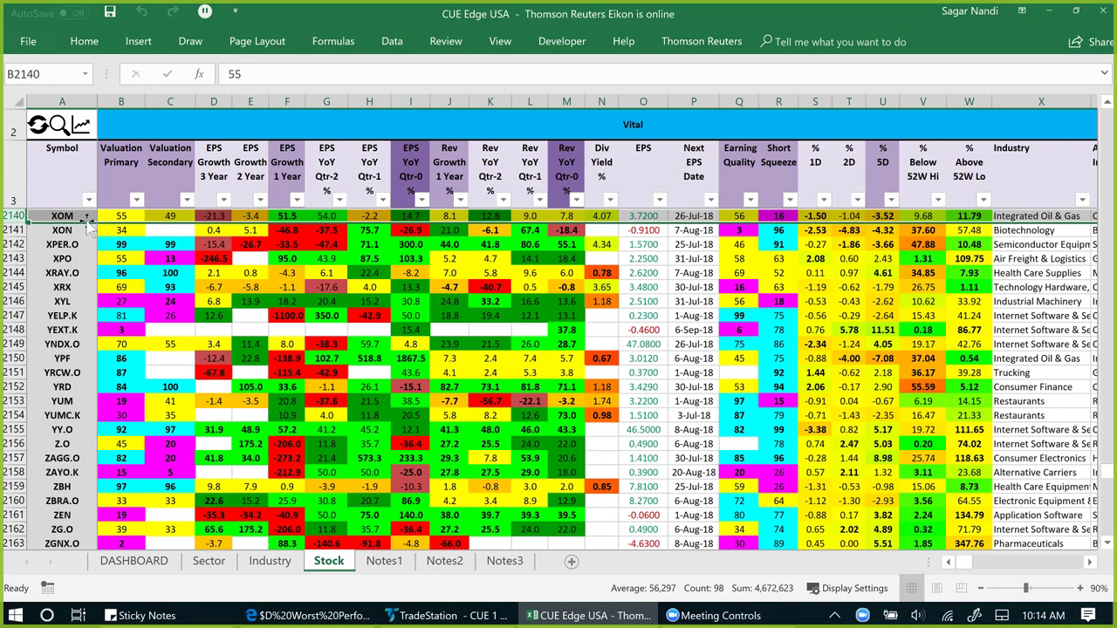
{"action": "left_click", "coordinate": [75, 247]}
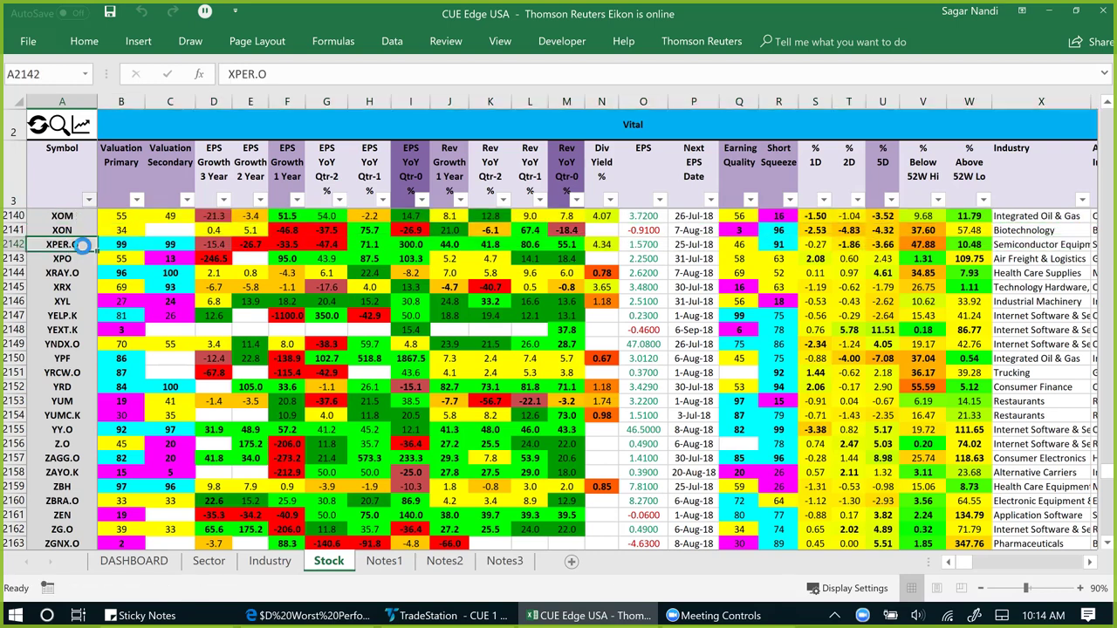
{"action": "left_click", "coordinate": [88, 199]}
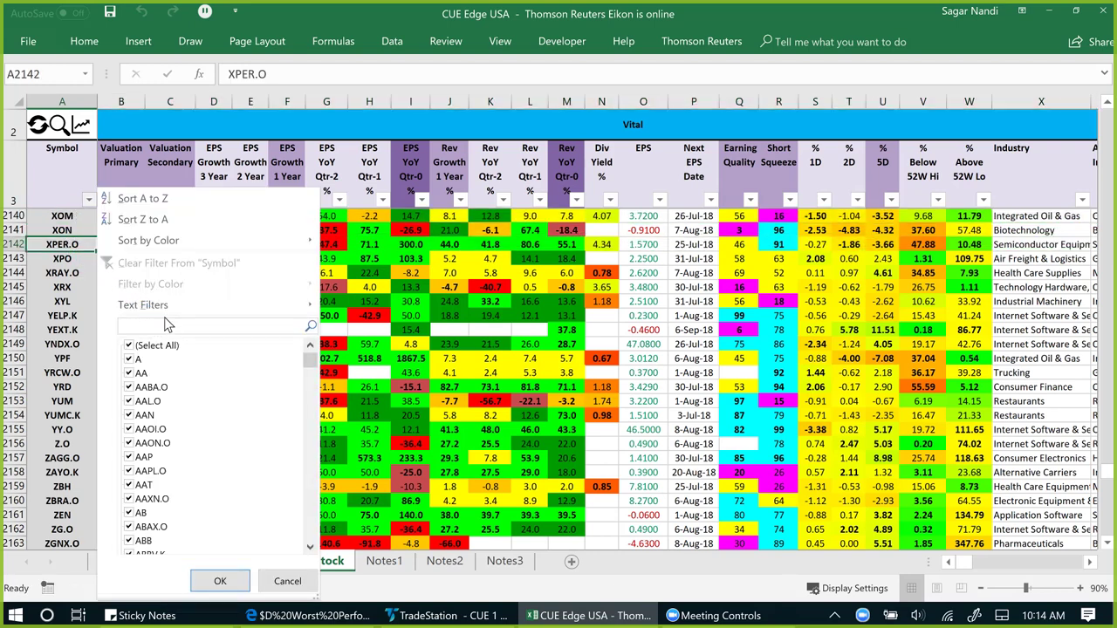
{"action": "type", "text": "mpc"}
{"action": "key", "text": "Return"}
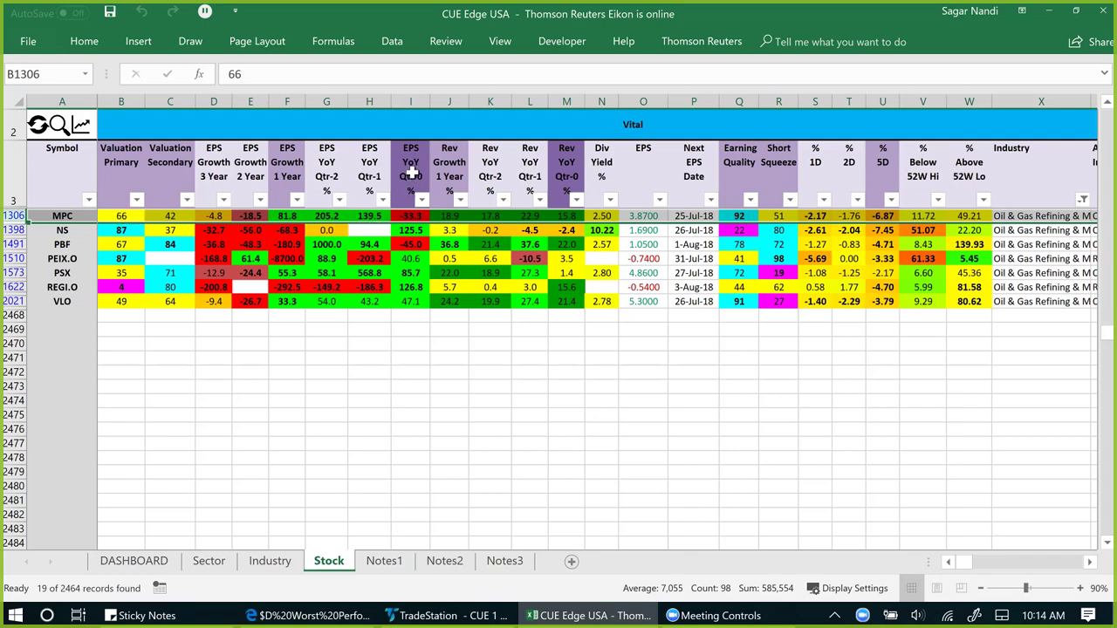
Examine MPC's EPS YoY Qtr-0 value on the Stock sheet, and its industry and sector scores on the Industry and Sector sheets.
{"action": "left_click_drag", "start_coordinate": [410, 162], "coordinate": [412, 220]}
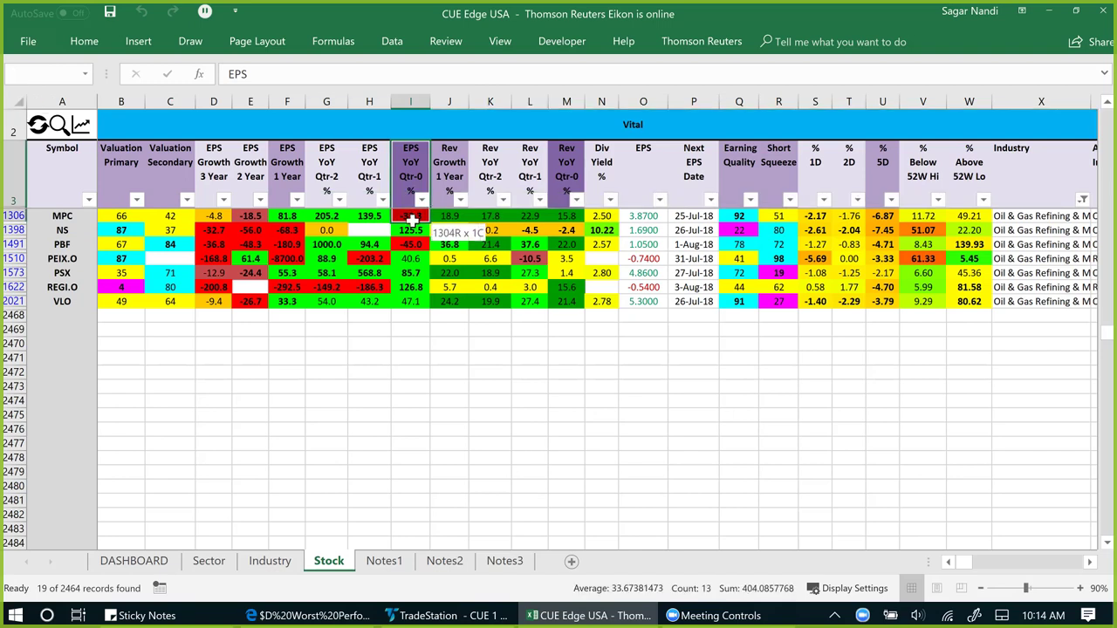
{"action": "left_click_drag", "start_coordinate": [449, 344], "coordinate": [462, 389]}
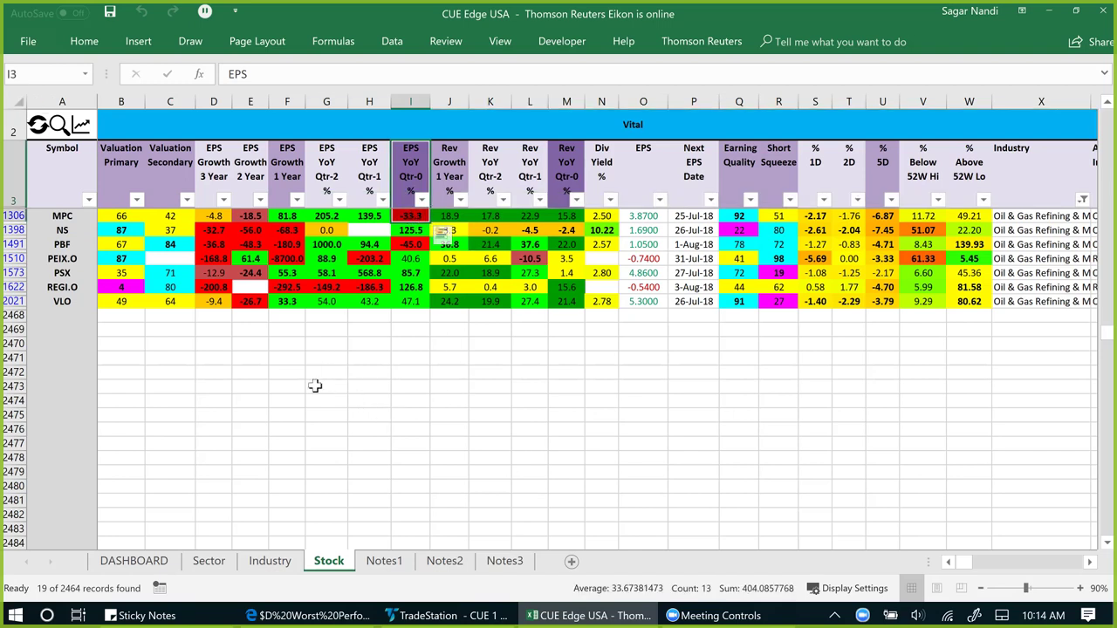
{"action": "left_click", "coordinate": [272, 562]}
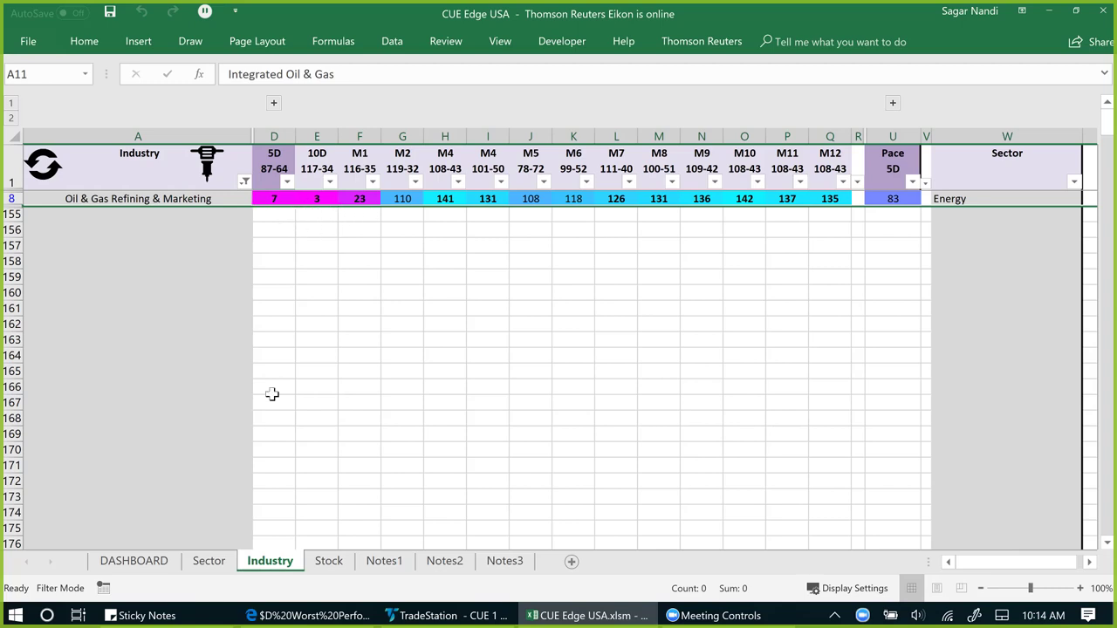
{"action": "left_click", "coordinate": [209, 562]}
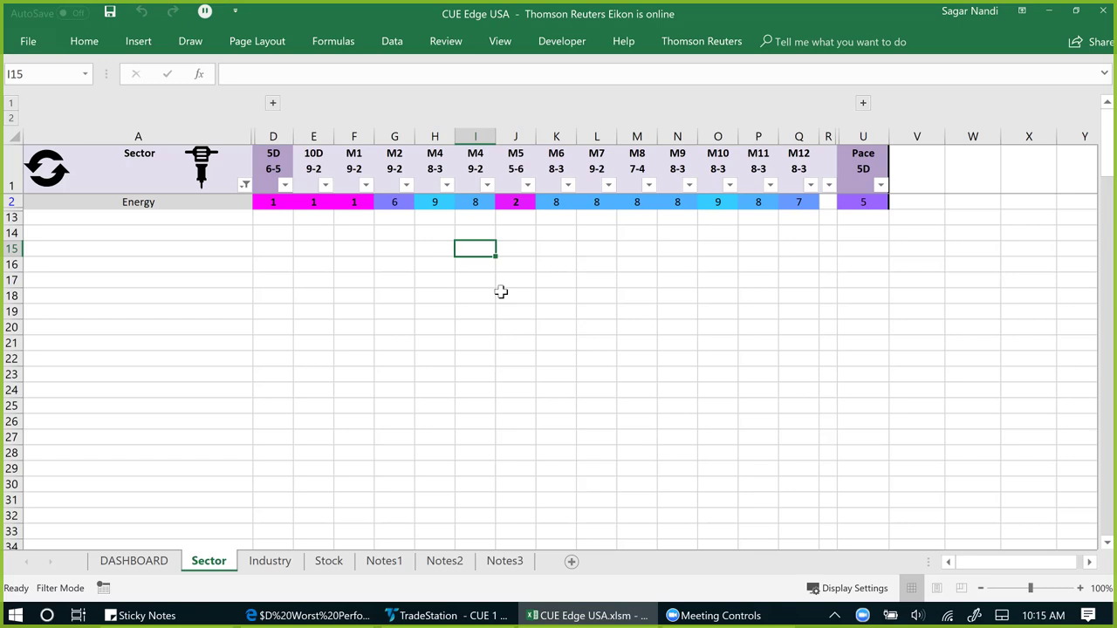
Switch to the Worst Performing Industries chart in the browser and draw an arrow onto Apparel Retail's 5-day bar.
{"action": "key", "text": "alt+Tab"}
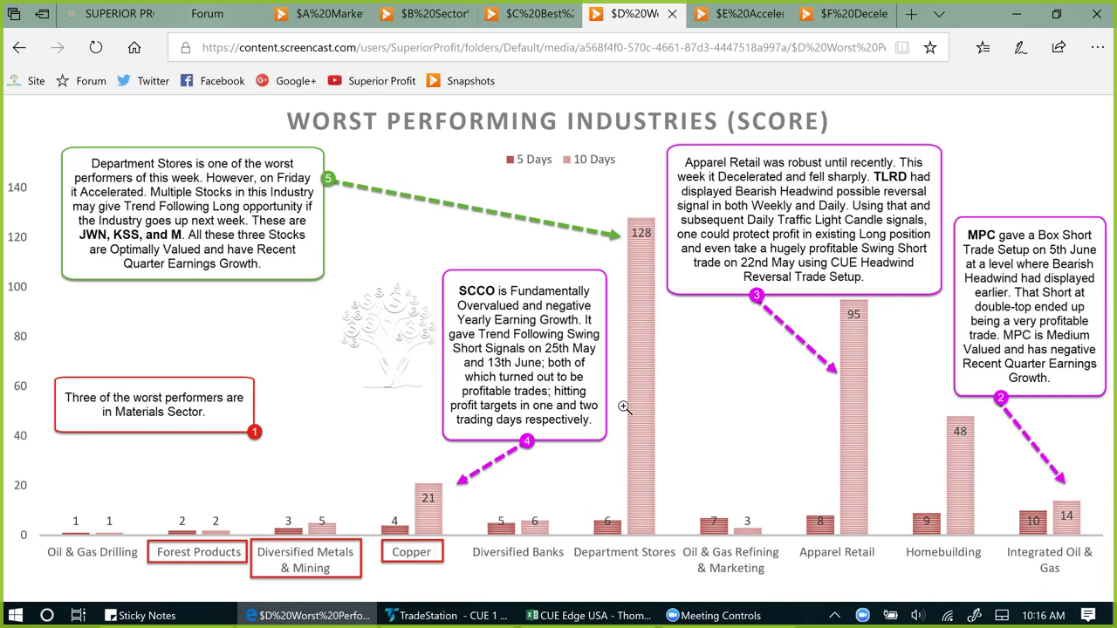
{"action": "left_click_drag", "start_coordinate": [788, 403], "coordinate": [823, 484]}
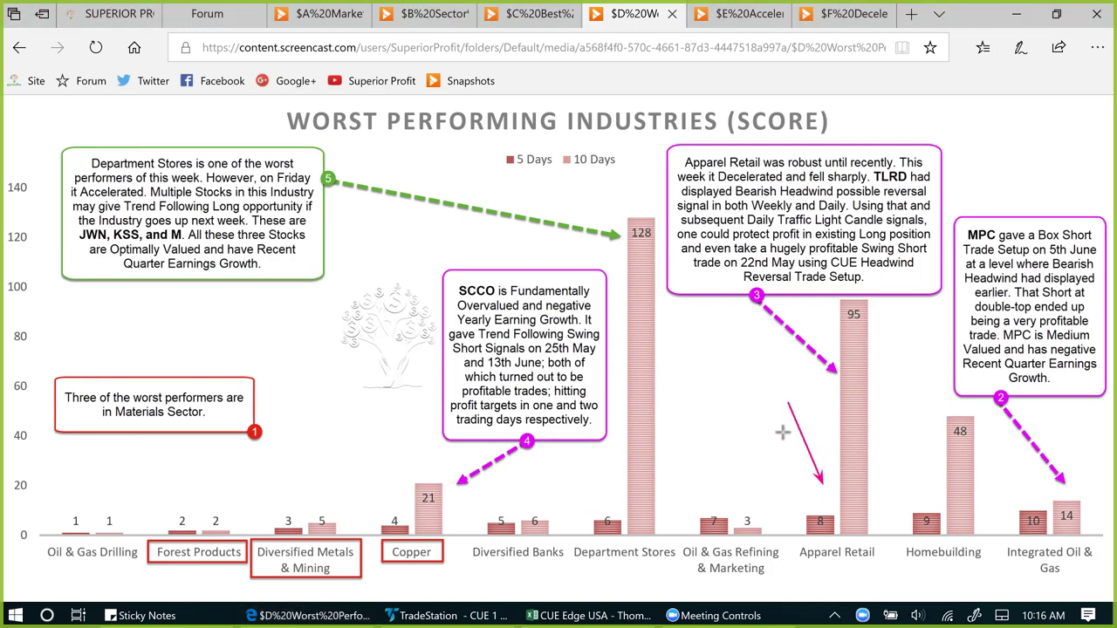
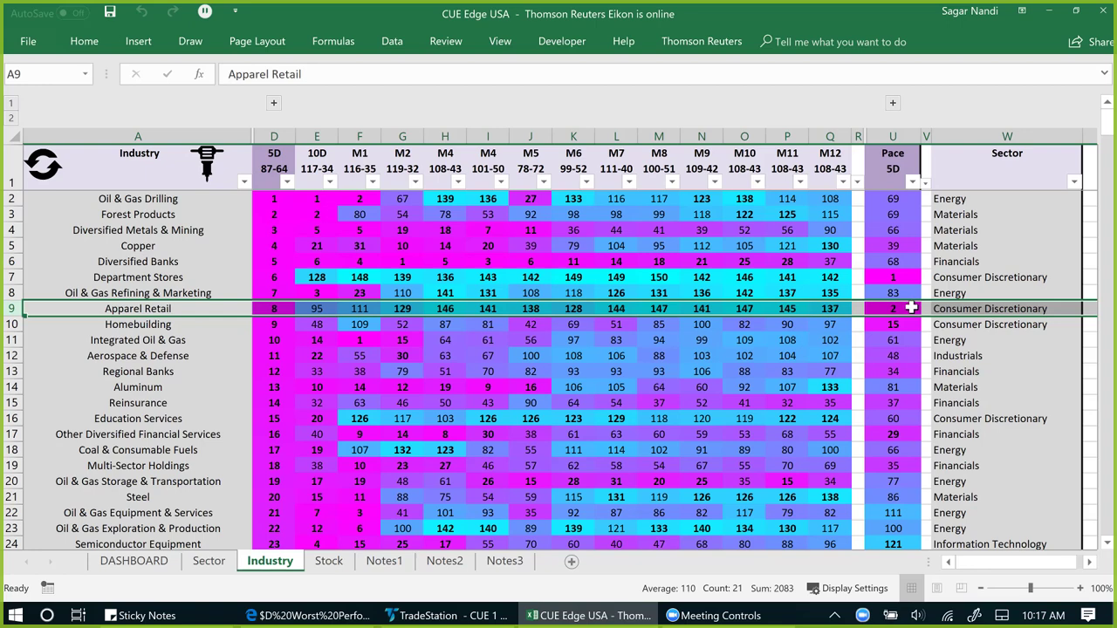
Select Apparel Retail on the Industry sheet and highlight the TLRD.K row among its stocks on the Stock sheet.
{"action": "left_click", "coordinate": [203, 309]}
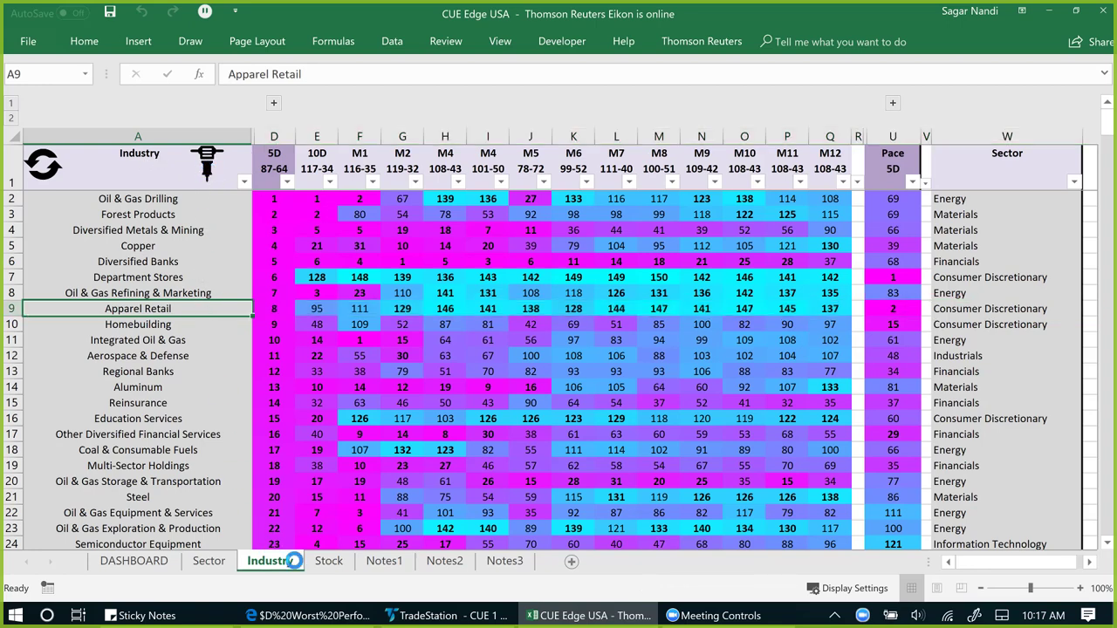
{"action": "left_click", "coordinate": [329, 561]}
{"action": "left_click", "coordinate": [13, 330]}
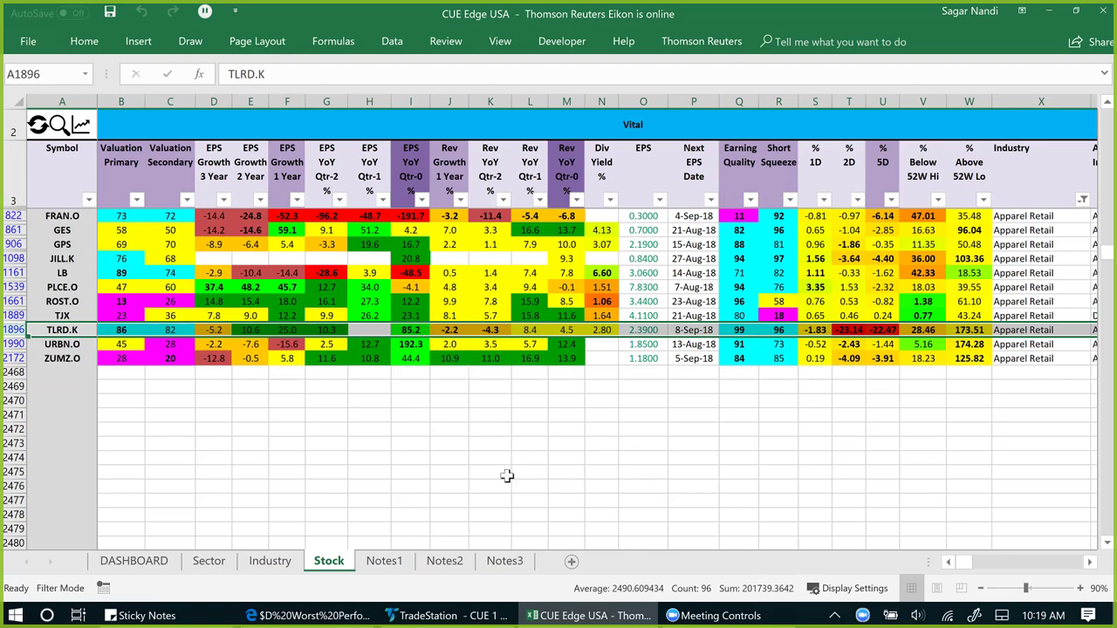
Switch to TradeStation and draw horizontal arrows on the TLRD daily chart along the 33.95 level and above the peak.
{"action": "left_click", "coordinate": [488, 615]}
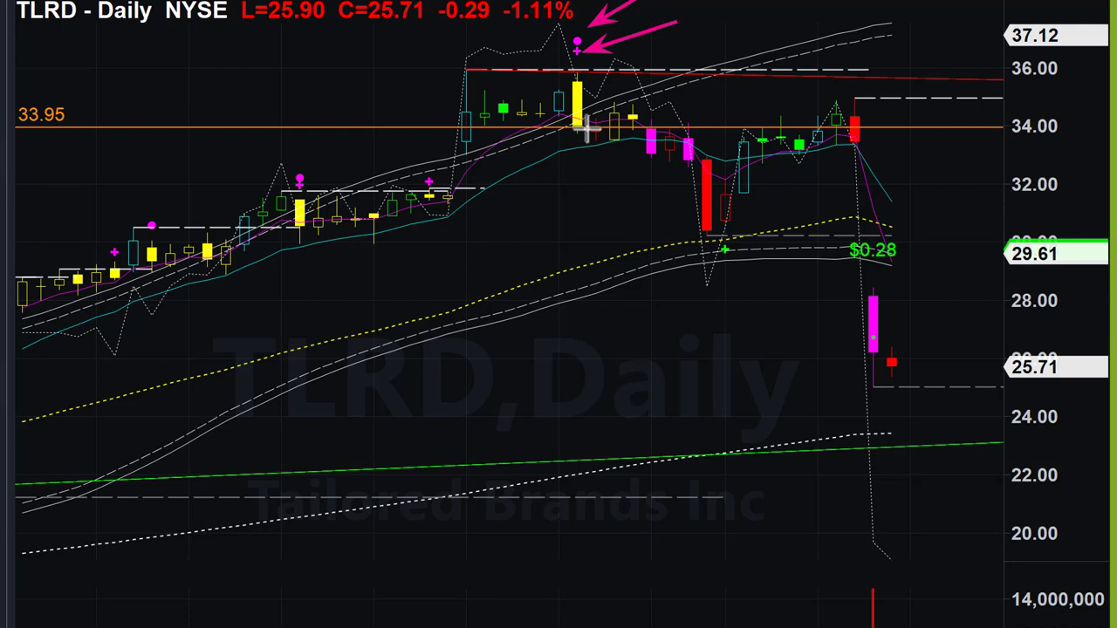
{"action": "left_click_drag", "start_coordinate": [587, 128], "coordinate": [908, 131]}
{"action": "left_click_drag", "start_coordinate": [669, 50], "coordinate": [703, 62]}
{"action": "left_click_drag", "start_coordinate": [814, 58], "coordinate": [821, 53]}
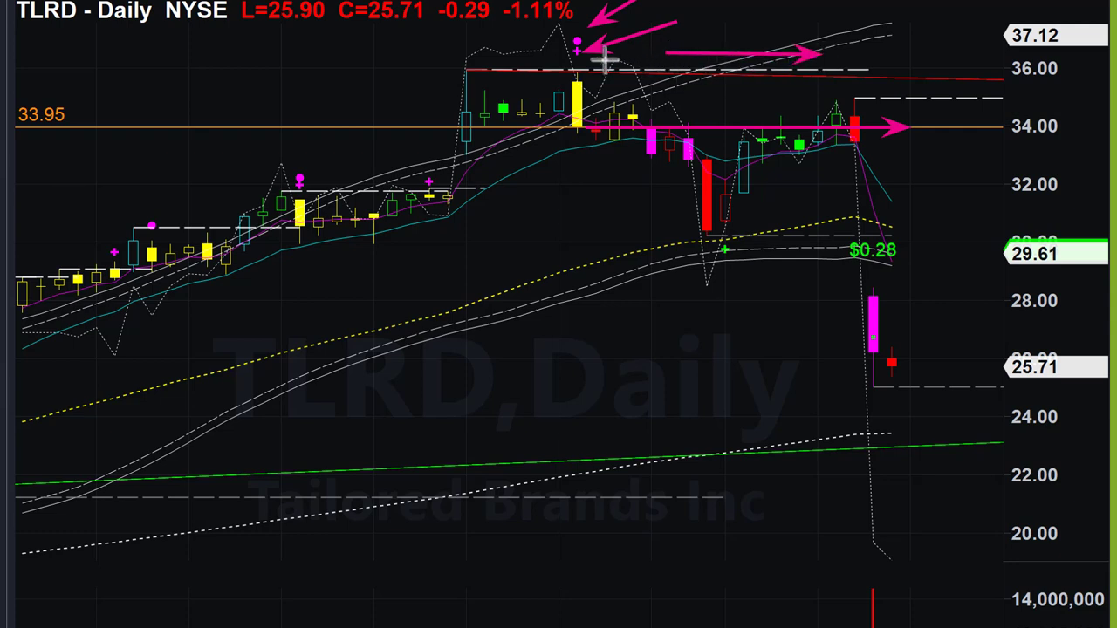
Mark TLRD's first decline from the peak and the support near 30.20 with arrows on the daily chart.
{"action": "left_click_drag", "start_coordinate": [583, 138], "coordinate": [686, 235]}
{"action": "left_click_drag", "start_coordinate": [609, 275], "coordinate": [714, 251]}
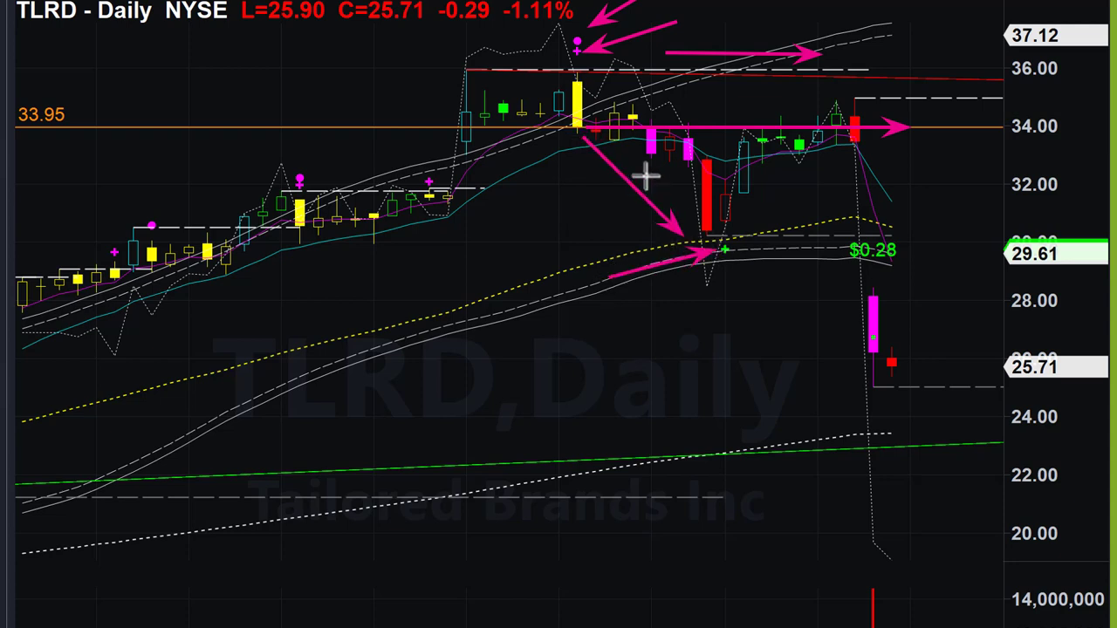
{"action": "left_click_drag", "start_coordinate": [569, 238], "coordinate": [781, 237]}
{"action": "left_click_drag", "start_coordinate": [673, 151], "coordinate": [673, 227]}
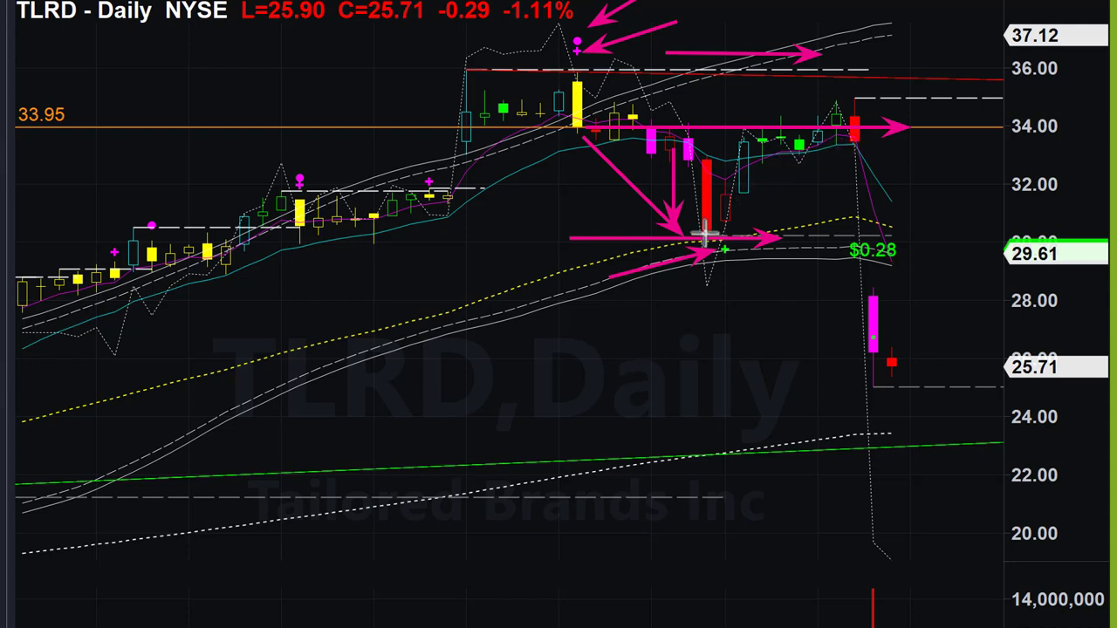
Draw arrows on the TLRD daily chart along the rebound and steep fall, onto the June red candle and May peak, and clear all annotations.
{"action": "left_click_drag", "start_coordinate": [746, 220], "coordinate": [833, 145]}
{"action": "mouse_move", "coordinate": [866, 156]}
{"action": "left_mouse_down"}
{"action": "mouse_move", "coordinate": [870, 239]}
{"action": "mouse_move", "coordinate": [890, 303]}
{"action": "left_mouse_up"}
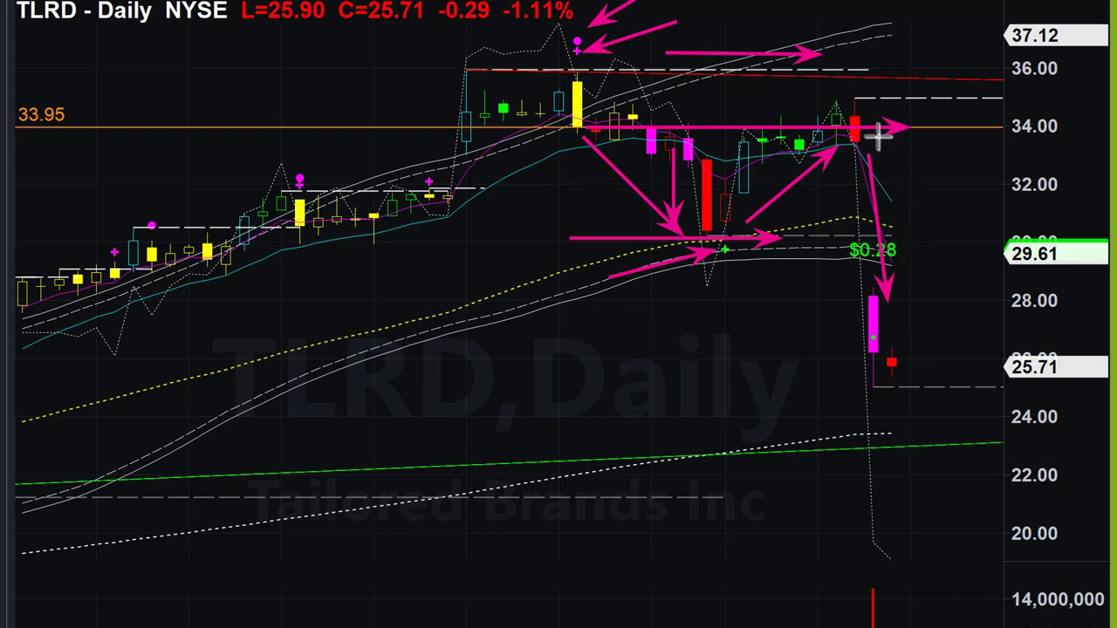
{"action": "left_click_drag", "start_coordinate": [940, 54], "coordinate": [875, 121]}
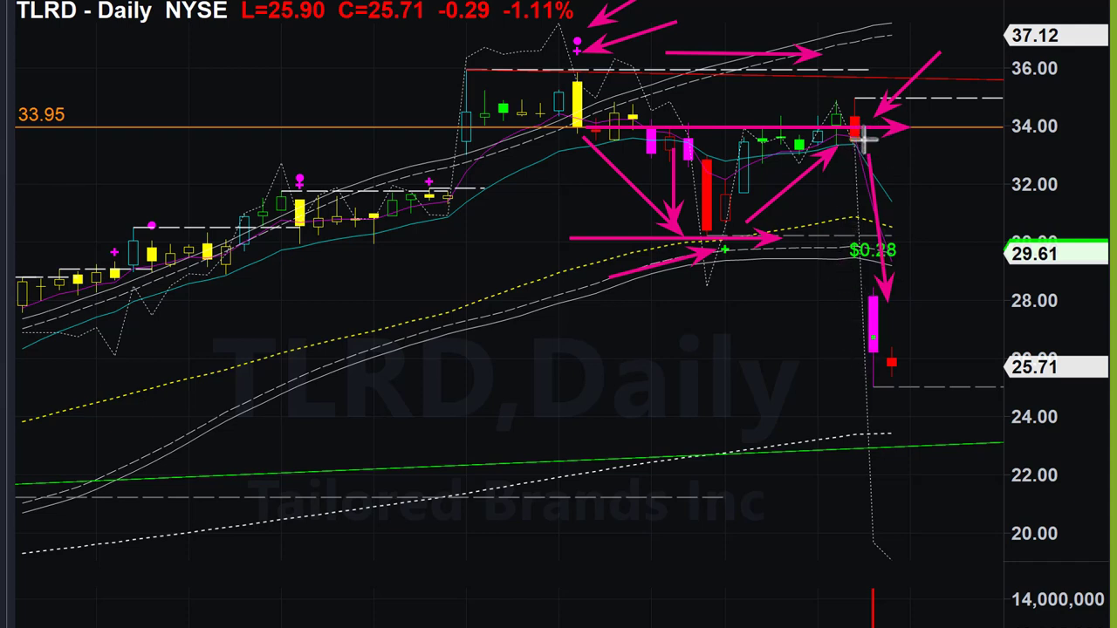
{"action": "left_click_drag", "start_coordinate": [840, 181], "coordinate": [811, 235]}
{"action": "left_click_drag", "start_coordinate": [839, 180], "coordinate": [843, 357]}
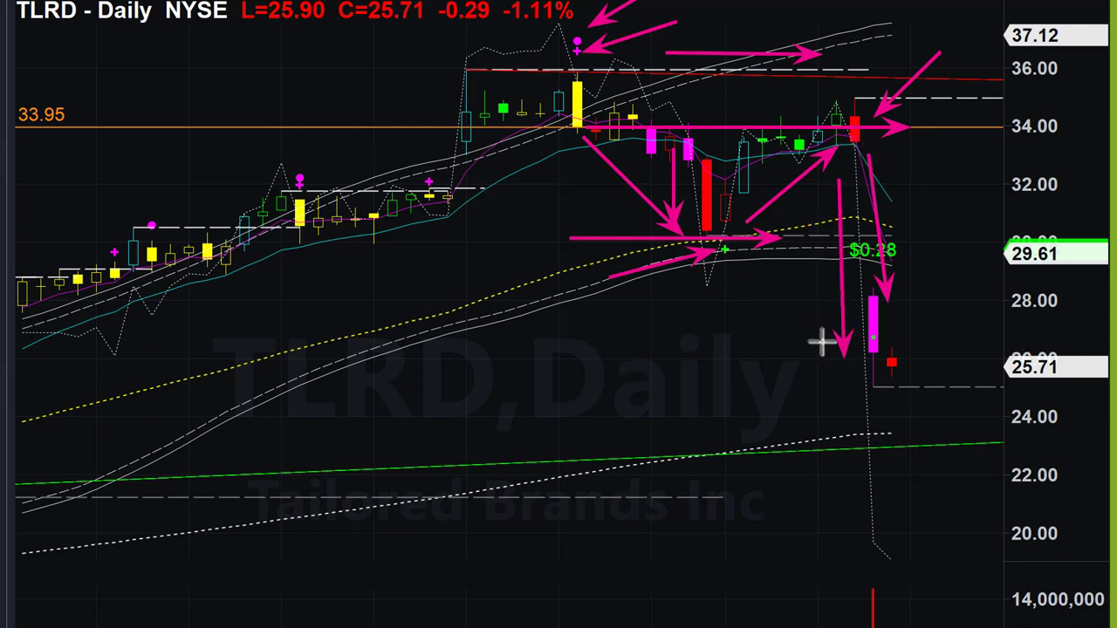
{"action": "left_click_drag", "start_coordinate": [427, 22], "coordinate": [559, 36]}
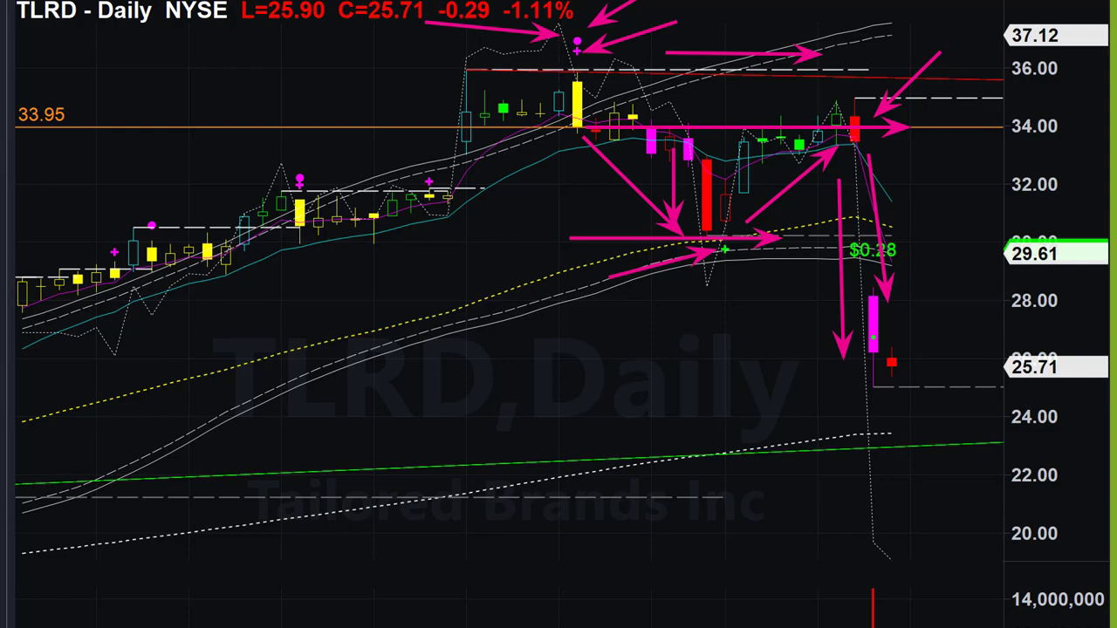
{"action": "key", "text": "Escape"}
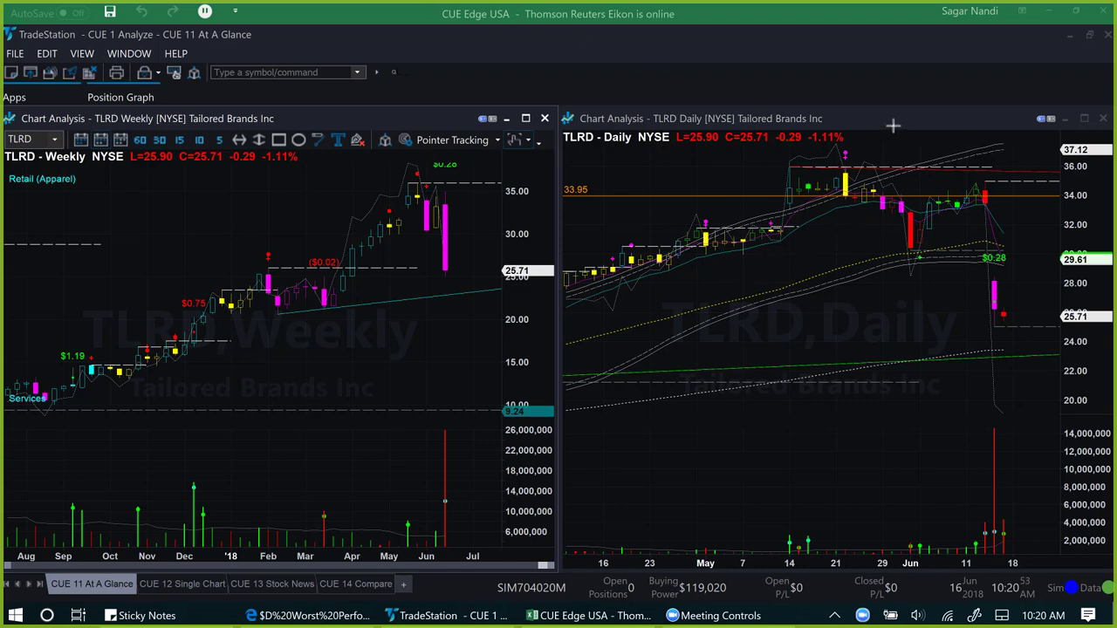
Draw arrows on the TLRD daily chart onto the peak's reversal marker, the late-May magenta candle and the final sharp drop.
{"action": "left_click_drag", "start_coordinate": [888, 127], "coordinate": [849, 149]}
{"action": "left_click_drag", "start_coordinate": [776, 262], "coordinate": [884, 204]}
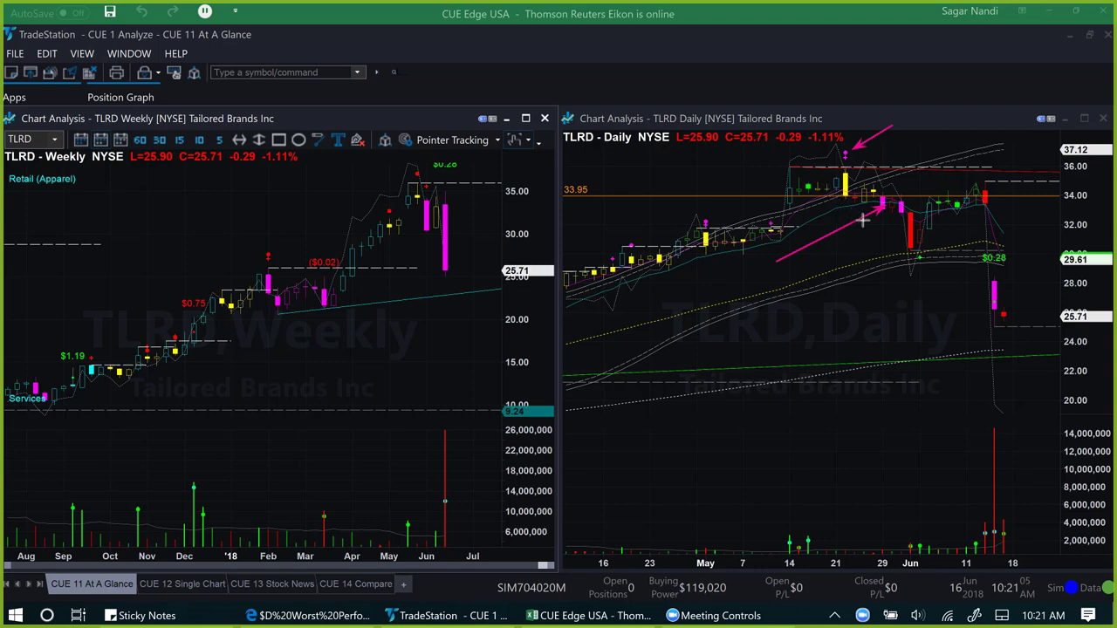
{"action": "left_click_drag", "start_coordinate": [946, 227], "coordinate": [976, 311]}
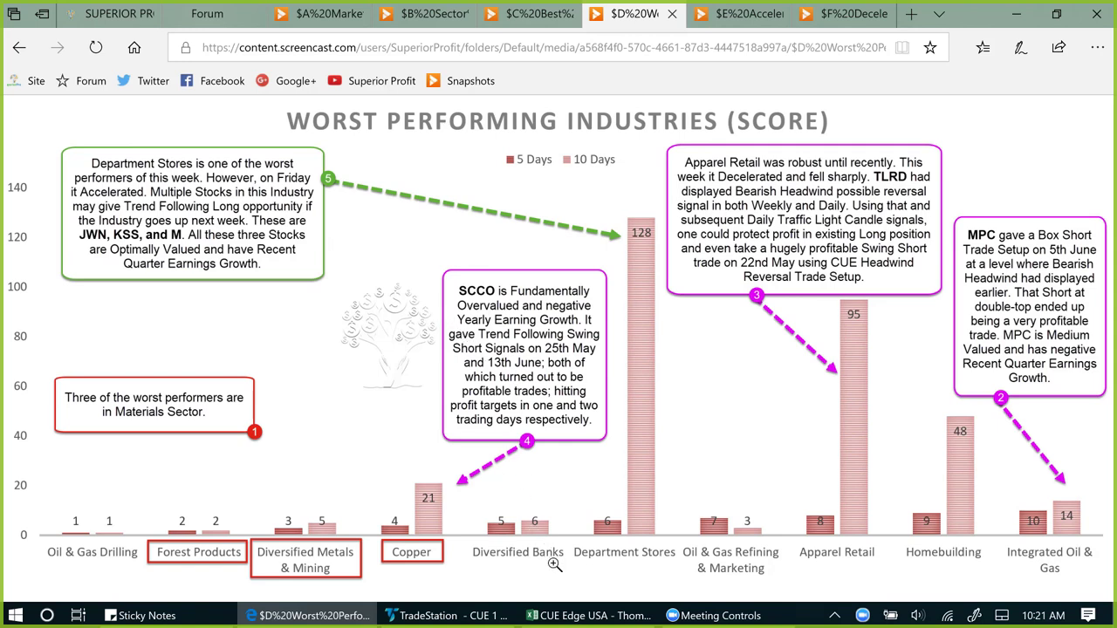
Switch to the CUE Edge USA workbook, drill down from the Copper industry to its stocks and select SCCO.K's primary valuation.
{"action": "left_click", "coordinate": [589, 616]}
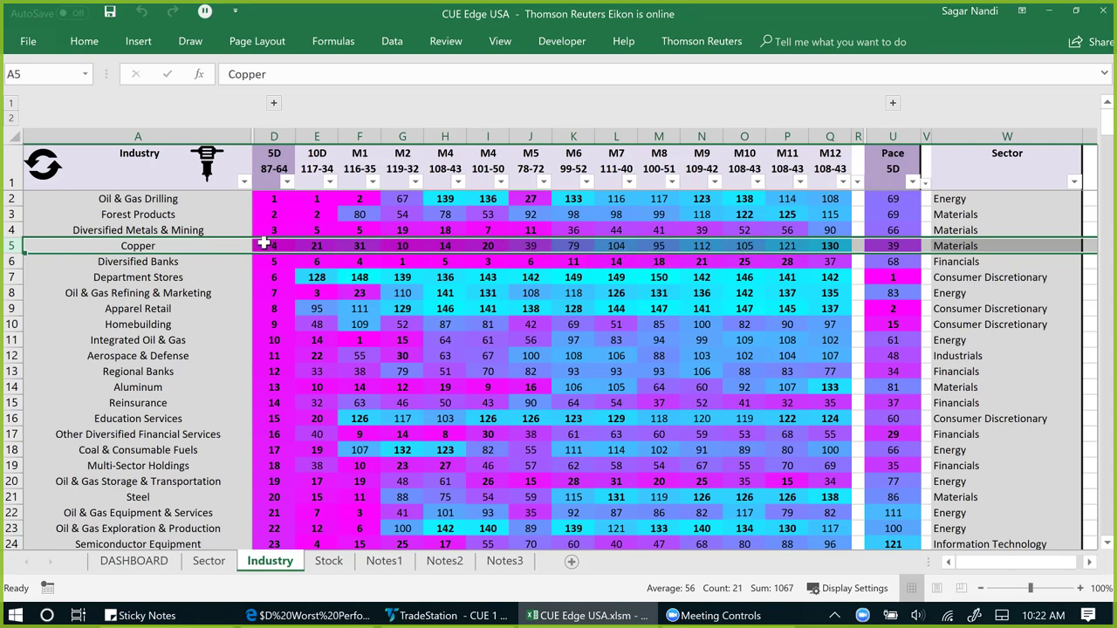
{"action": "left_click", "coordinate": [163, 245]}
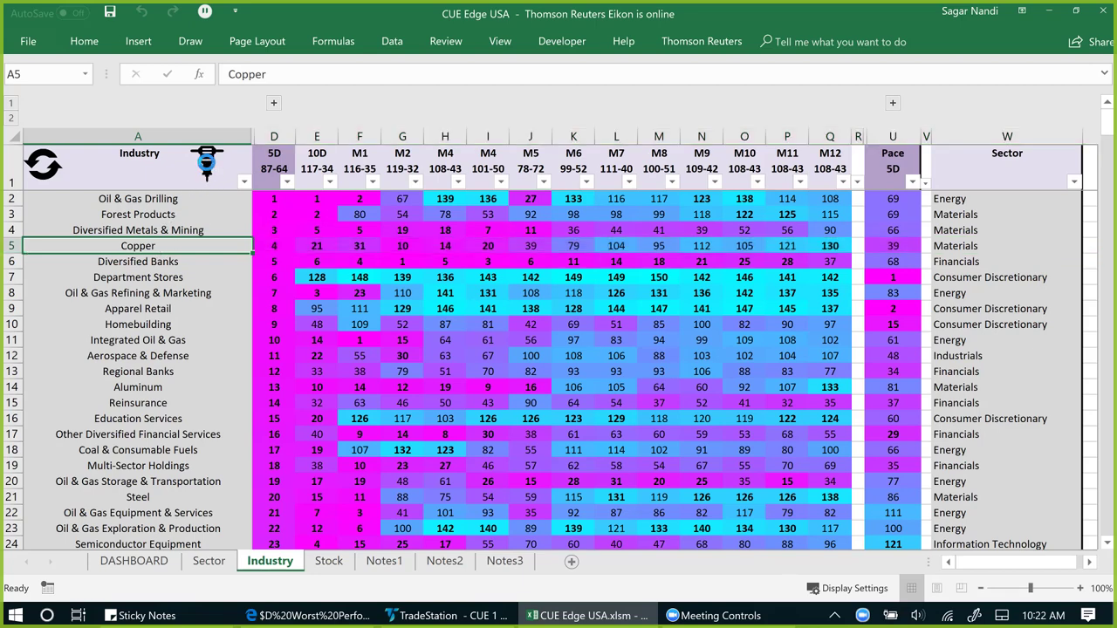
{"action": "left_click", "coordinate": [207, 161]}
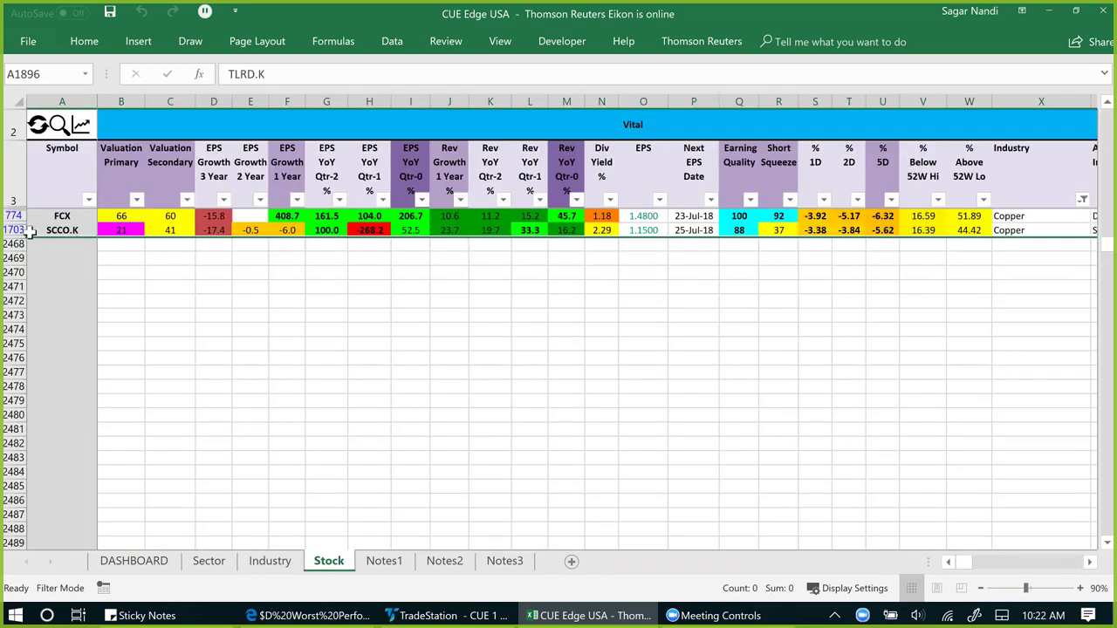
{"action": "left_click", "coordinate": [129, 227]}
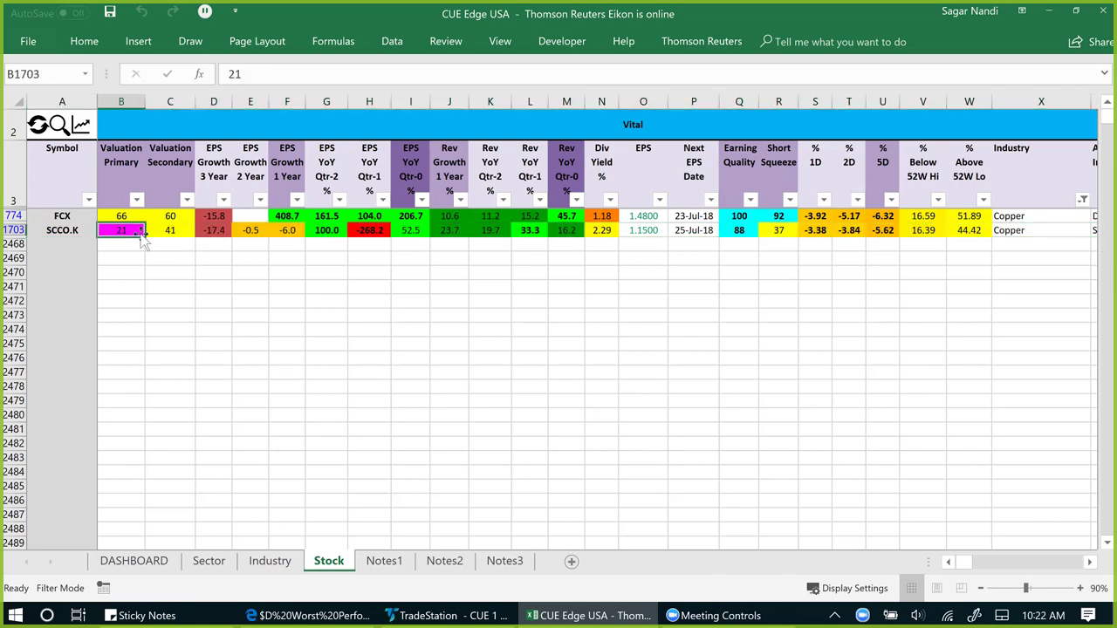
Switch to TradeStation and draw arrows on the SCCO weekly chart along the decline from the peak and onto the last two candles.
{"action": "left_click", "coordinate": [446, 616]}
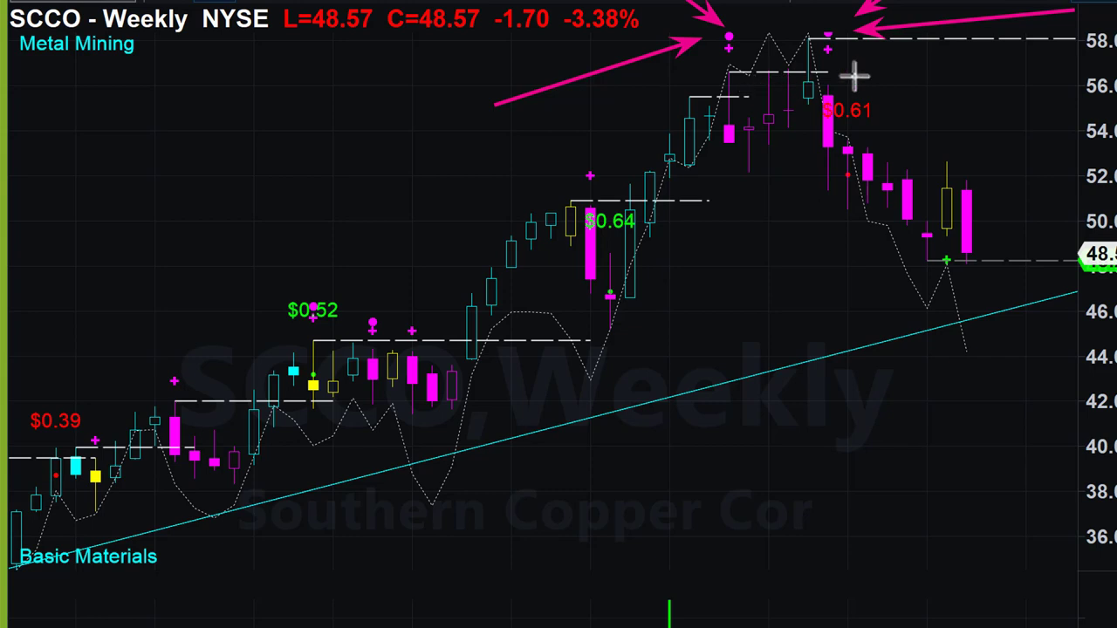
{"action": "left_click_drag", "start_coordinate": [798, 173], "coordinate": [908, 278]}
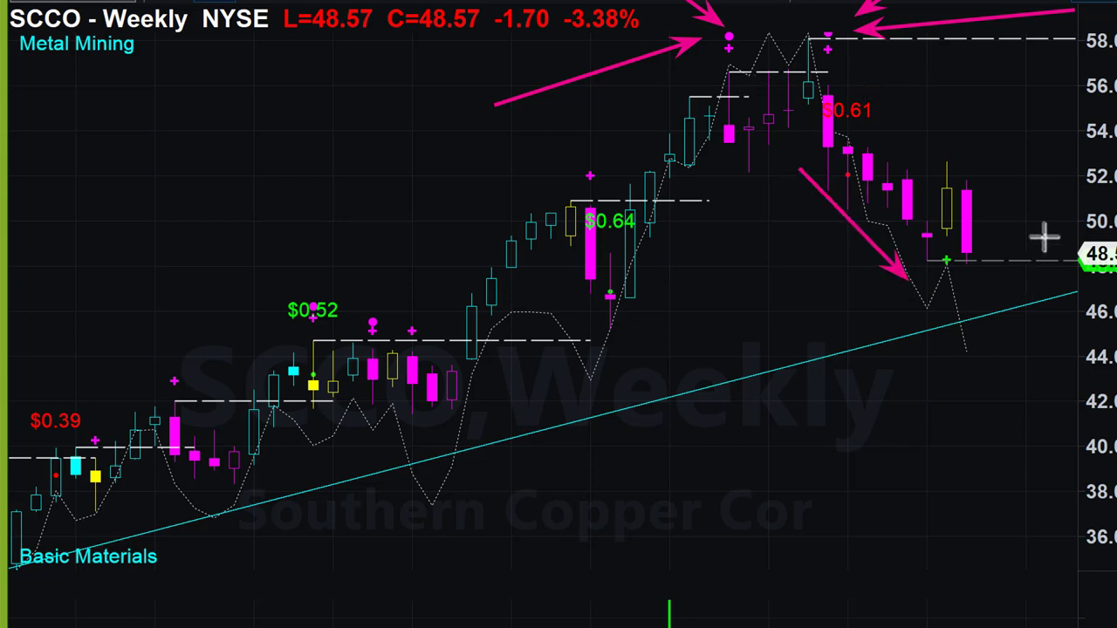
{"action": "left_click_drag", "start_coordinate": [1011, 112], "coordinate": [956, 160]}
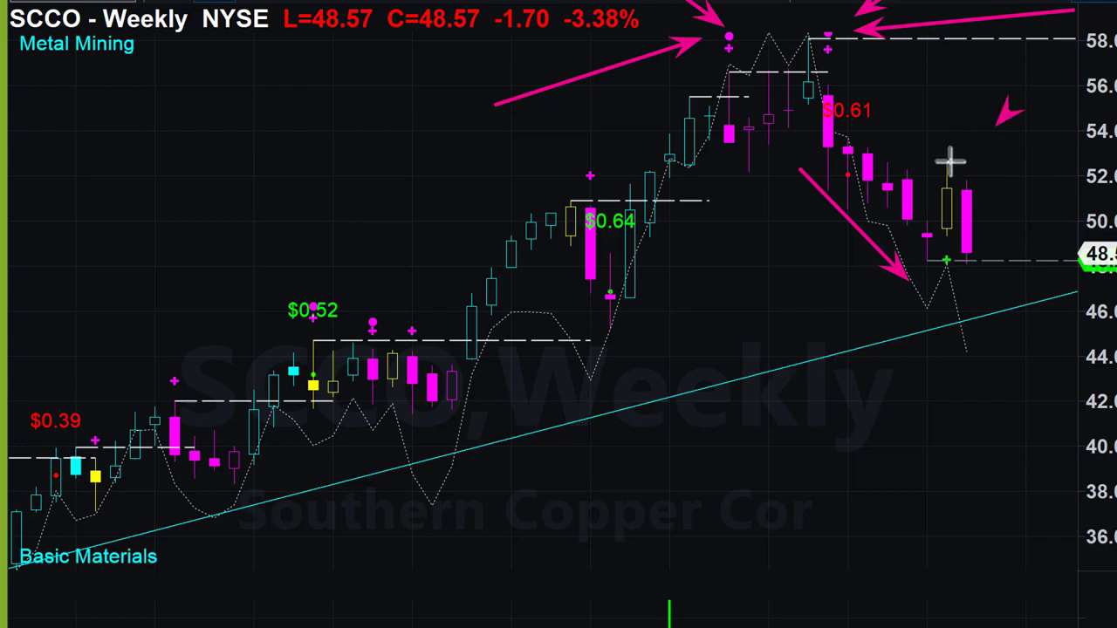
{"action": "left_click_drag", "start_coordinate": [1056, 134], "coordinate": [990, 217]}
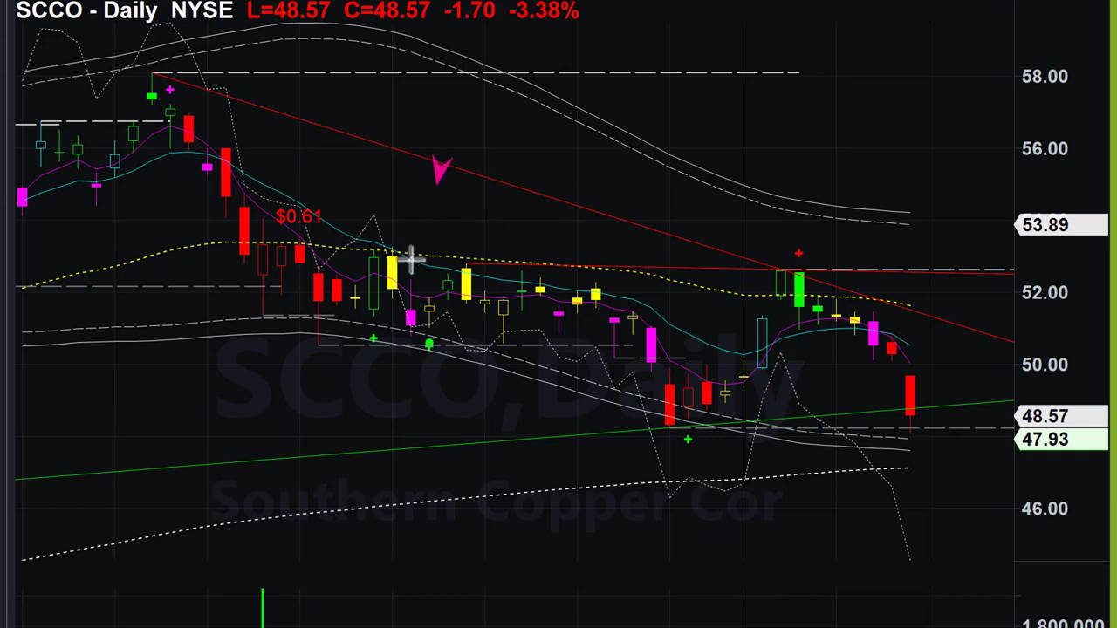
Draw arrows on the SCCO daily chart onto the May green dot, the following magenta candles and the late-May red candle's low.
{"action": "left_click_drag", "start_coordinate": [386, 331], "coordinate": [417, 349]}
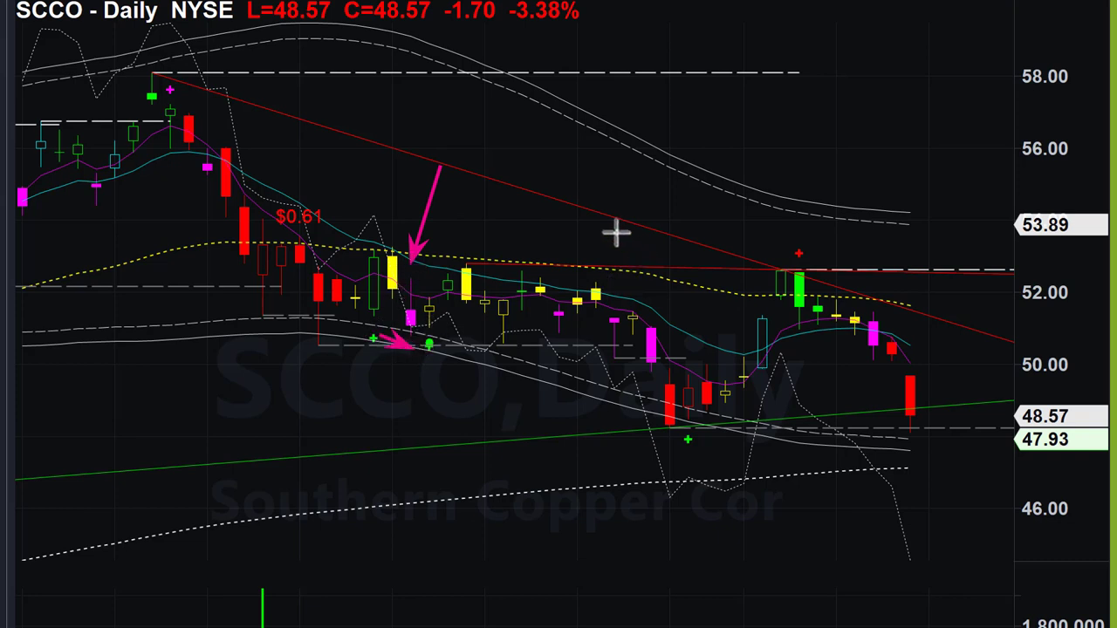
{"action": "left_click_drag", "start_coordinate": [580, 229], "coordinate": [557, 287]}
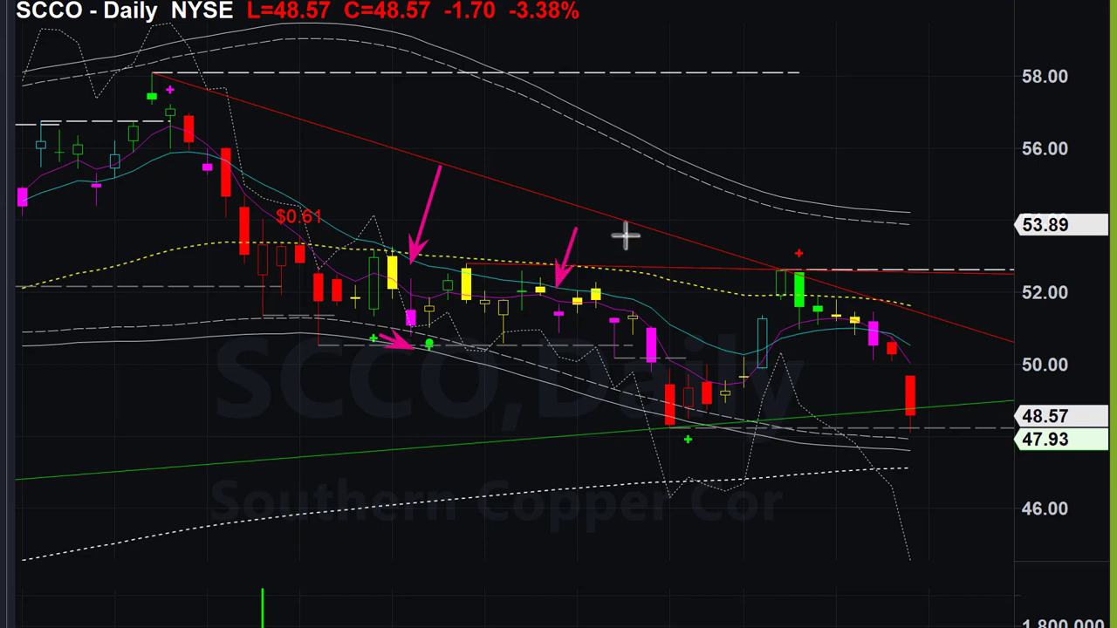
{"action": "left_click_drag", "start_coordinate": [634, 246], "coordinate": [618, 304]}
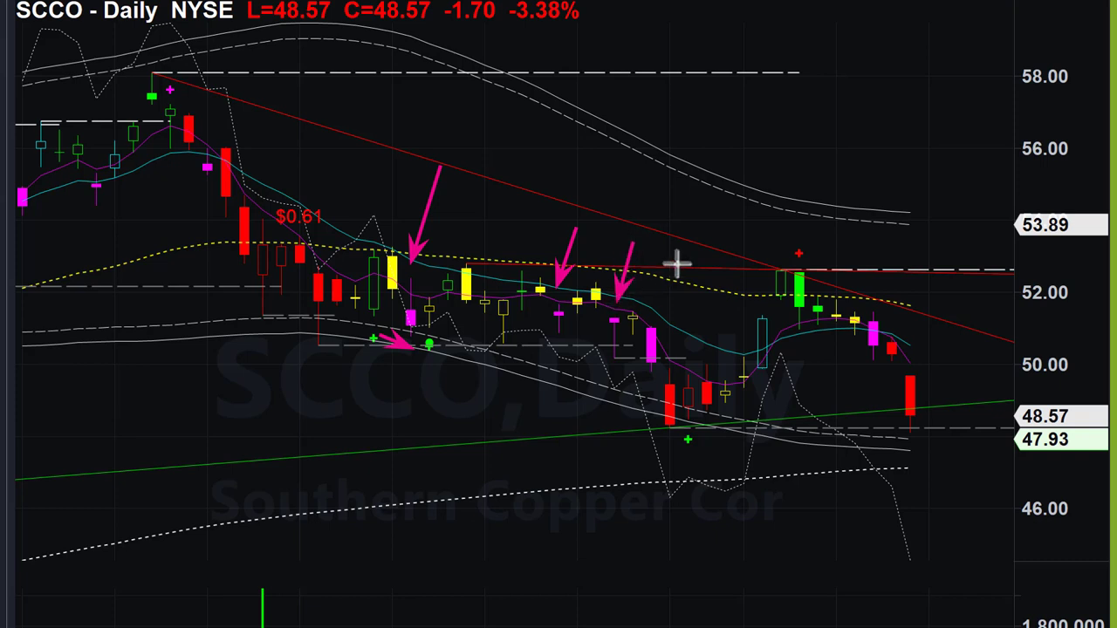
{"action": "left_click_drag", "start_coordinate": [696, 295], "coordinate": [667, 325]}
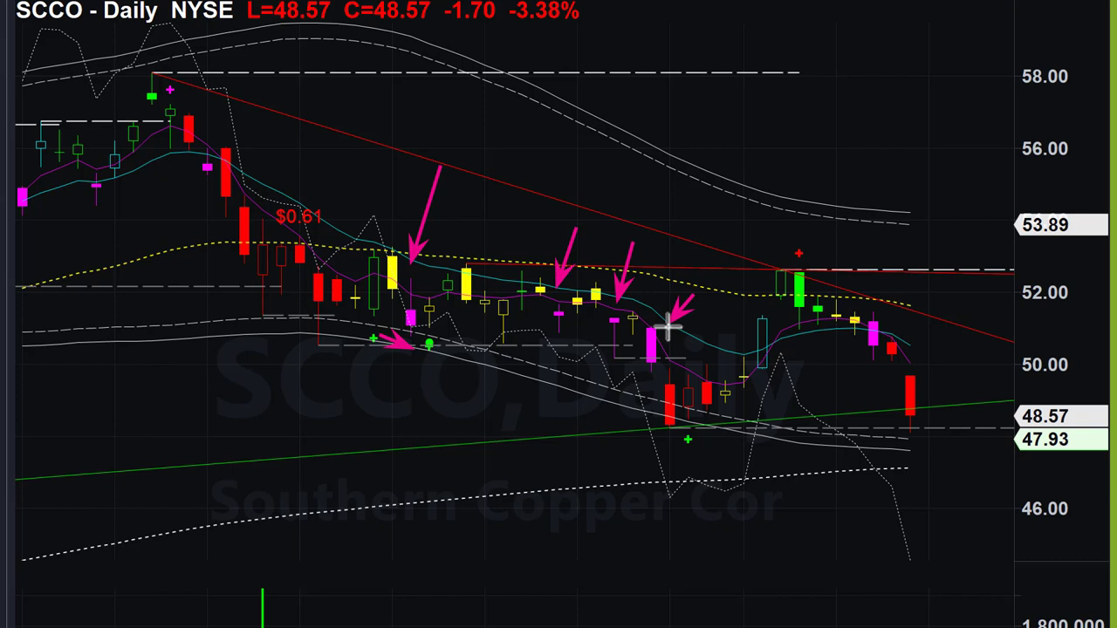
{"action": "left_click_drag", "start_coordinate": [660, 358], "coordinate": [703, 359]}
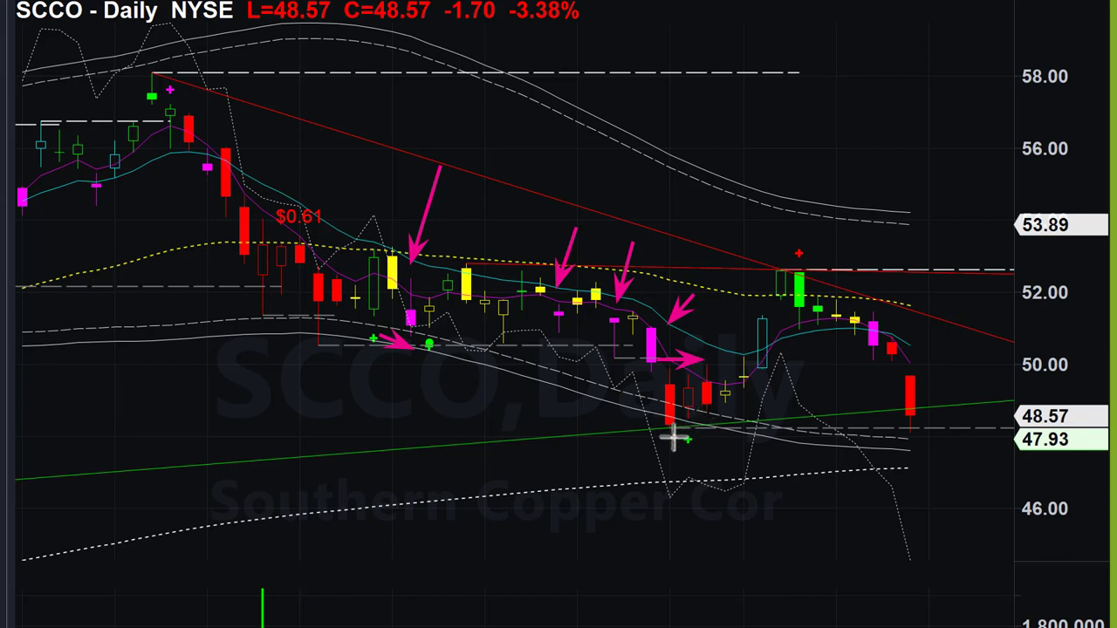
{"action": "left_click_drag", "start_coordinate": [643, 392], "coordinate": [649, 431]}
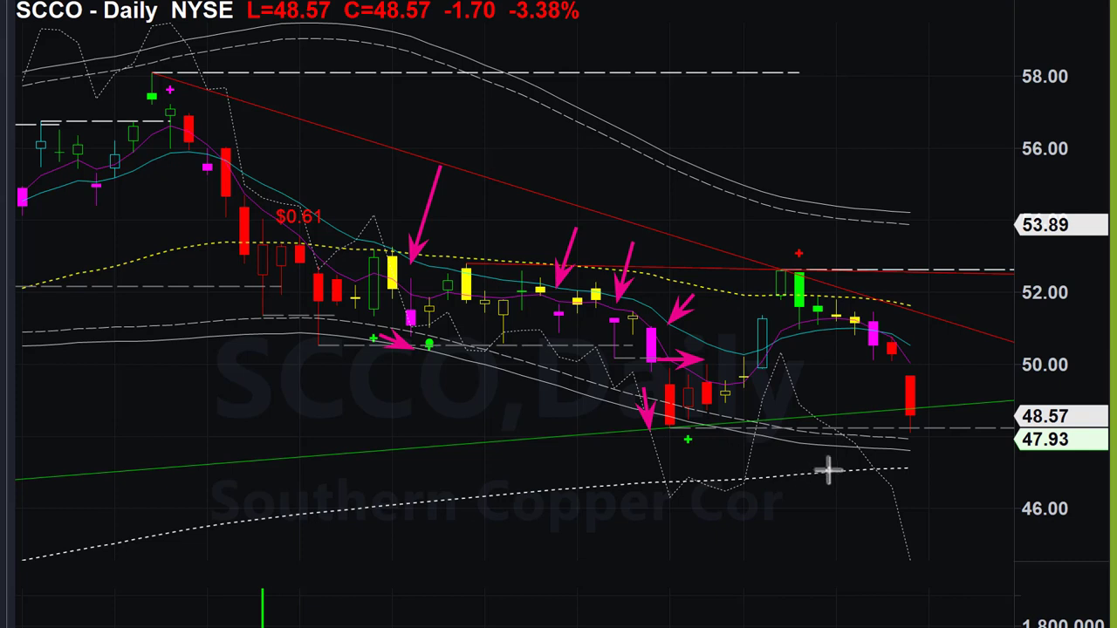
Mark SCCO's June rebound and decline, the June magenta candle, its low and the final red candle with arrows on the daily chart.
{"action": "left_click_drag", "start_coordinate": [720, 375], "coordinate": [782, 274]}
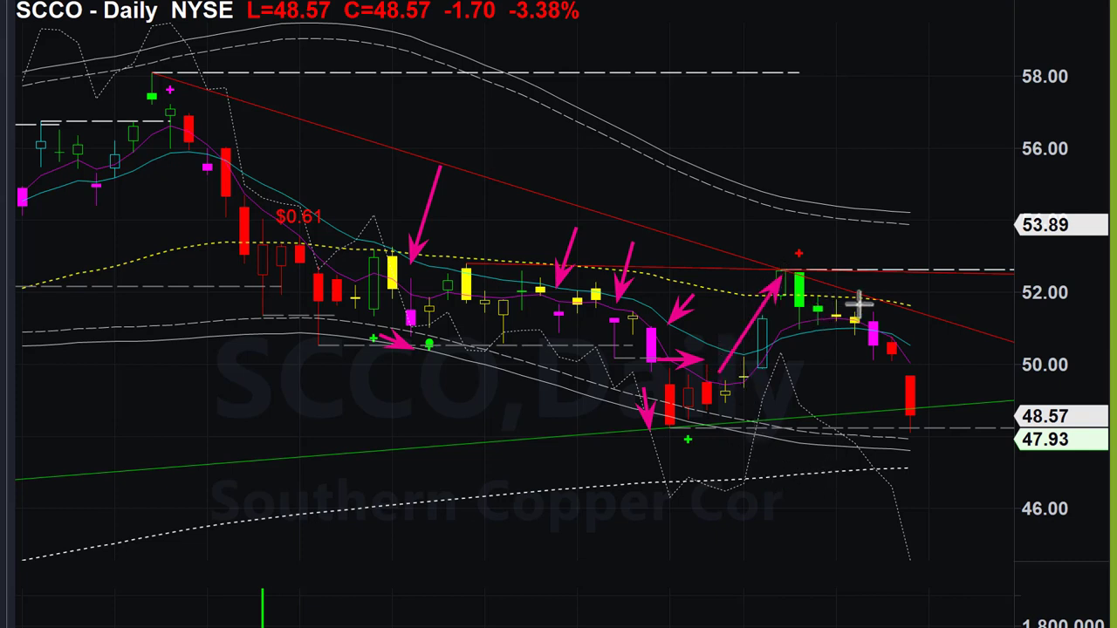
{"action": "left_click_drag", "start_coordinate": [853, 269], "coordinate": [940, 327]}
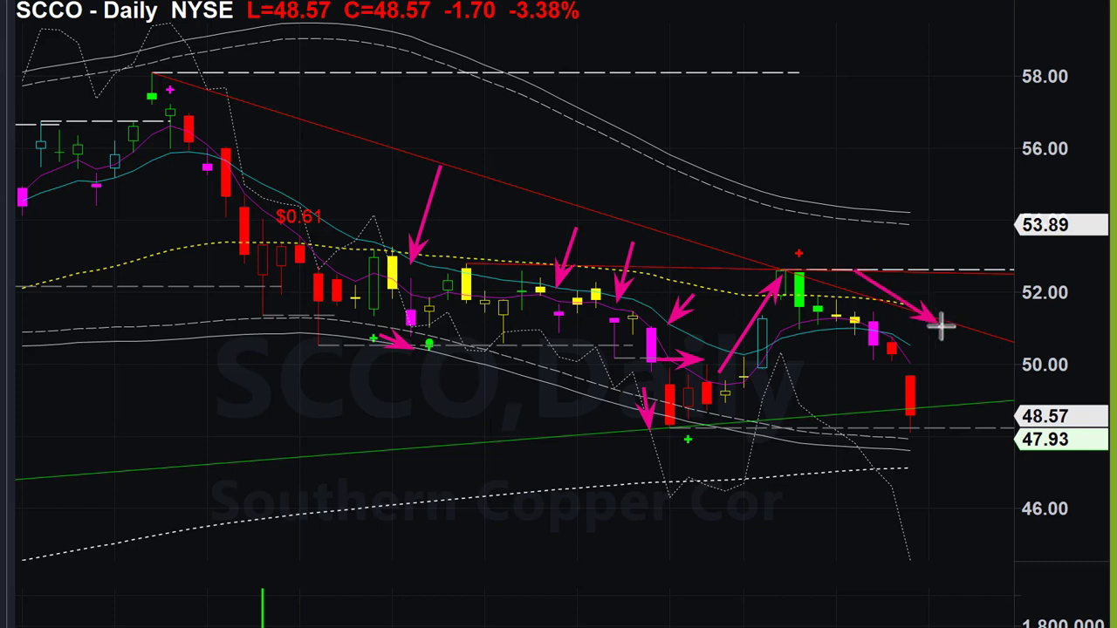
{"action": "left_click_drag", "start_coordinate": [977, 239], "coordinate": [876, 322]}
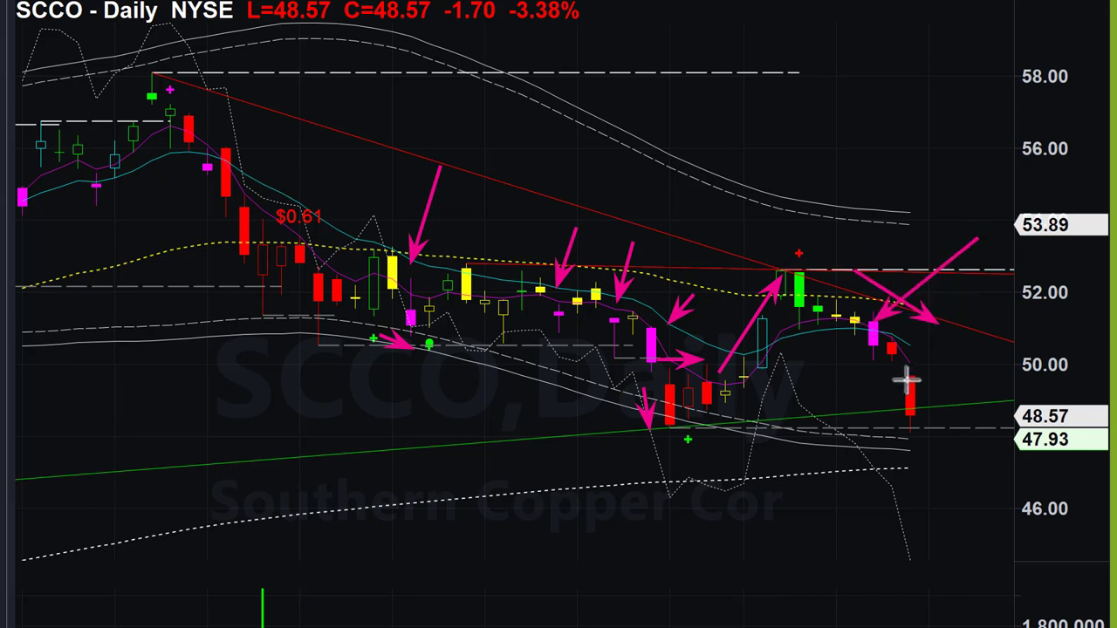
{"action": "mouse_move", "coordinate": [882, 347]}
{"action": "left_mouse_down"}
{"action": "mouse_move", "coordinate": [972, 364]}
{"action": "mouse_move", "coordinate": [1064, 341]}
{"action": "mouse_move", "coordinate": [992, 347]}
{"action": "left_mouse_up"}
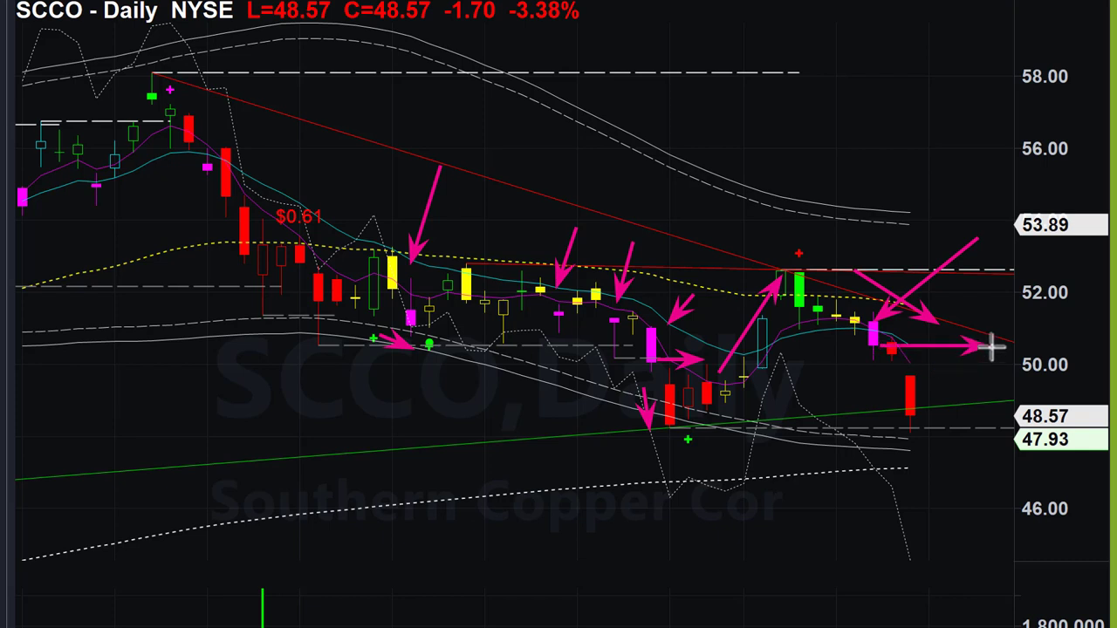
{"action": "left_click_drag", "start_coordinate": [855, 430], "coordinate": [960, 419]}
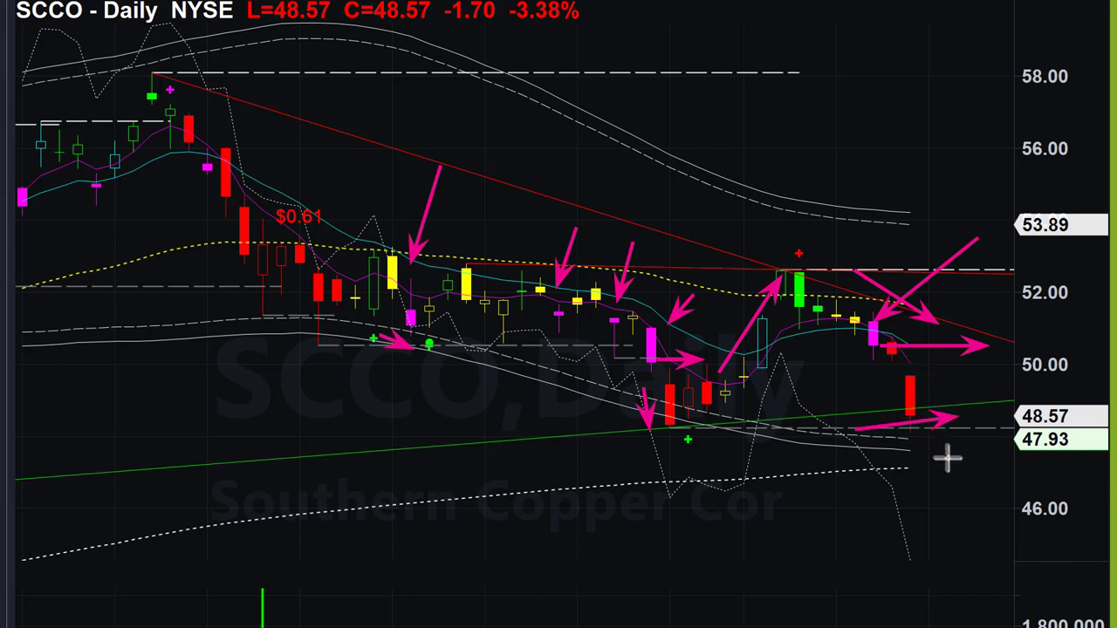
Draw arrows on the SCCO daily chart along the late-May drop, onto the June magenta candle and down the final fall, and clear all annotations.
{"action": "left_click_drag", "start_coordinate": [630, 374], "coordinate": [647, 424]}
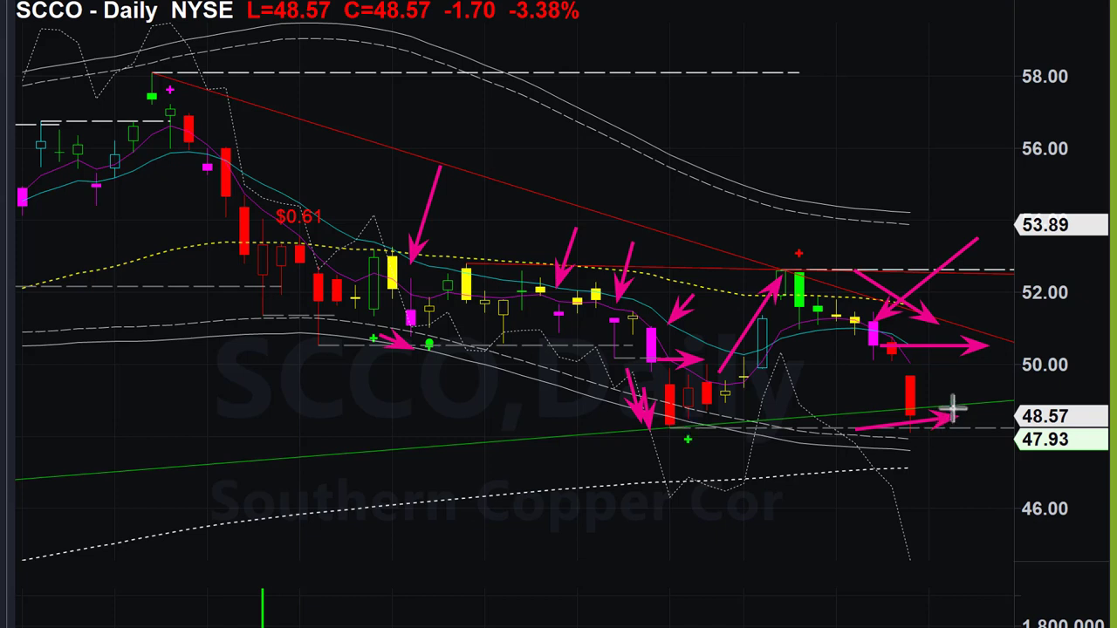
{"action": "left_click_drag", "start_coordinate": [918, 271], "coordinate": [876, 322]}
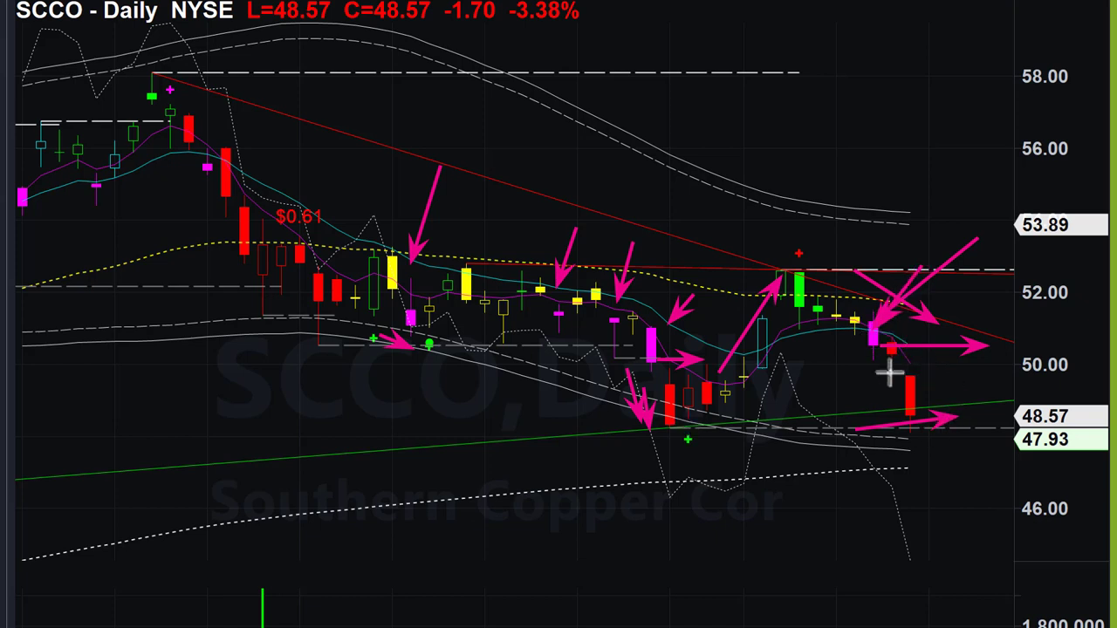
{"action": "left_click_drag", "start_coordinate": [884, 367], "coordinate": [884, 425]}
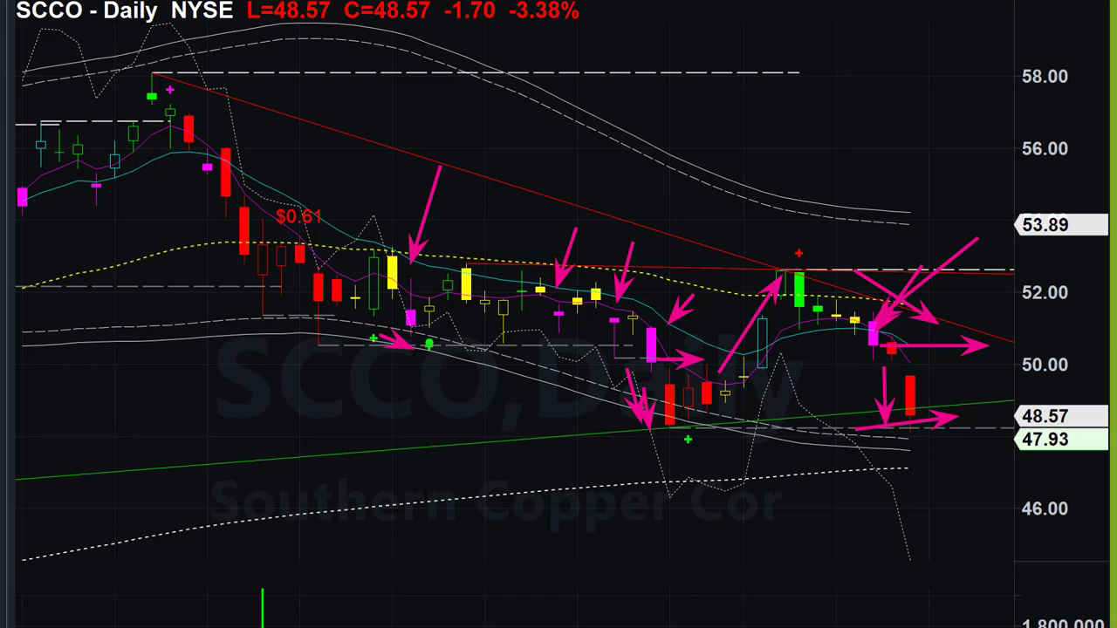
{"action": "key", "text": "Escape"}
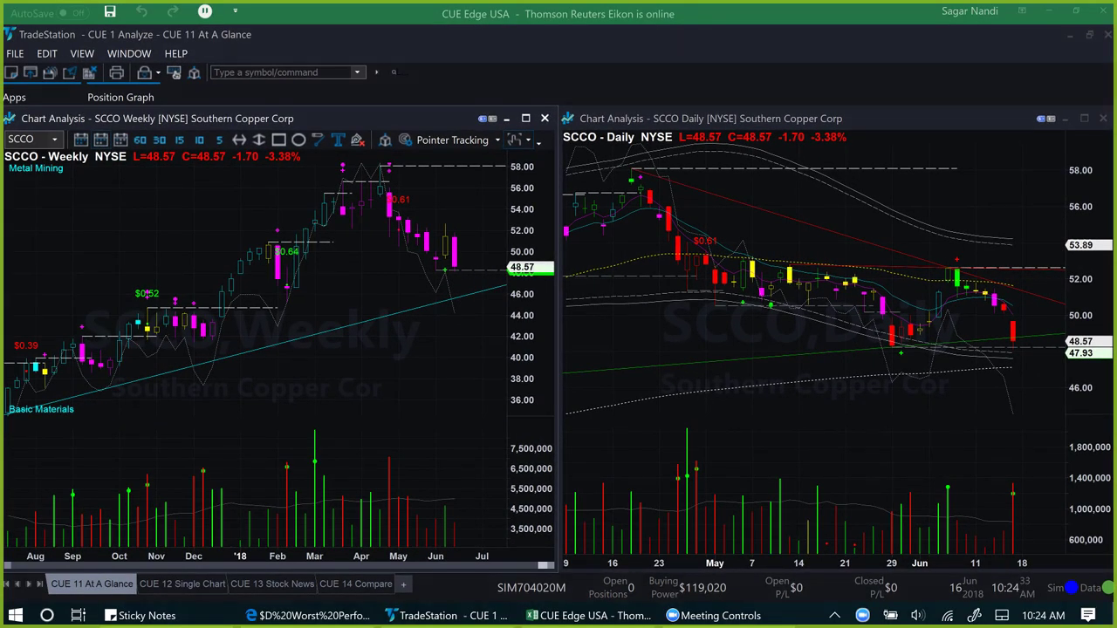
Switch back to the Worst Performing Industries chart in the browser and draw arrows onto the Department Stores 10-day and 5-day bars.
{"action": "key", "text": "alt+Tab"}
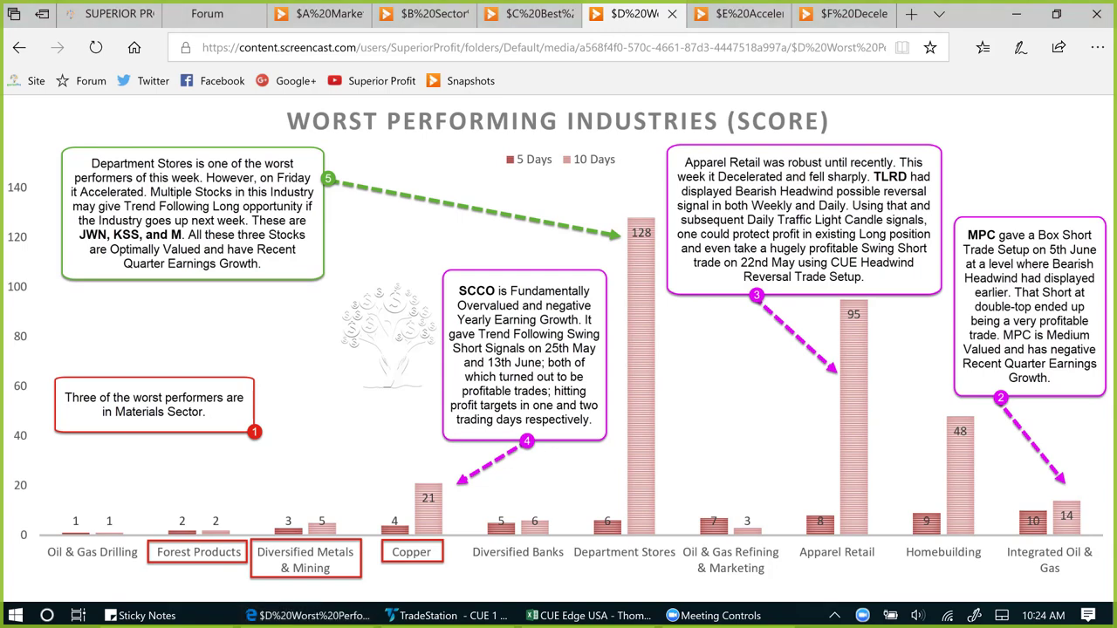
{"action": "left_click_drag", "start_coordinate": [602, 193], "coordinate": [622, 218]}
{"action": "left_click_drag", "start_coordinate": [624, 455], "coordinate": [616, 506]}
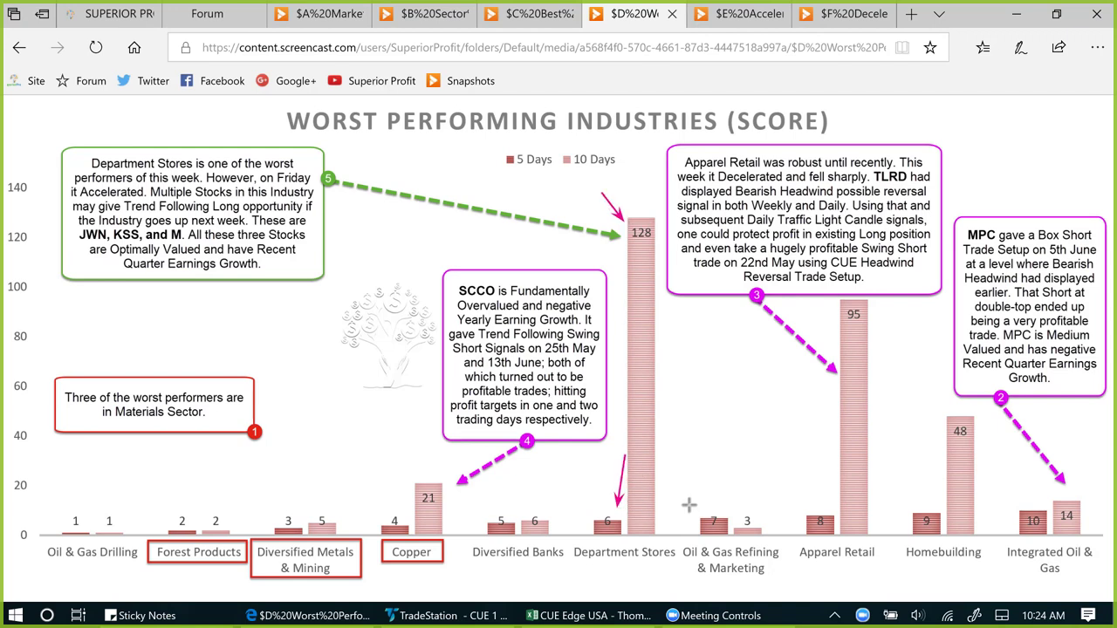